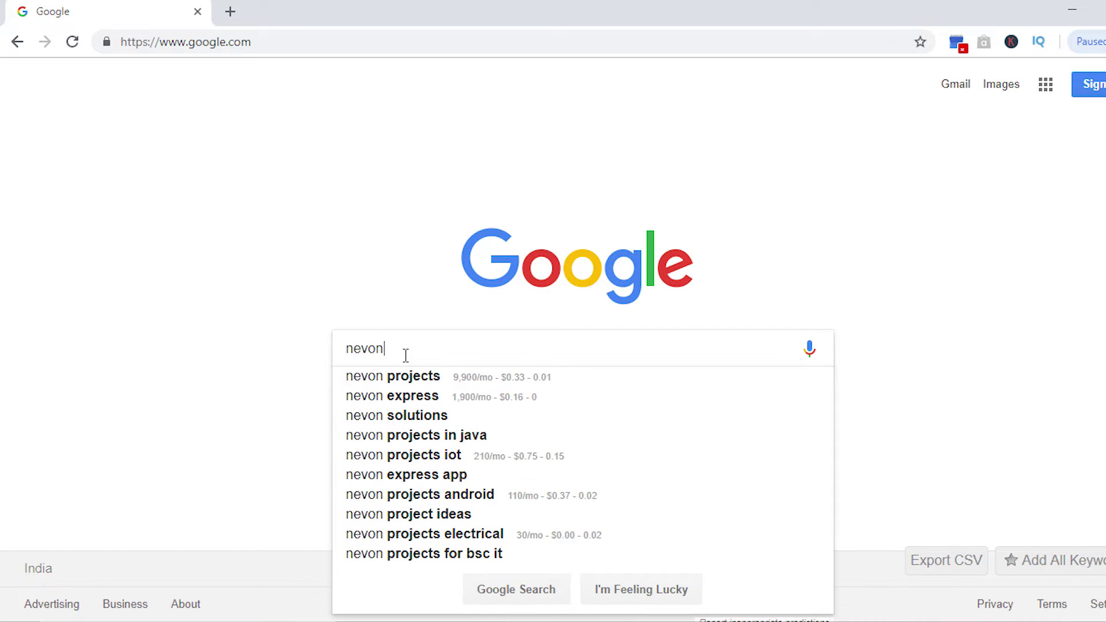
Search Google for "nevon projects" and open the nevonprojects.com home page from the results.
{"action": "key", "text": "Down"}
{"action": "key", "text": "Return"}
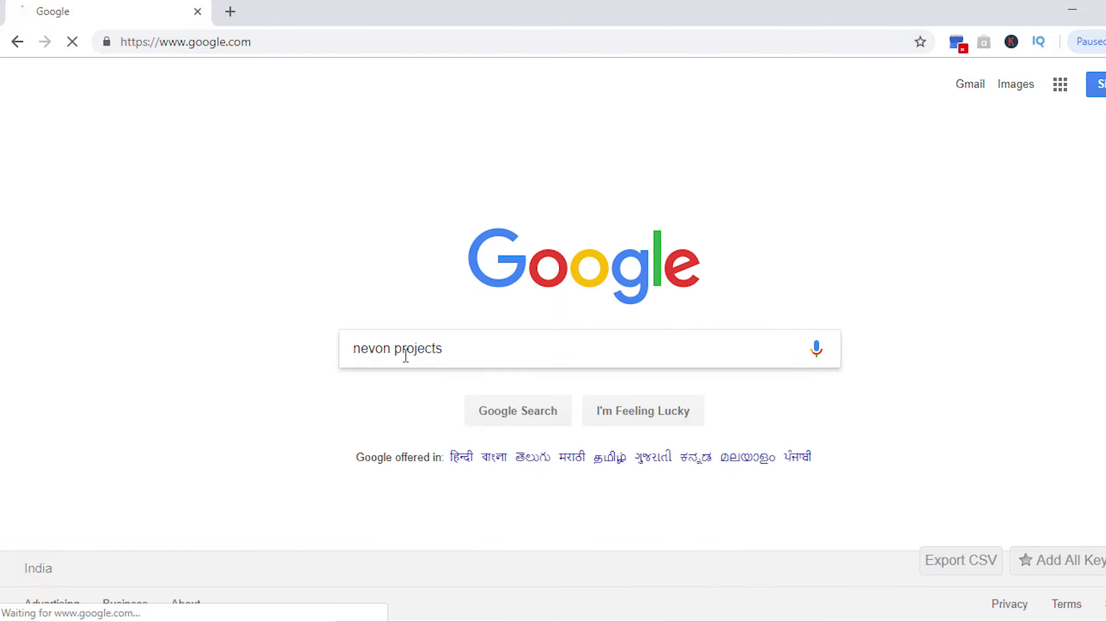
{"action": "left_click", "coordinate": [296, 219]}
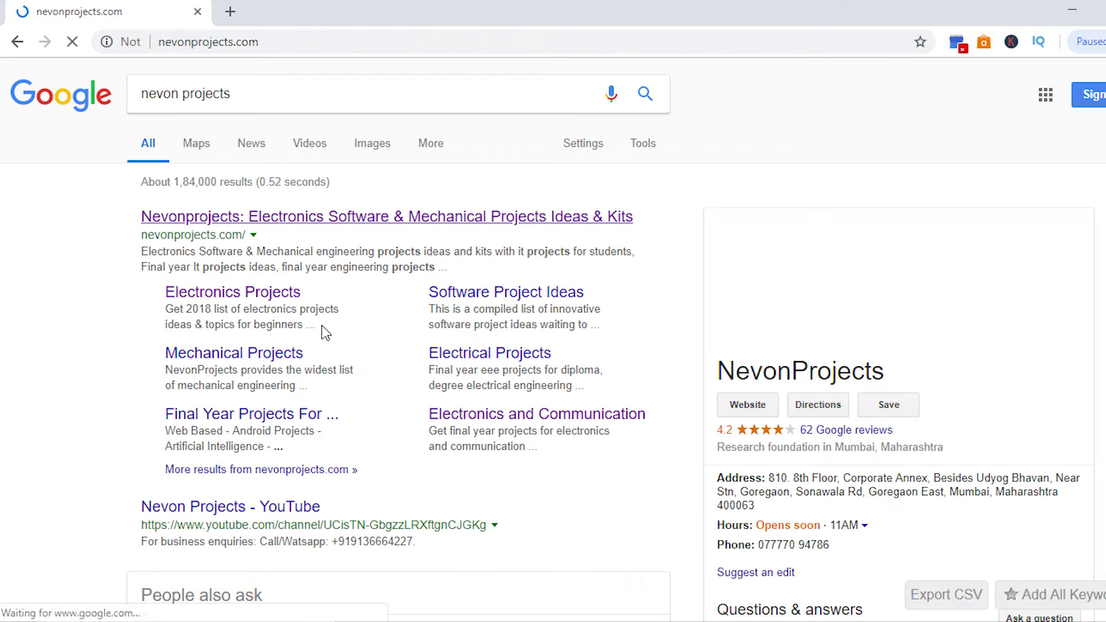
Search the NevonProjects site for "supervisory" and open the project Supervisory Controlling Plus Data Acquisition For Remote Industry.
{"action": "scroll", "coordinate": [316, 357], "scroll_direction": "down", "scroll_amount": 20}
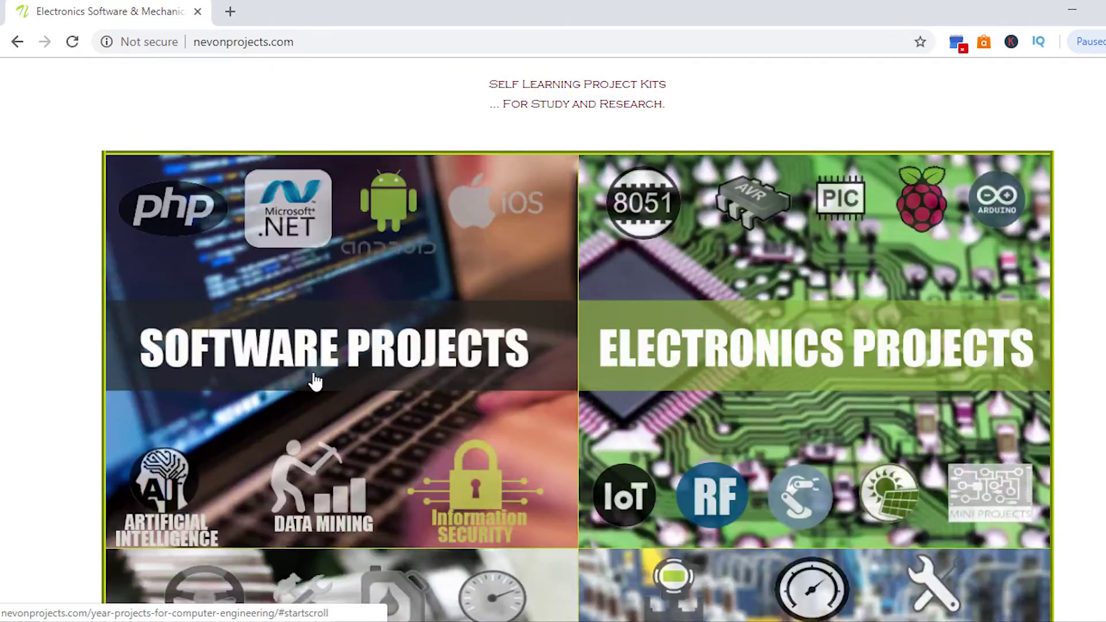
{"action": "scroll", "coordinate": [315, 366], "scroll_direction": "down", "scroll_amount": 20}
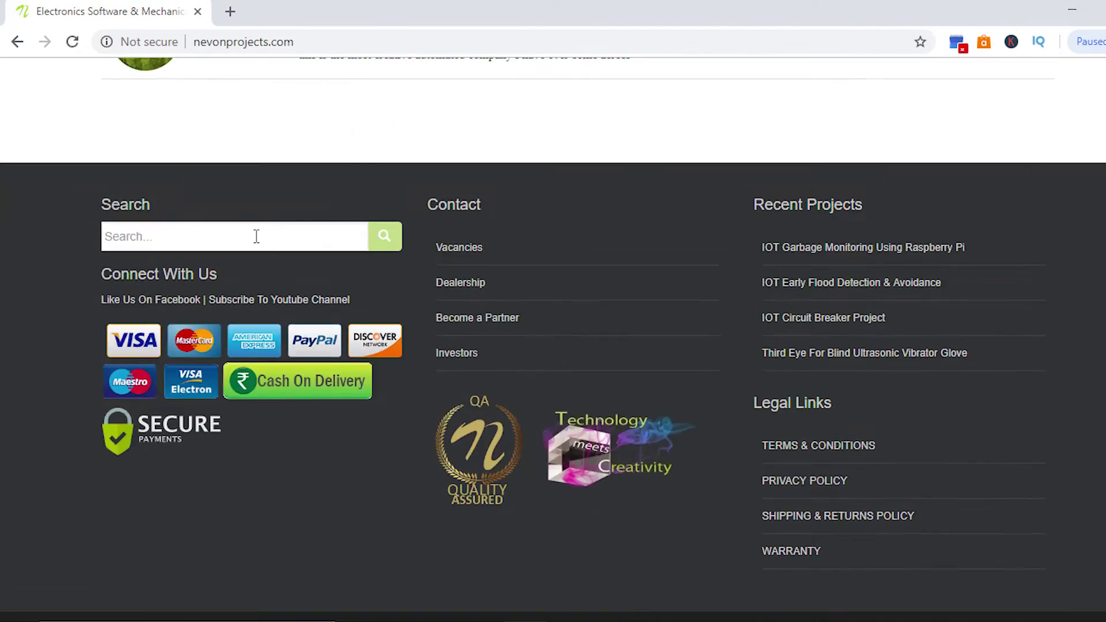
{"action": "left_click", "coordinate": [256, 236]}
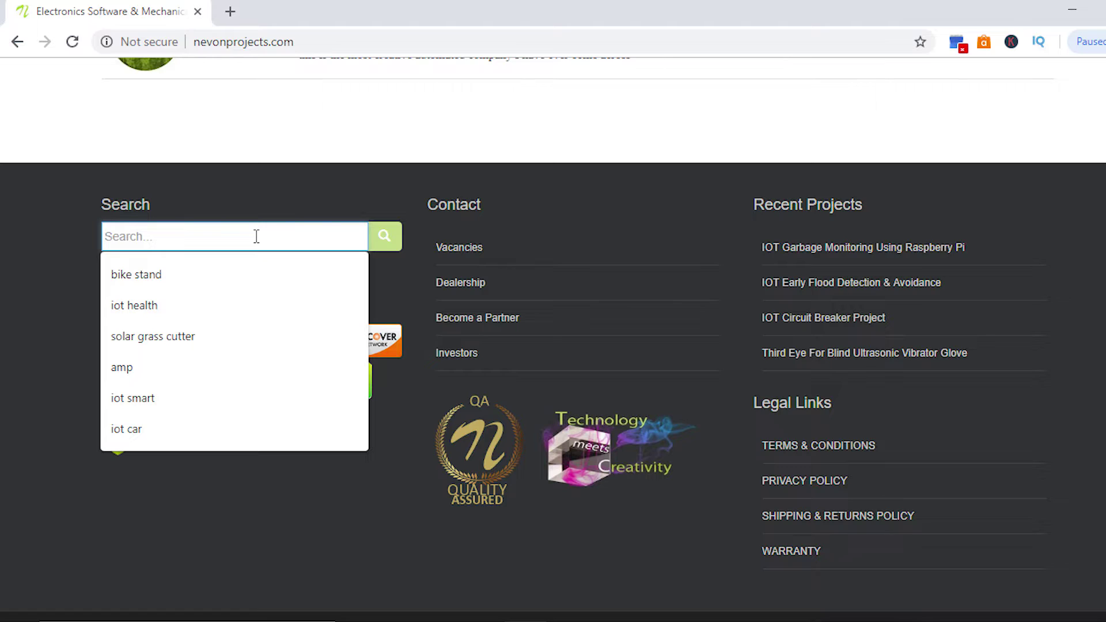
{"action": "type", "text": "supervisory"}
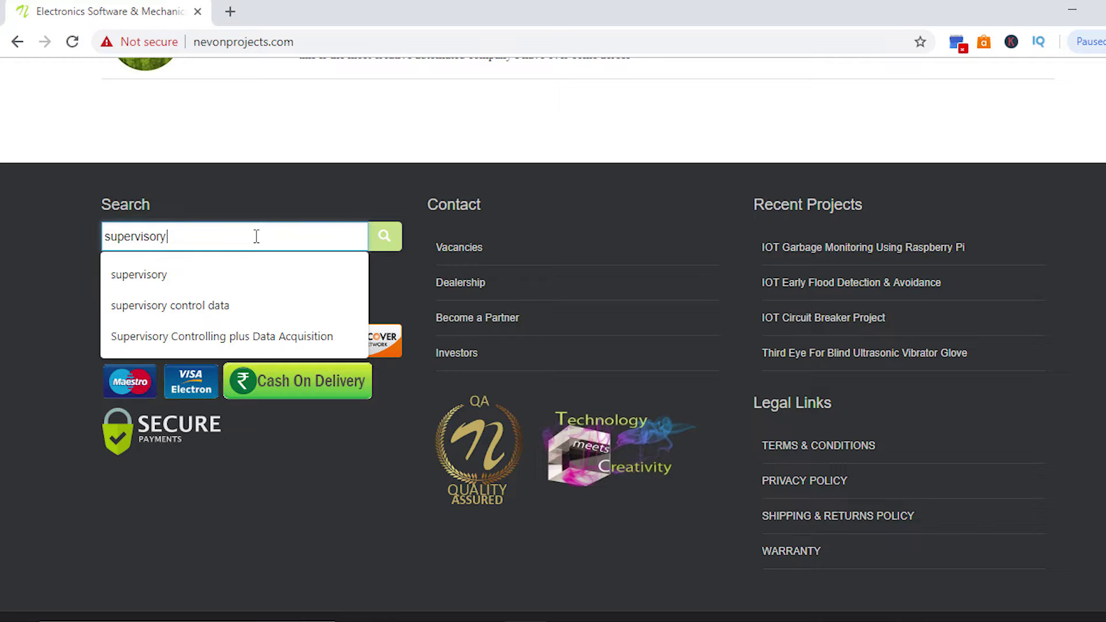
{"action": "key", "text": "Return"}
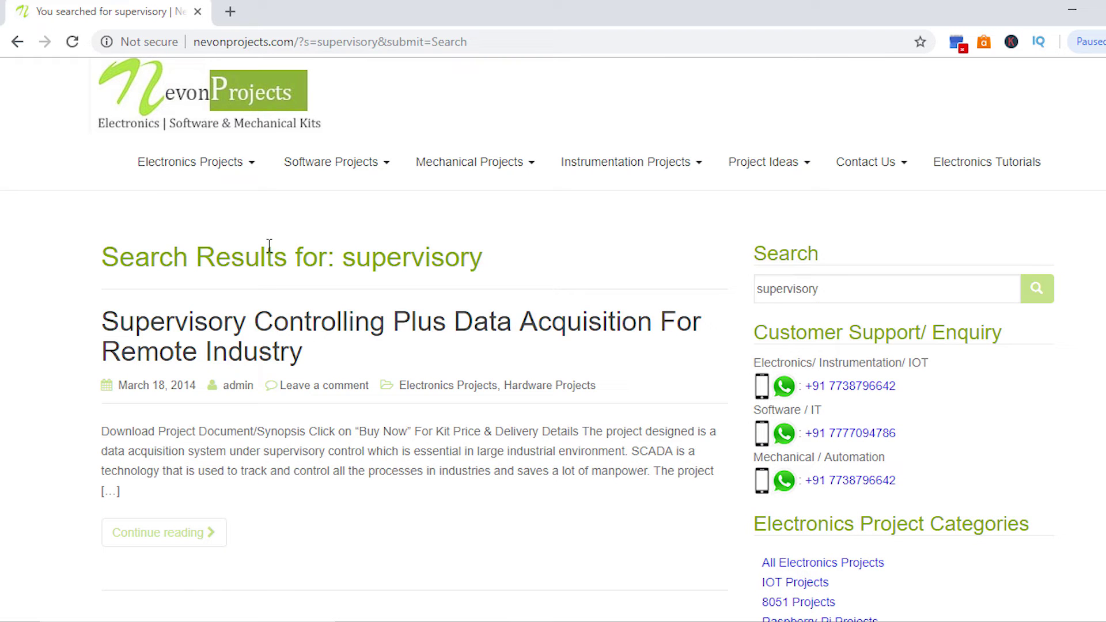
{"action": "left_click", "coordinate": [299, 334]}
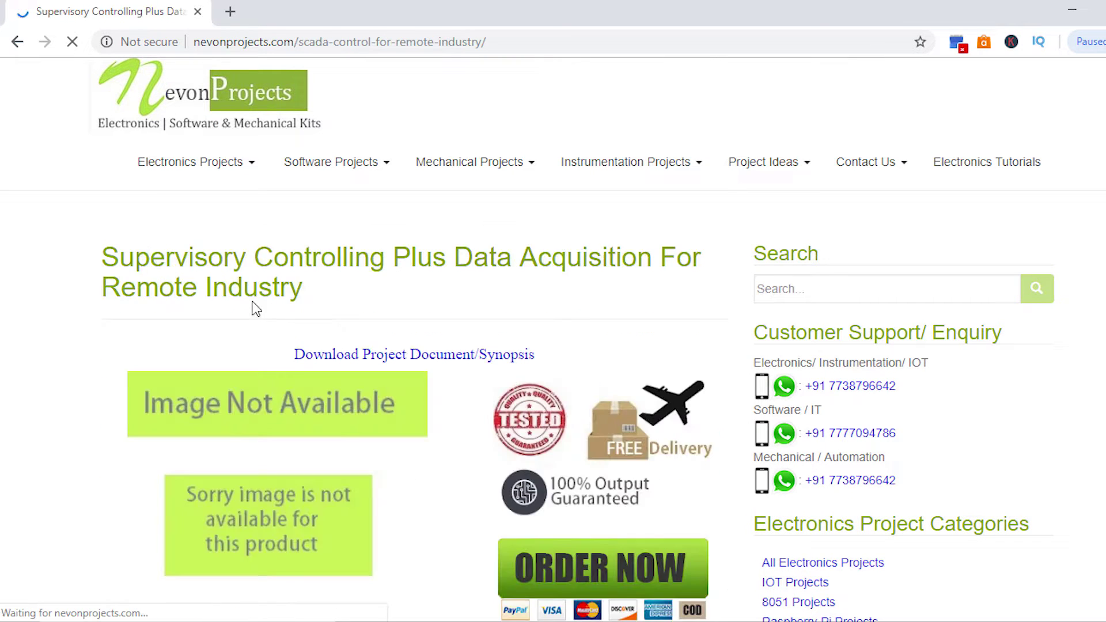
Examine the project's description, hardware and software specifications, and block diagram.
{"action": "scroll", "coordinate": [257, 305], "scroll_direction": "down", "scroll_amount": 4}
{"action": "scroll", "coordinate": [255, 303], "scroll_direction": "down", "scroll_amount": 12}
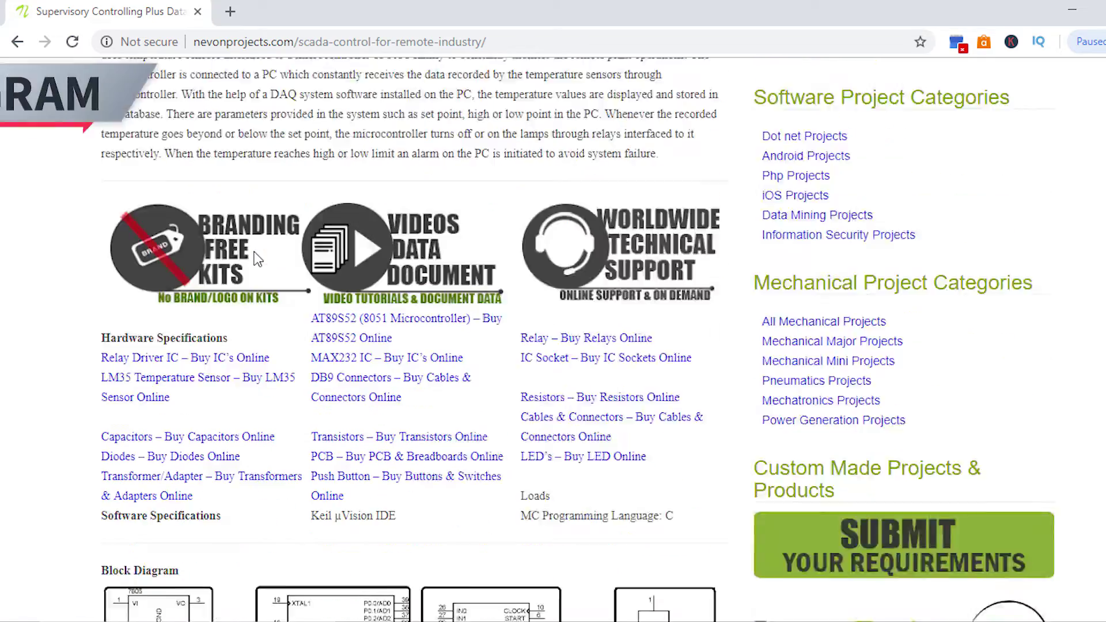
{"action": "scroll", "coordinate": [206, 378], "scroll_direction": "down", "scroll_amount": 3}
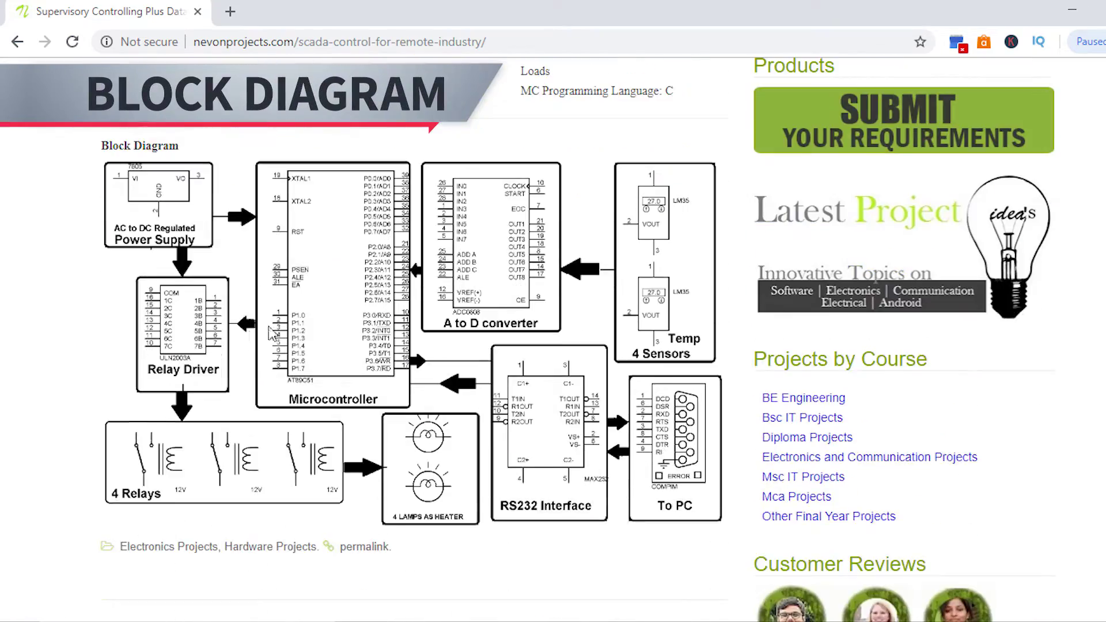
{"action": "scroll", "coordinate": [251, 354], "scroll_direction": "up", "scroll_amount": 20}
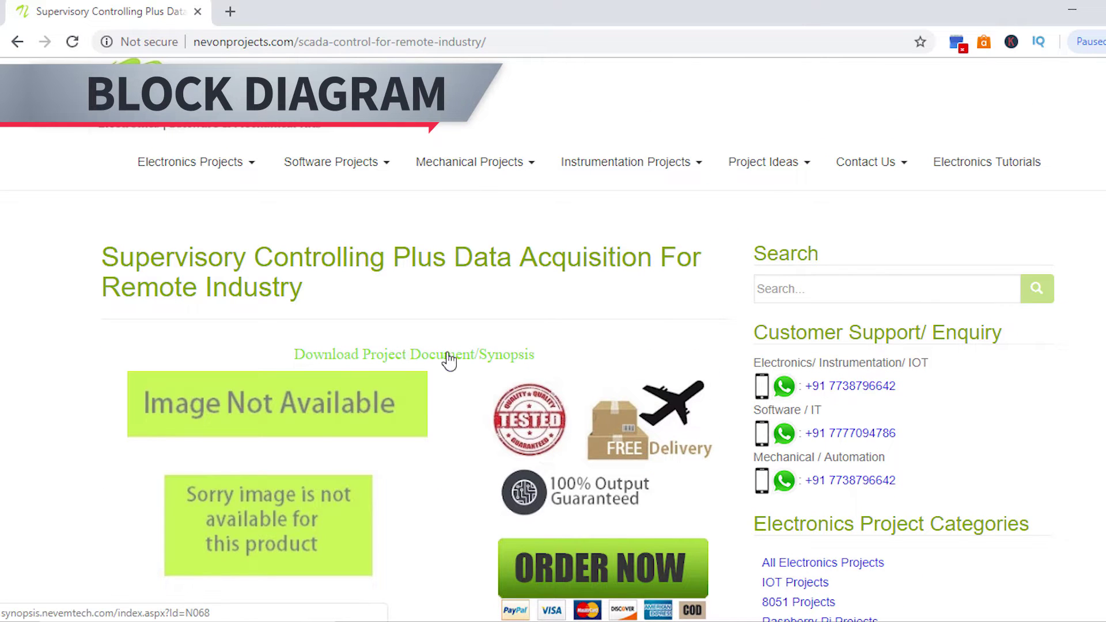
{"action": "scroll", "coordinate": [35, 365], "scroll_direction": "down", "scroll_amount": 3}
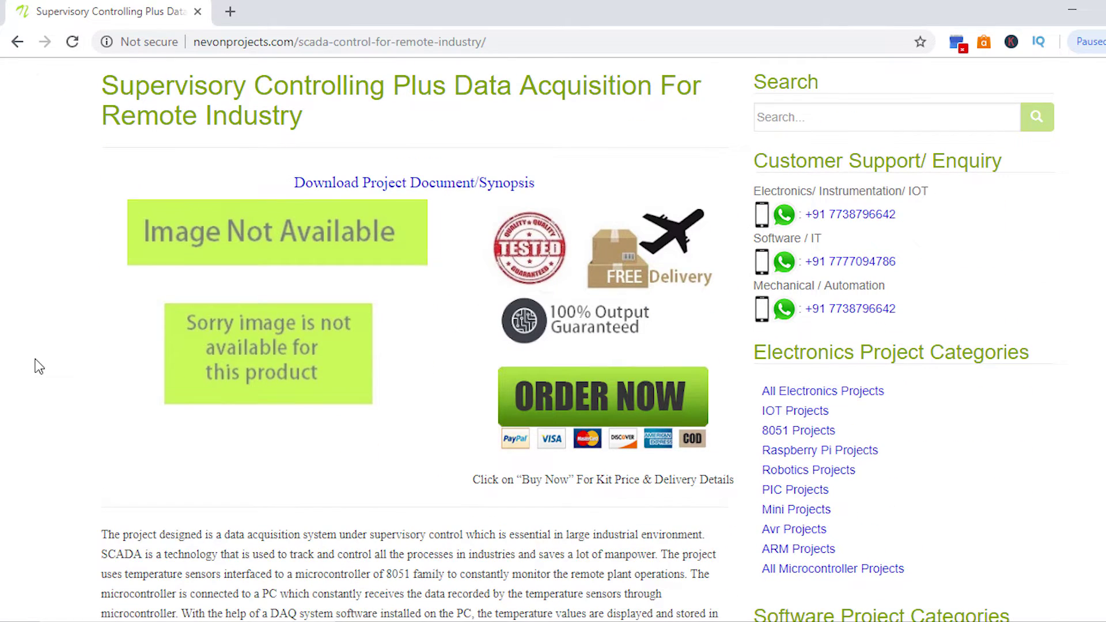
{"action": "scroll", "coordinate": [6, 334], "scroll_direction": "down", "scroll_amount": 8}
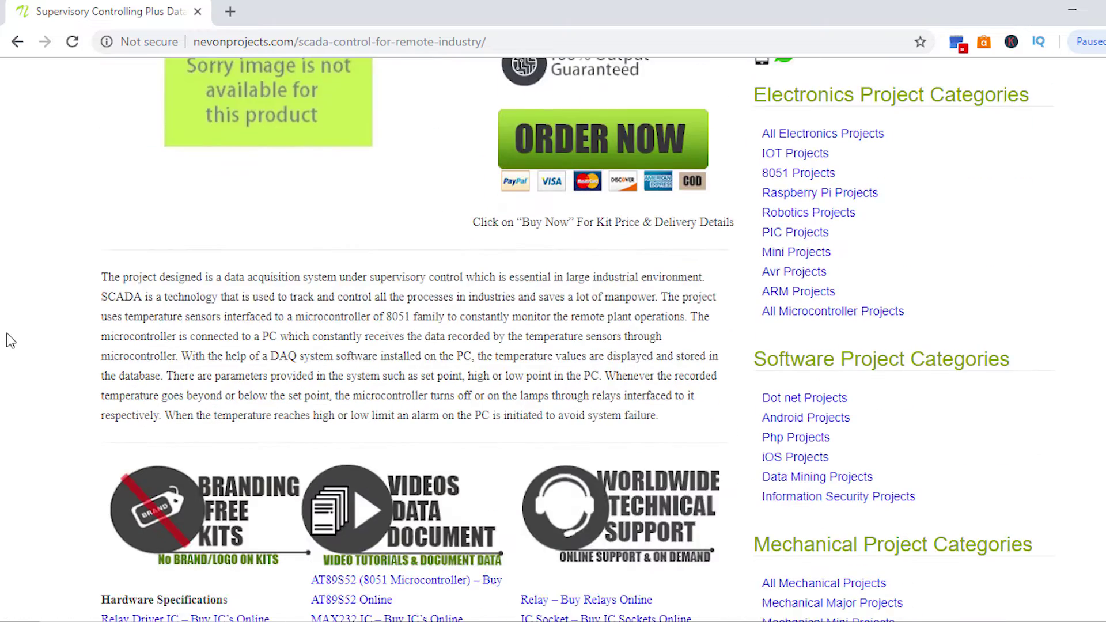
{"action": "scroll", "coordinate": [11, 340], "scroll_direction": "down", "scroll_amount": 10}
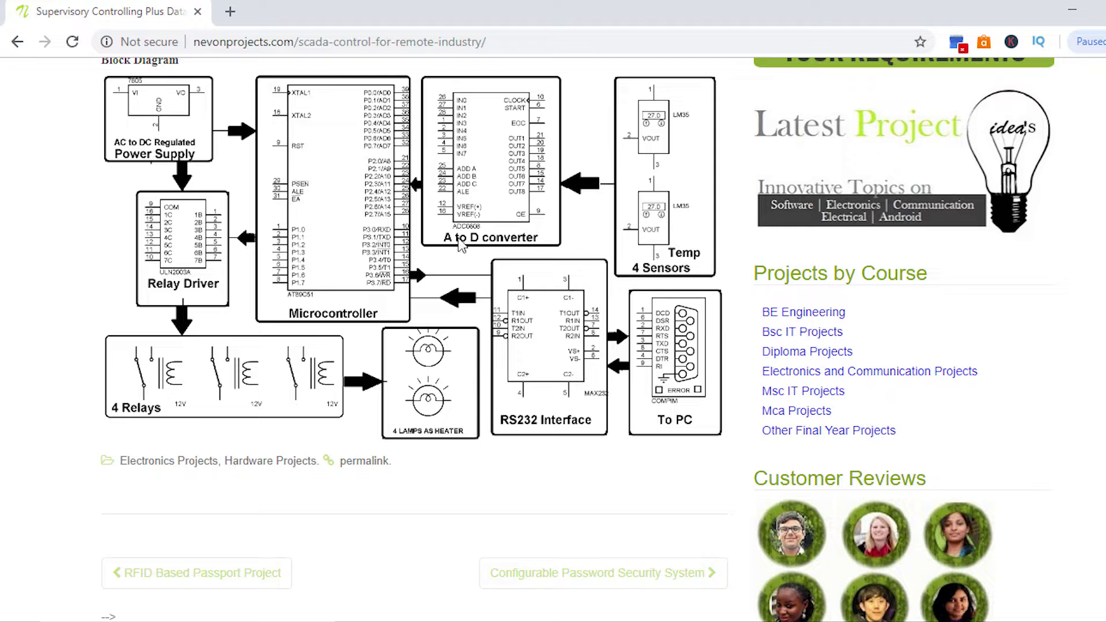
{"action": "scroll", "coordinate": [391, 245], "scroll_direction": "up", "scroll_amount": 2}
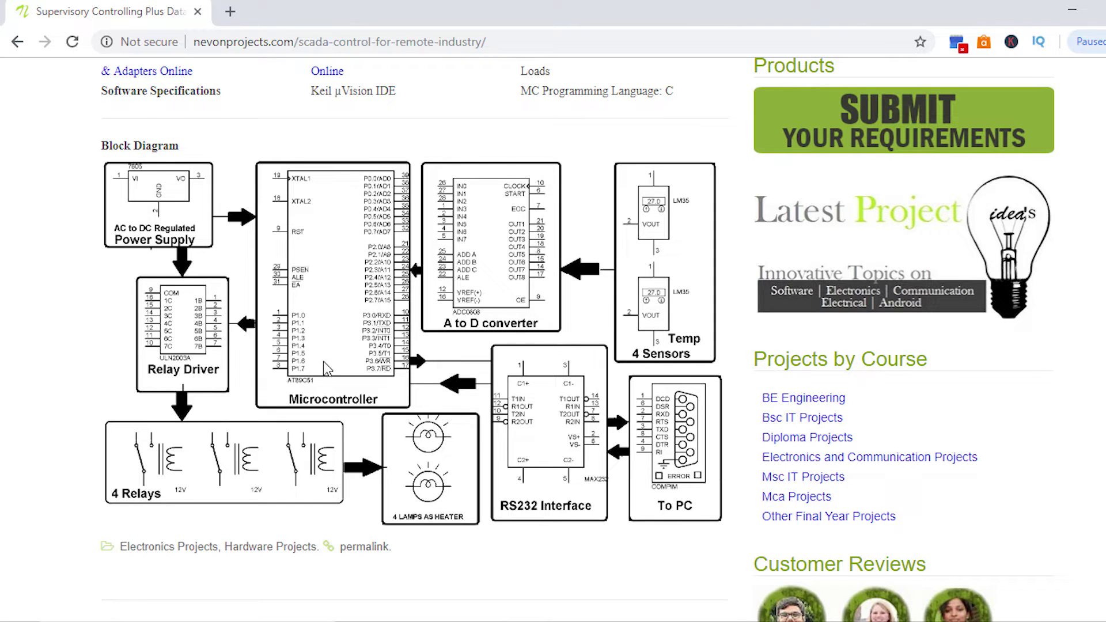
{"action": "scroll", "coordinate": [324, 363], "scroll_direction": "up", "scroll_amount": 5}
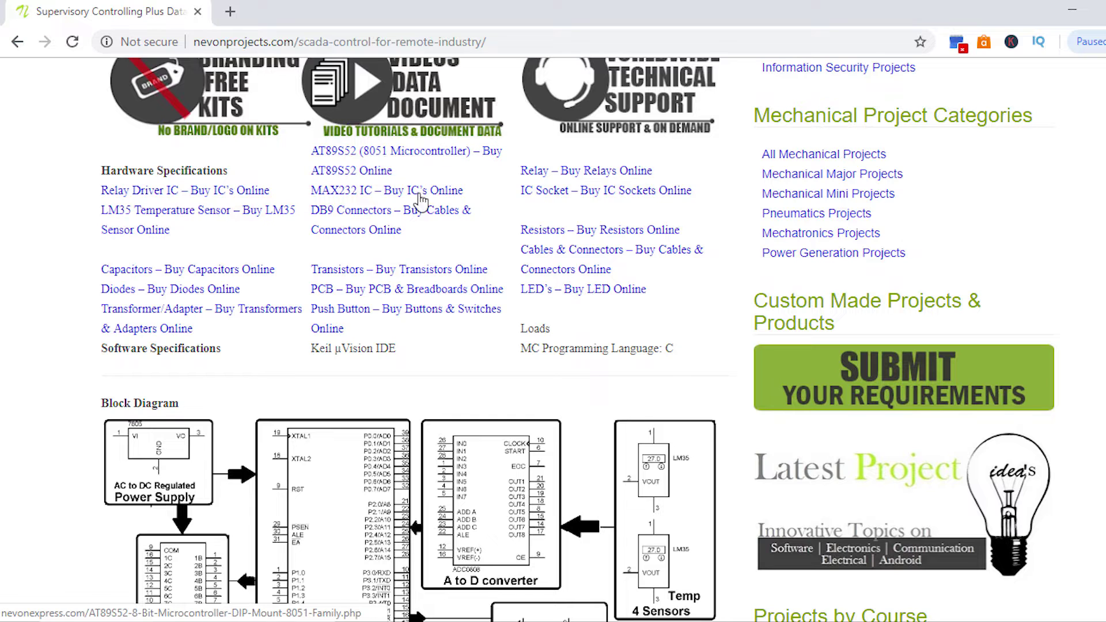
Open the AT89S52 microcontroller's store page from the hardware specifications and review its overview, features, pin diagram and pin description.
{"action": "left_click", "coordinate": [356, 159]}
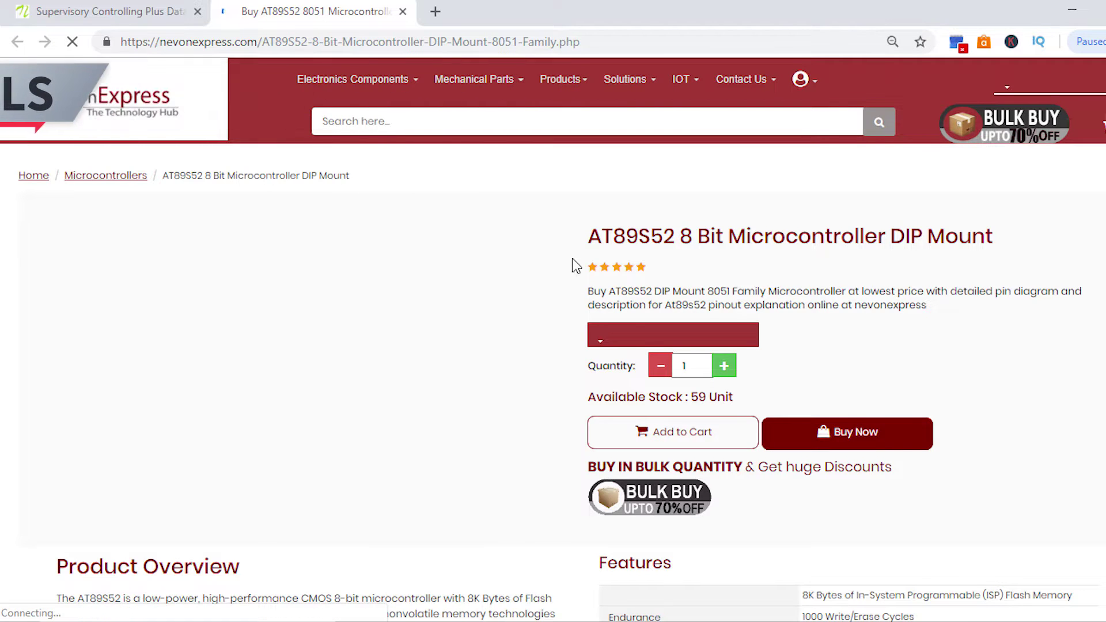
{"action": "scroll", "coordinate": [397, 249], "scroll_direction": "down", "scroll_amount": 3}
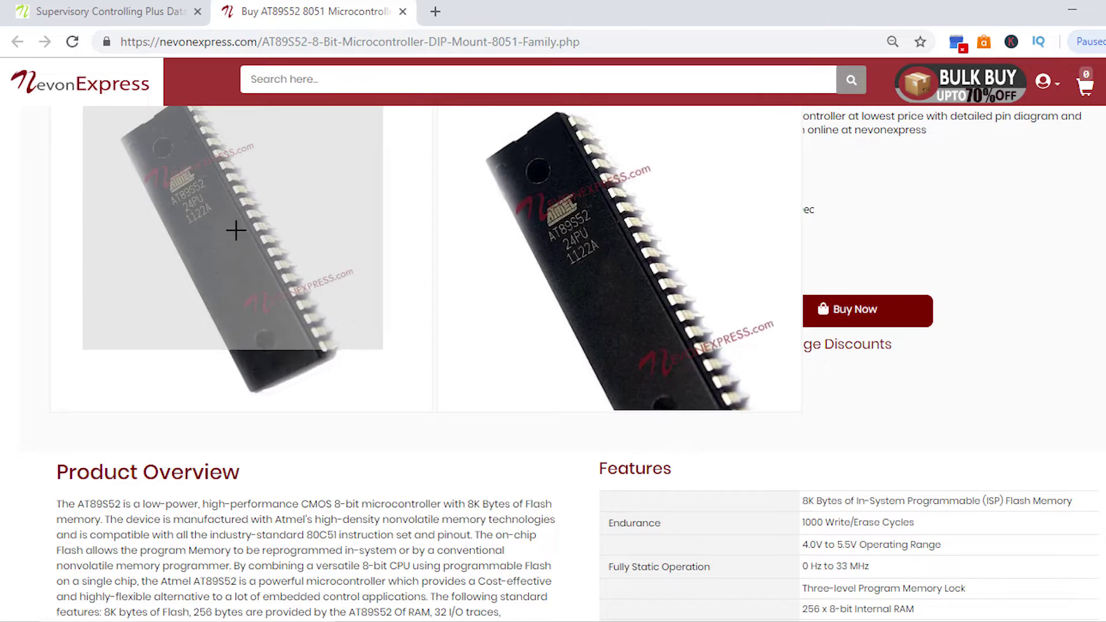
{"action": "scroll", "coordinate": [634, 236], "scroll_direction": "up", "scroll_amount": 3}
{"action": "scroll", "coordinate": [468, 239], "scroll_direction": "down", "scroll_amount": 5}
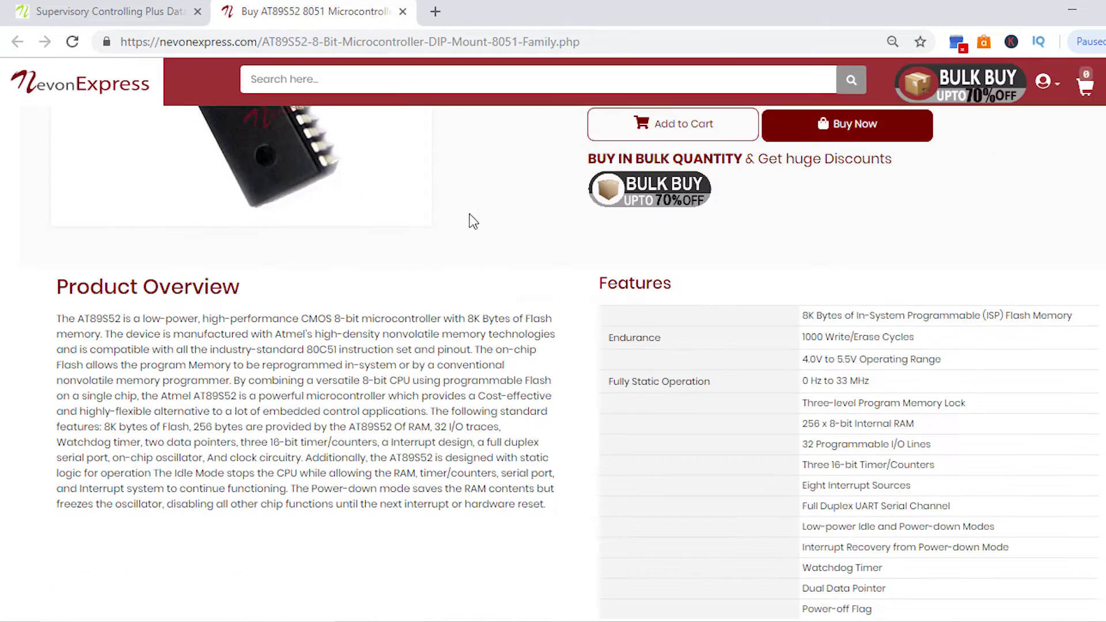
{"action": "scroll", "coordinate": [403, 207], "scroll_direction": "down", "scroll_amount": 4}
{"action": "scroll", "coordinate": [402, 207], "scroll_direction": "down", "scroll_amount": 5}
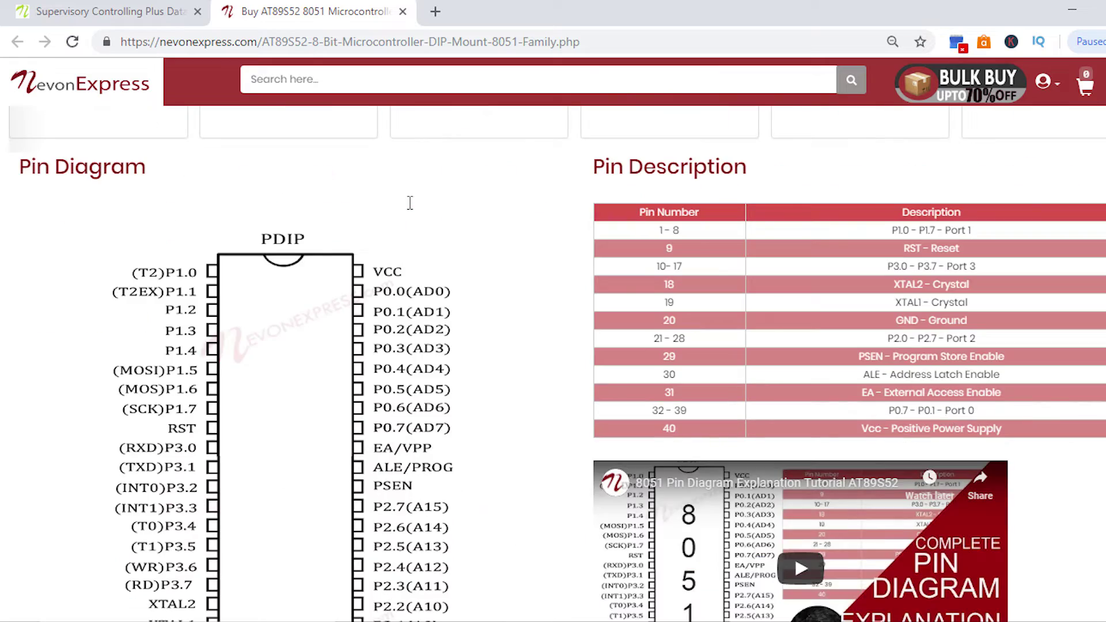
{"action": "scroll", "coordinate": [230, 238], "scroll_direction": "down", "scroll_amount": 3}
{"action": "scroll", "coordinate": [802, 247], "scroll_direction": "up", "scroll_amount": 3}
{"action": "scroll", "coordinate": [800, 409], "scroll_direction": "down", "scroll_amount": 2}
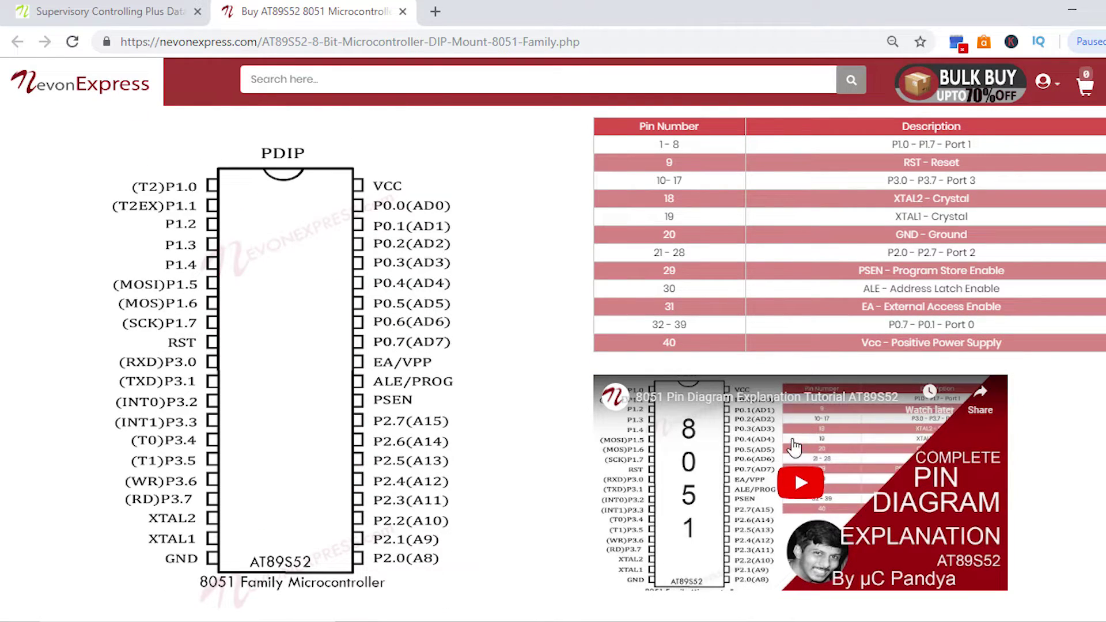
{"action": "scroll", "coordinate": [530, 370], "scroll_direction": "up", "scroll_amount": 15}
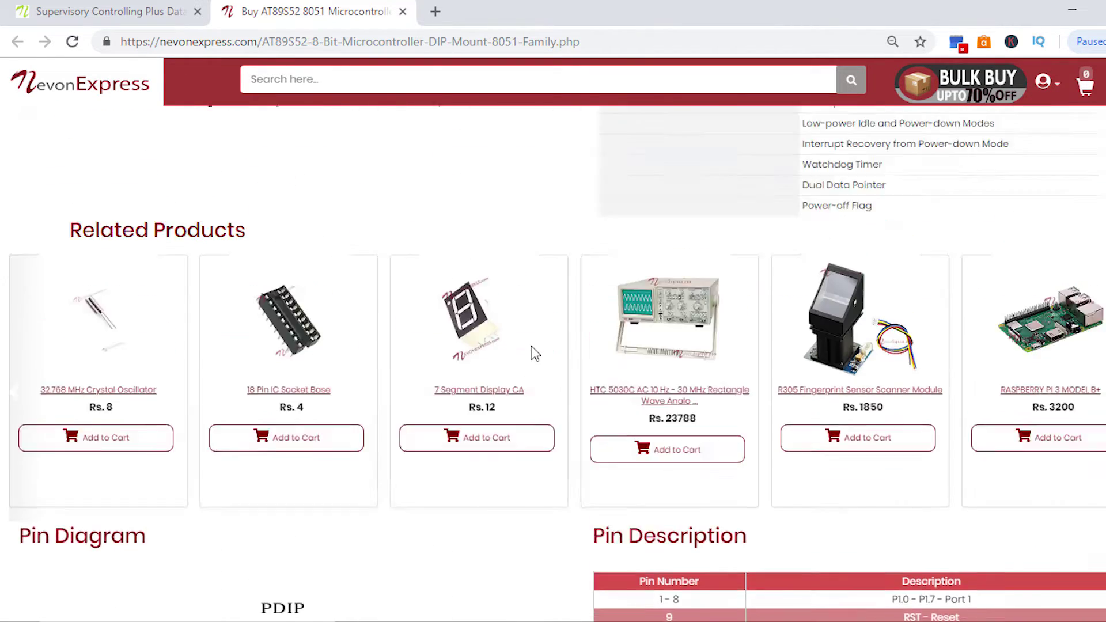
{"action": "scroll", "coordinate": [520, 321], "scroll_direction": "up", "scroll_amount": 3}
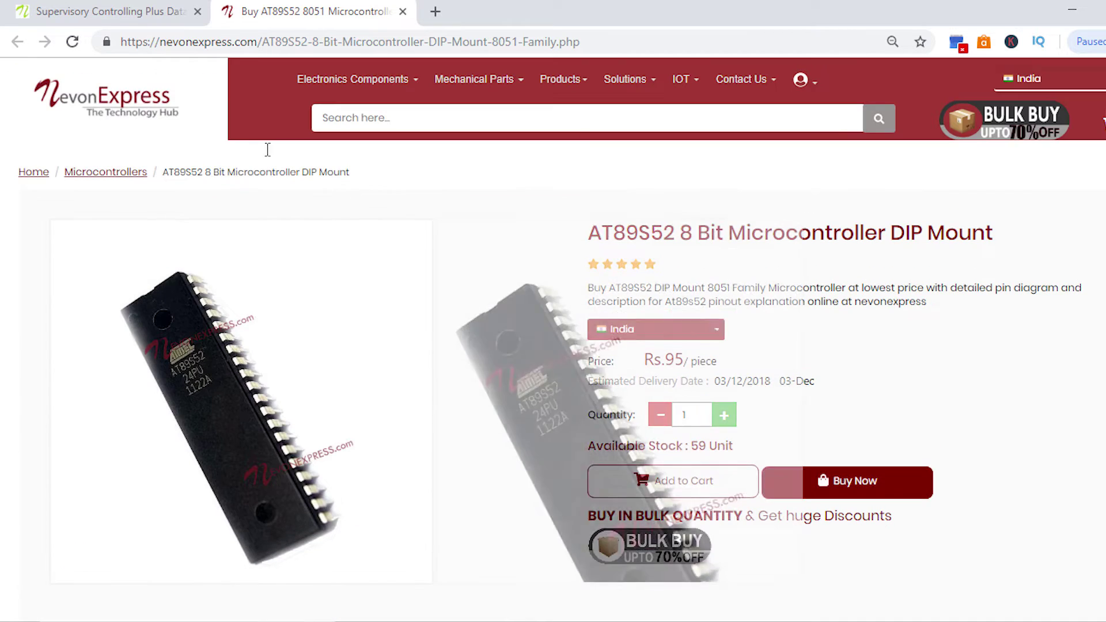
Return to the project page, open the relay store listing from the hardware specifications and browse the PCB relays.
{"action": "left_click", "coordinate": [104, 8]}
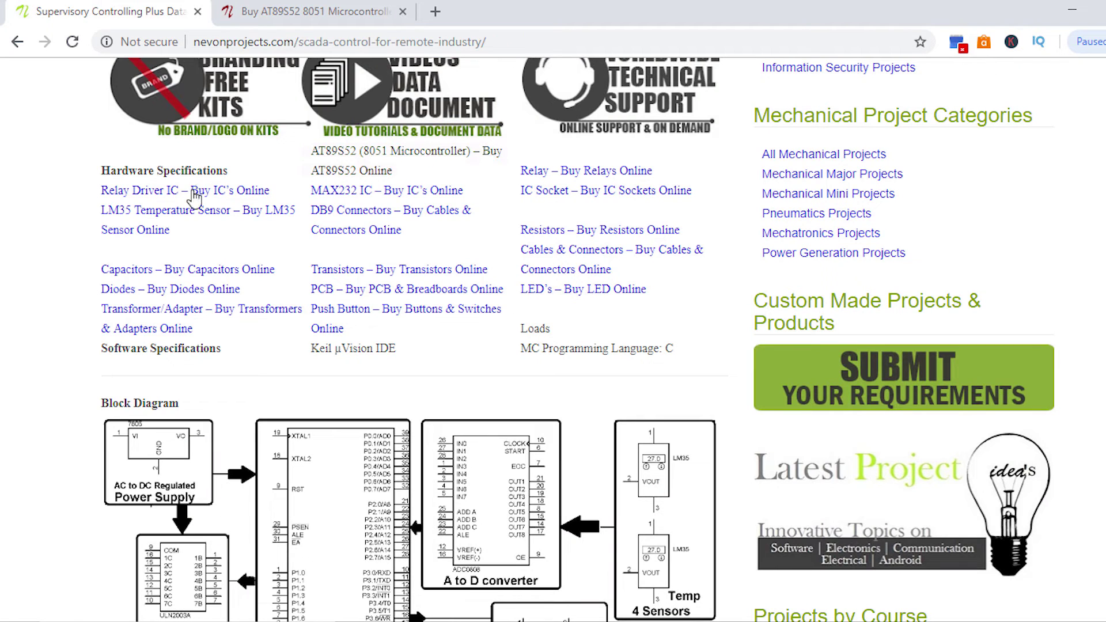
{"action": "left_click", "coordinate": [580, 172]}
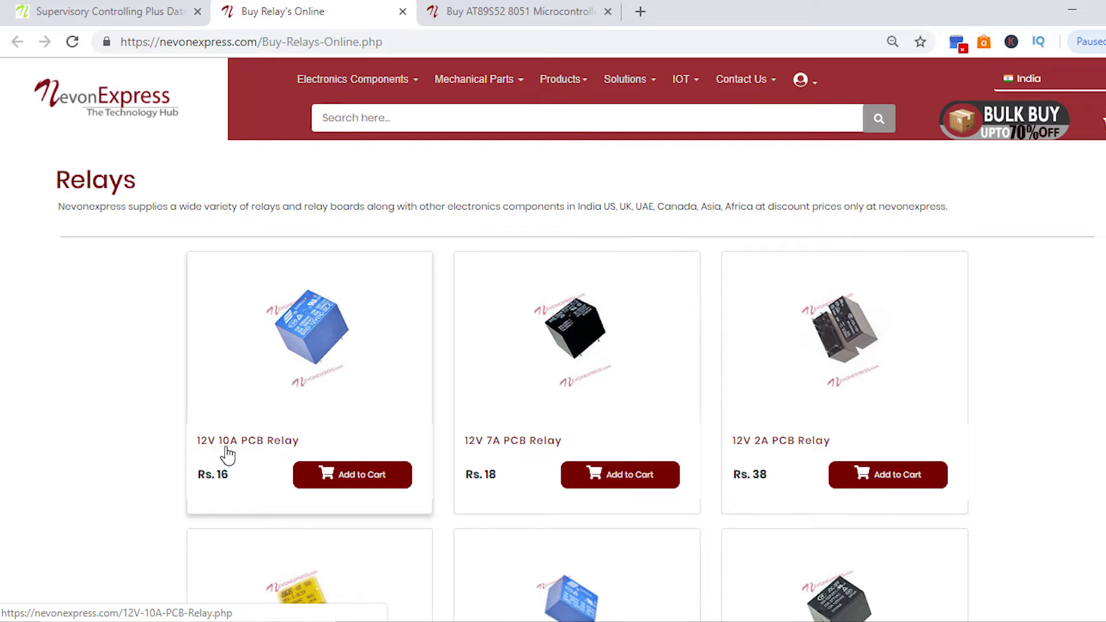
{"action": "scroll", "coordinate": [520, 388], "scroll_direction": "down", "scroll_amount": 3}
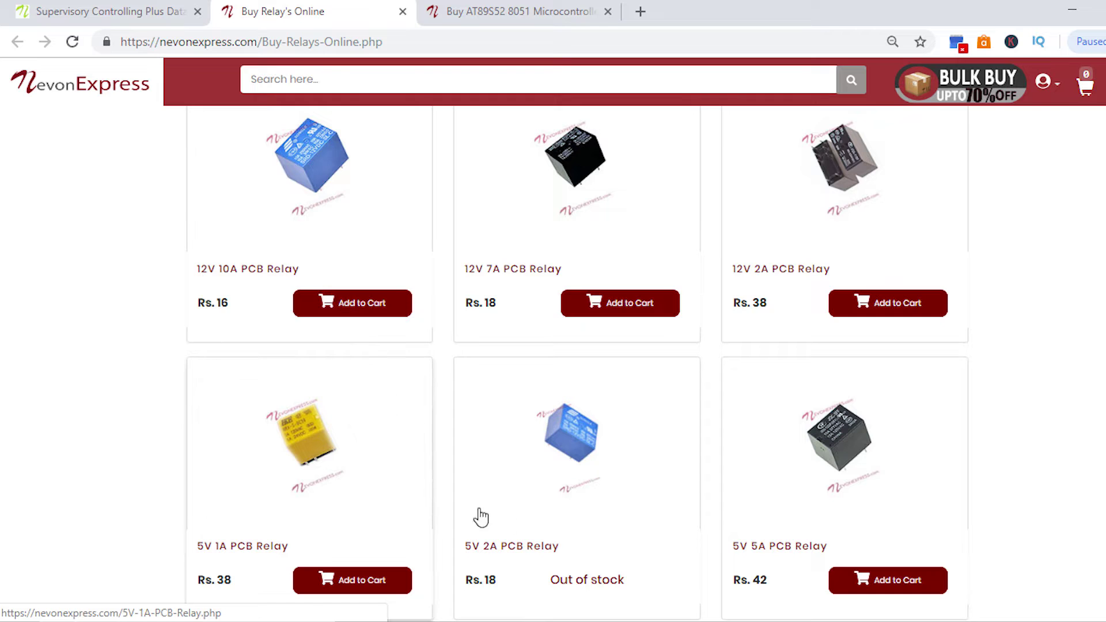
{"action": "scroll", "coordinate": [537, 456], "scroll_direction": "down", "scroll_amount": 4}
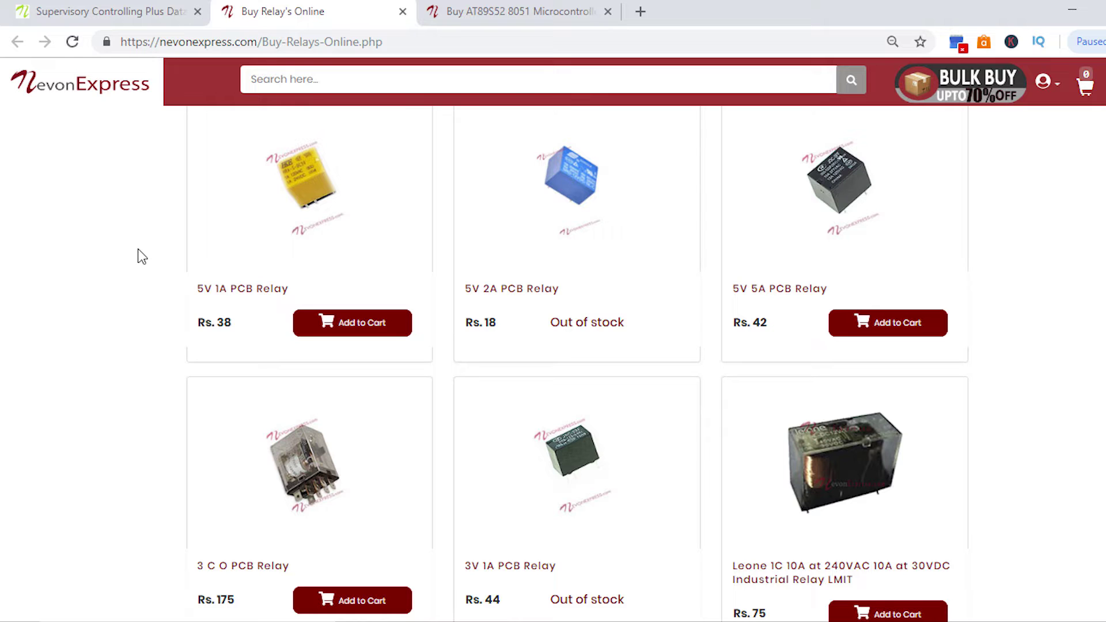
{"action": "scroll", "coordinate": [142, 256], "scroll_direction": "down", "scroll_amount": 2}
Check the relays and heater lamps in the project's block diagram against the relay models offered in the store listing.
{"action": "left_click", "coordinate": [104, 13]}
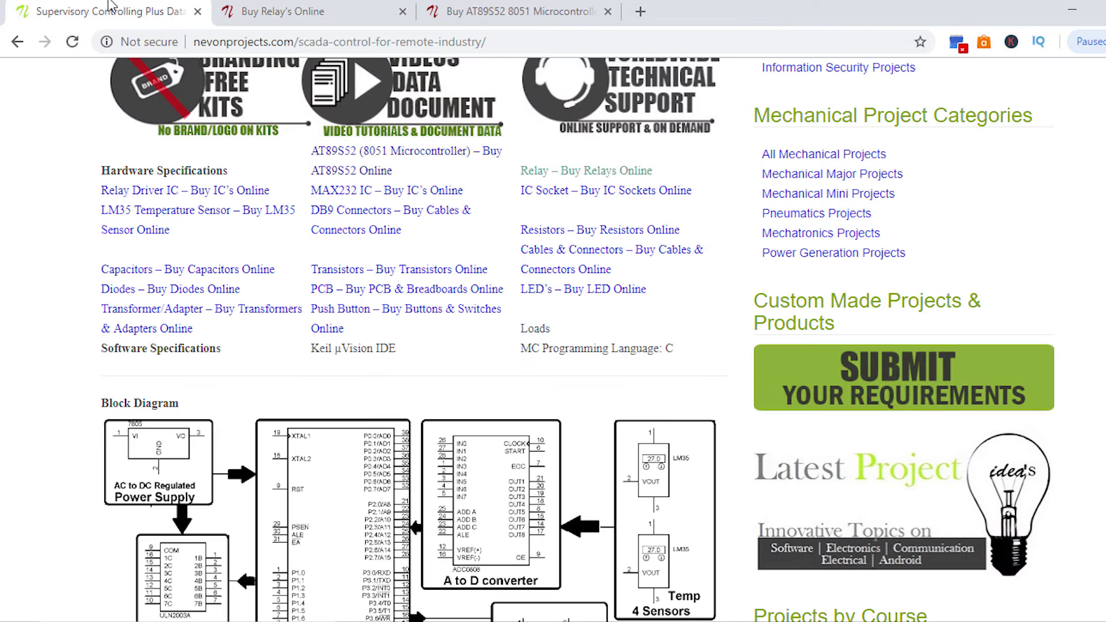
{"action": "scroll", "coordinate": [368, 421], "scroll_direction": "down", "scroll_amount": 4}
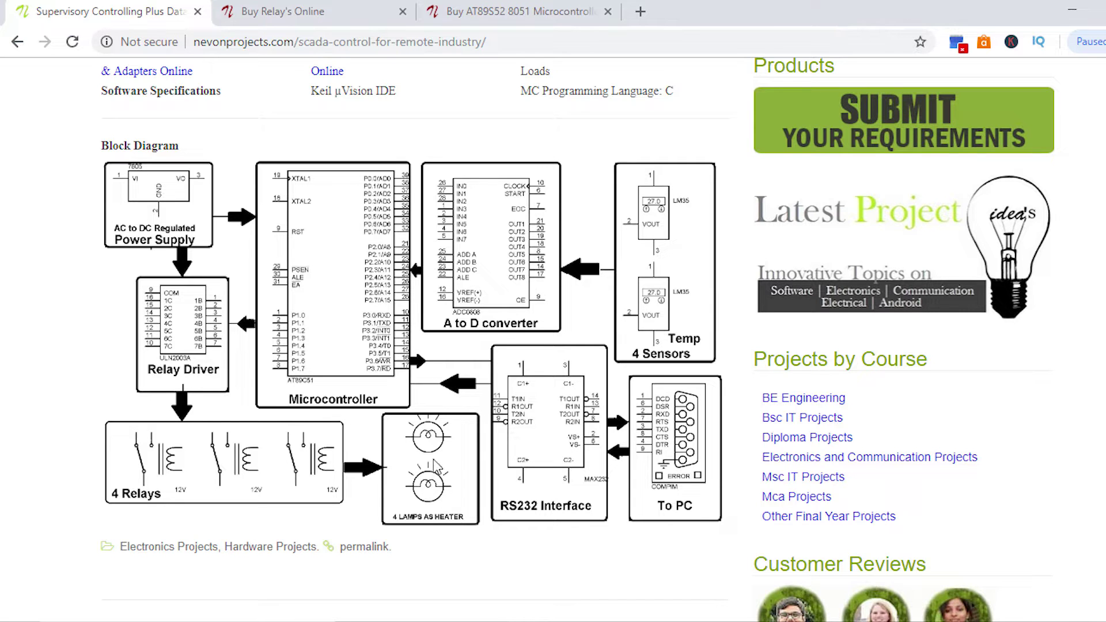
{"action": "left_click", "coordinate": [322, 20]}
{"action": "scroll", "coordinate": [459, 298], "scroll_direction": "up", "scroll_amount": 6}
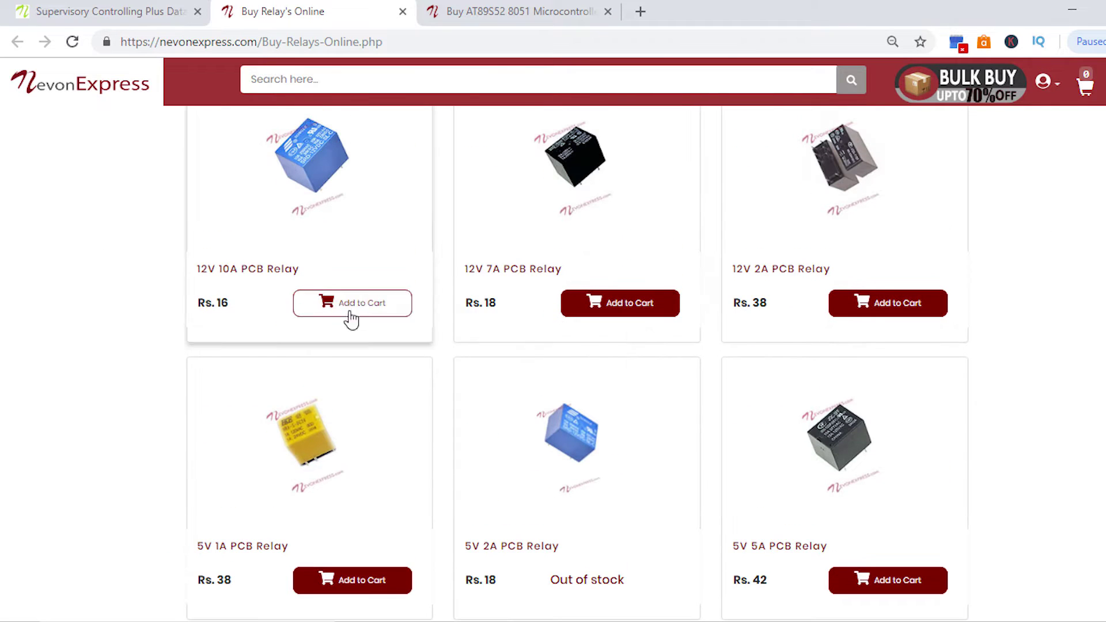
{"action": "scroll", "coordinate": [126, 306], "scroll_direction": "down", "scroll_amount": 7}
{"action": "scroll", "coordinate": [128, 317], "scroll_direction": "down", "scroll_amount": 11}
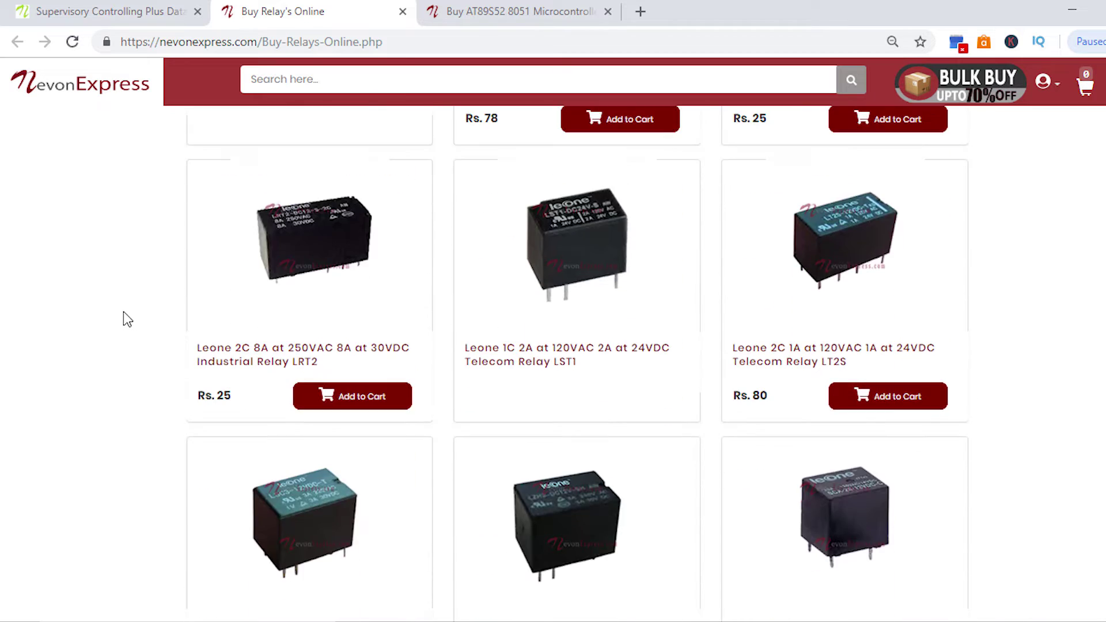
{"action": "scroll", "coordinate": [126, 321], "scroll_direction": "up", "scroll_amount": 8}
Go back to the project's hardware specifications, open the IC socket store listing and browse the socket bases.
{"action": "left_click", "coordinate": [133, 5]}
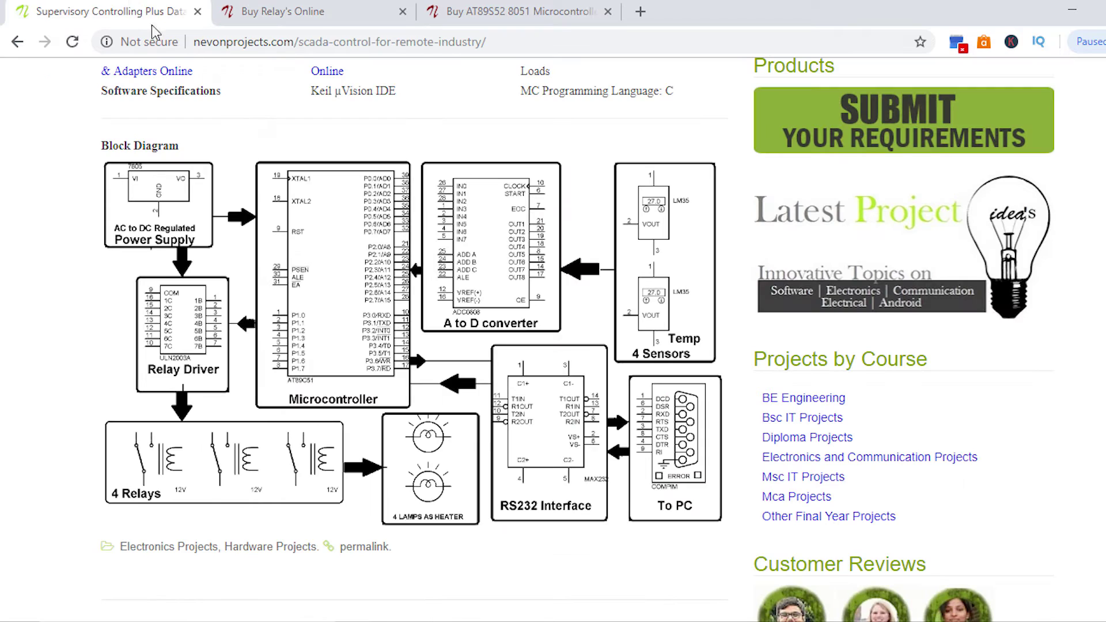
{"action": "scroll", "coordinate": [518, 285], "scroll_direction": "up", "scroll_amount": 5}
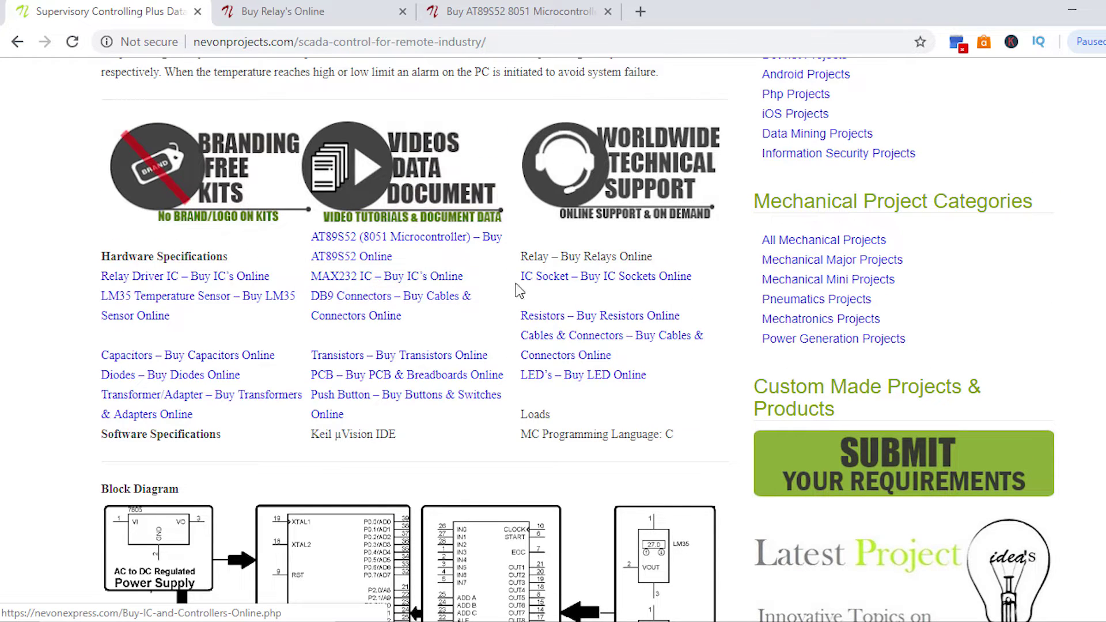
{"action": "left_click", "coordinate": [570, 279]}
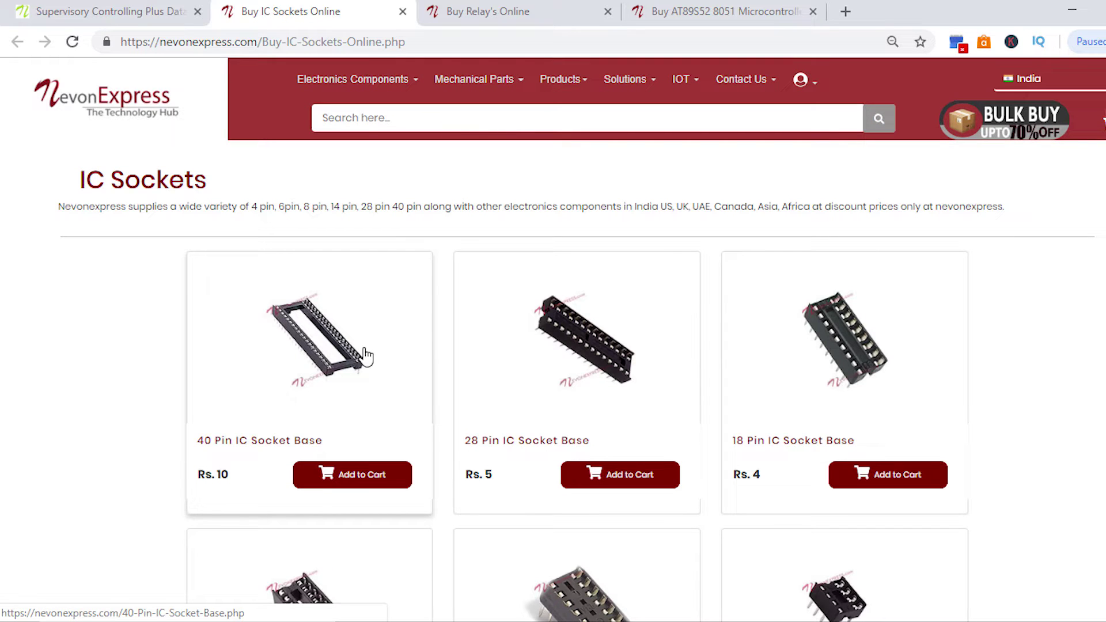
{"action": "scroll", "coordinate": [364, 350], "scroll_direction": "down", "scroll_amount": 7}
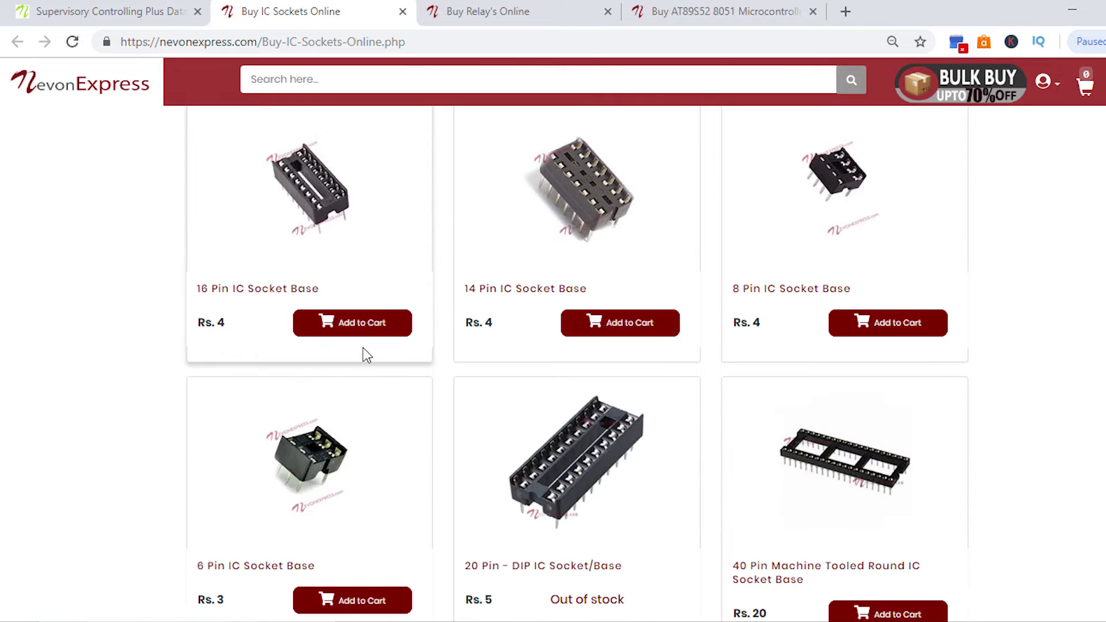
Look through the 6 to 40 pin IC socket bases in the store listing.
{"action": "scroll", "coordinate": [362, 349], "scroll_direction": "down", "scroll_amount": 4}
{"action": "scroll", "coordinate": [363, 351], "scroll_direction": "up", "scroll_amount": 4}
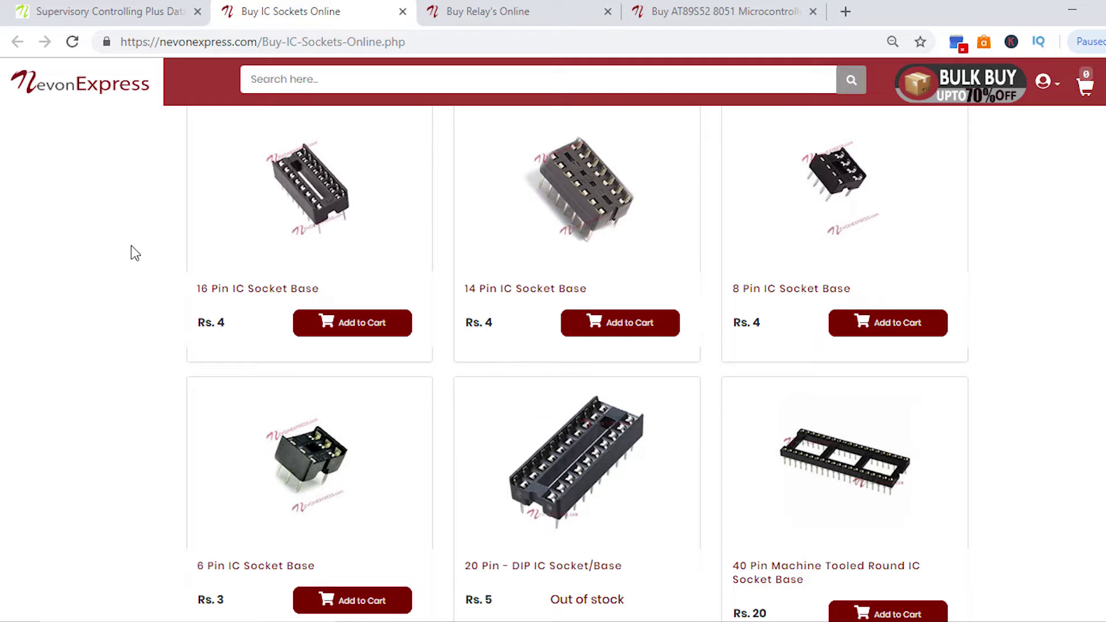
{"action": "scroll", "coordinate": [175, 298], "scroll_direction": "up", "scroll_amount": 6}
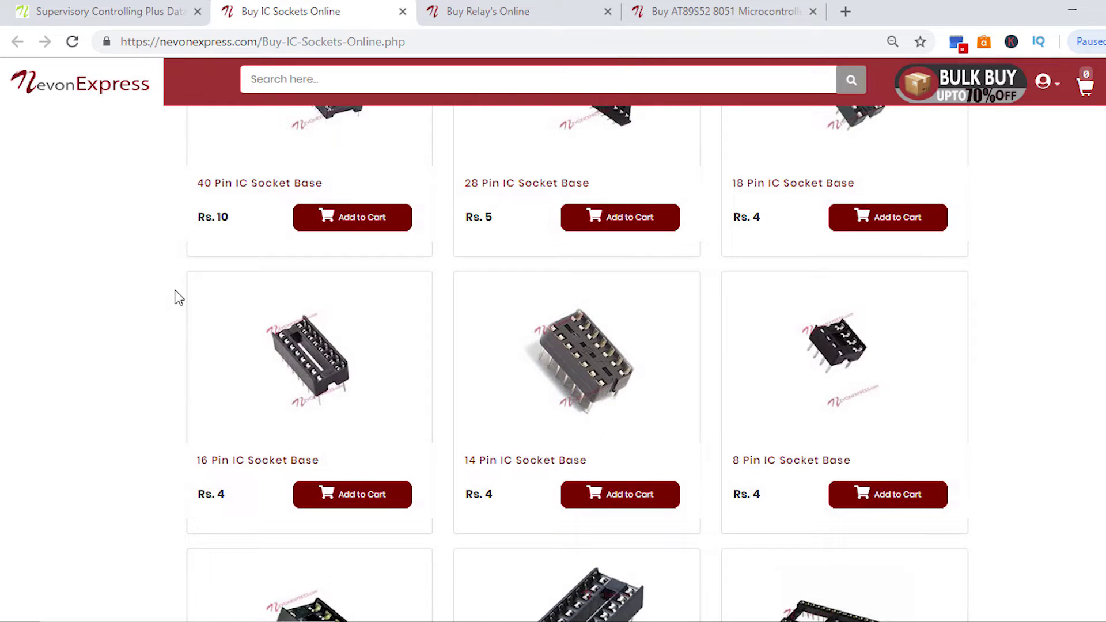
Open the LM35 temperature sensor's store page from the project's hardware specifications and review its overview, features and pinout image.
{"action": "left_click", "coordinate": [148, 9]}
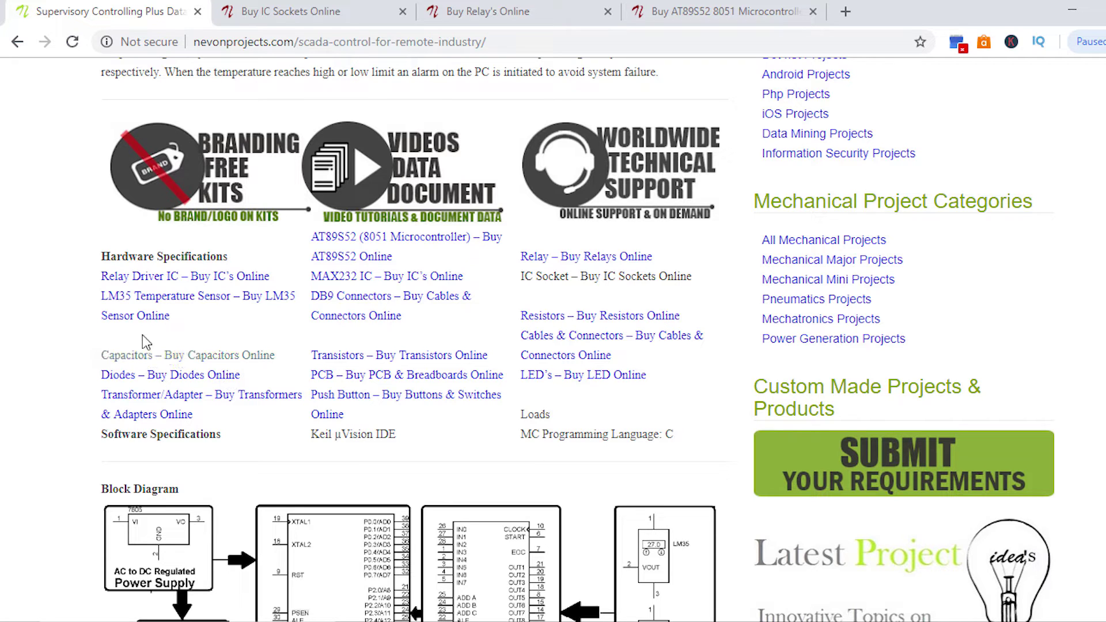
{"action": "left_click", "coordinate": [139, 305]}
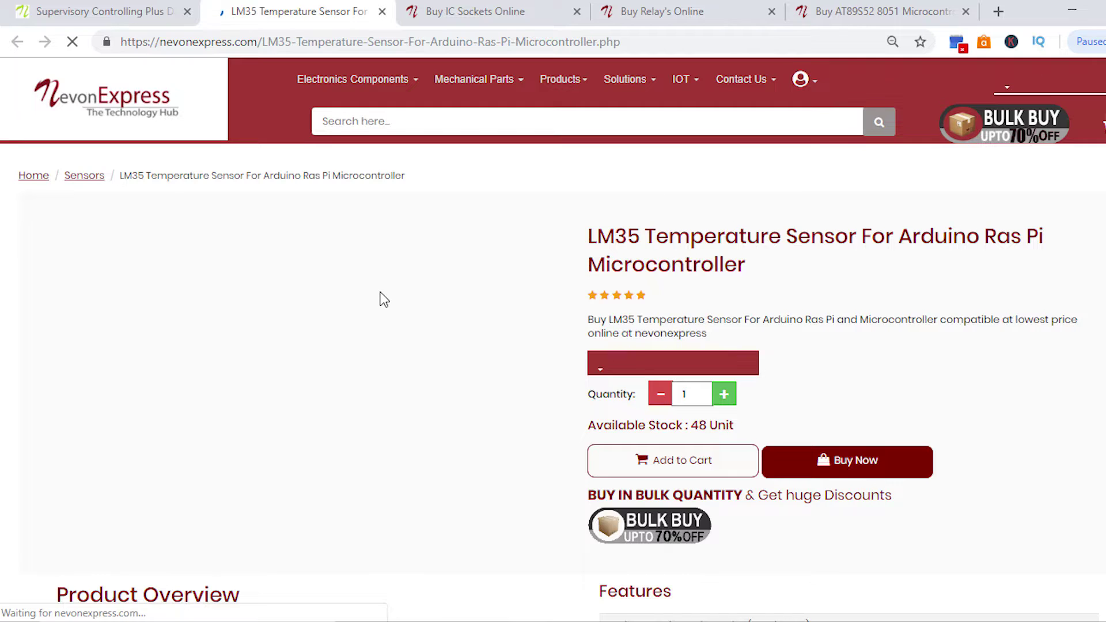
{"action": "scroll", "coordinate": [383, 271], "scroll_direction": "down", "scroll_amount": 1}
{"action": "scroll", "coordinate": [383, 271], "scroll_direction": "down", "scroll_amount": 5}
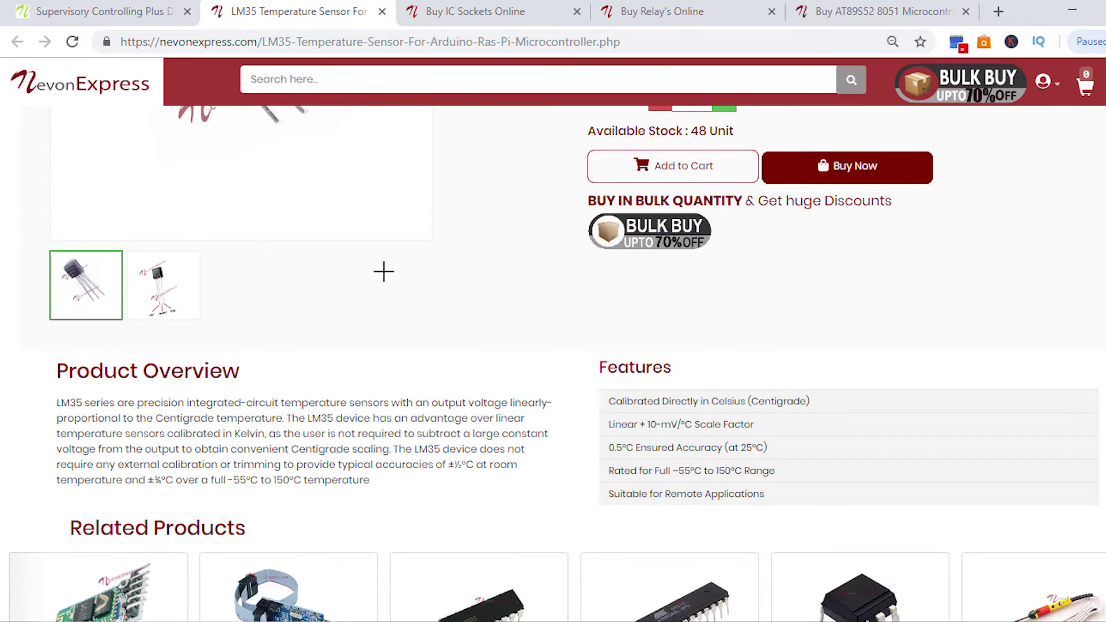
{"action": "scroll", "coordinate": [384, 270], "scroll_direction": "down", "scroll_amount": 7}
{"action": "scroll", "coordinate": [385, 271], "scroll_direction": "up", "scroll_amount": 3}
{"action": "scroll", "coordinate": [384, 271], "scroll_direction": "up", "scroll_amount": 7}
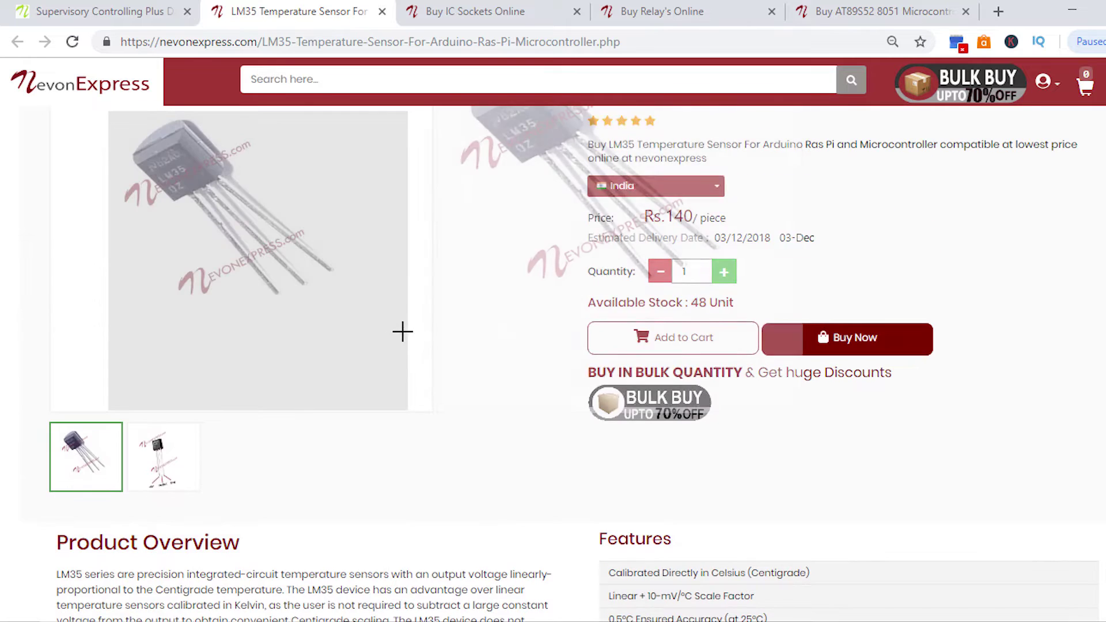
{"action": "left_click", "coordinate": [167, 481]}
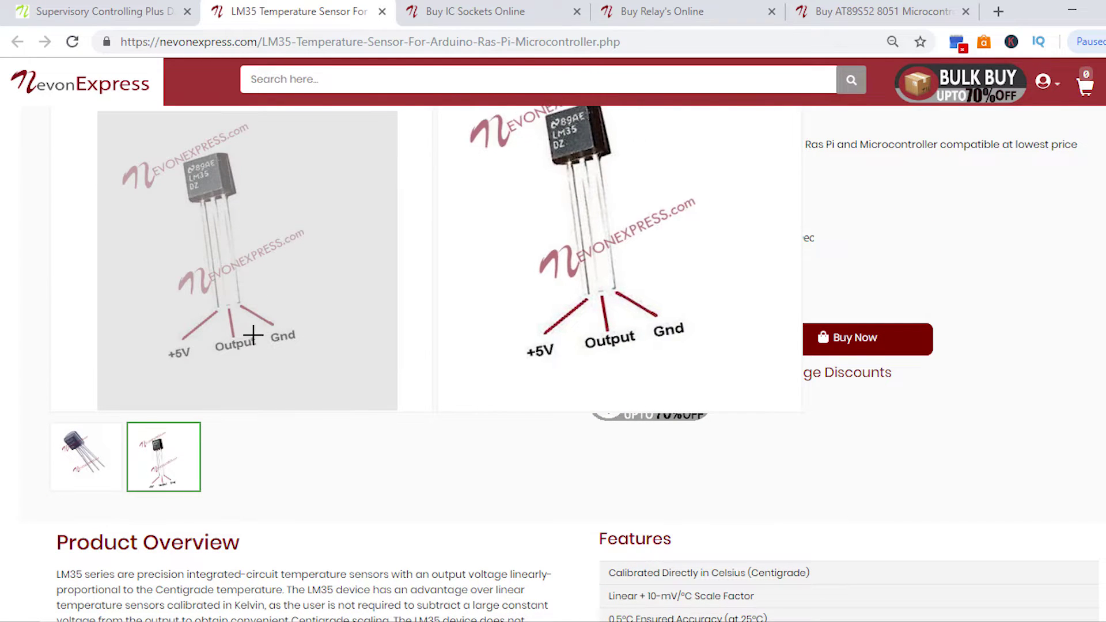
{"action": "scroll", "coordinate": [254, 334], "scroll_direction": "up", "scroll_amount": 2}
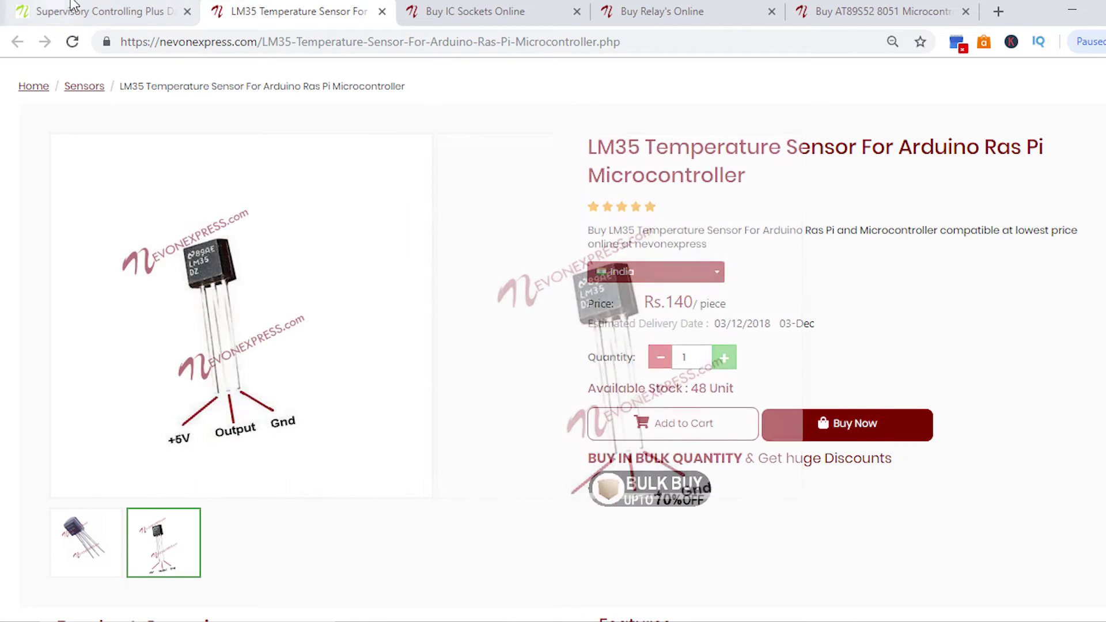
Return to the project page, open the PCB and breadboard store listing and browse the copper clad boards, breadboard and zero PCB.
{"action": "left_click", "coordinate": [92, 11]}
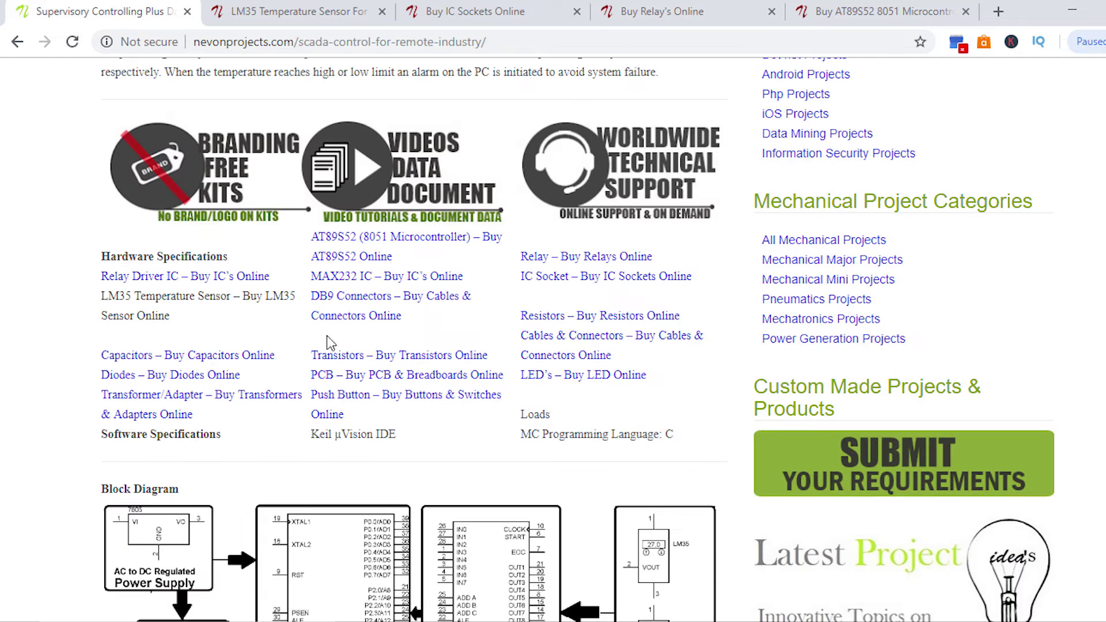
{"action": "left_click", "coordinate": [433, 376]}
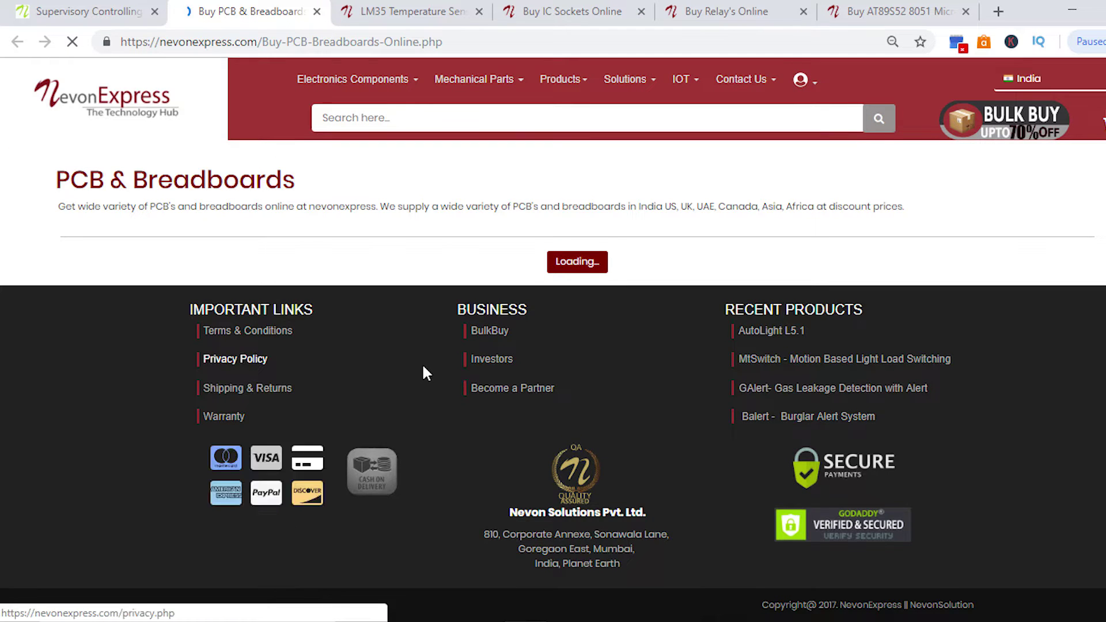
{"action": "scroll", "coordinate": [301, 353], "scroll_direction": "down", "scroll_amount": 3}
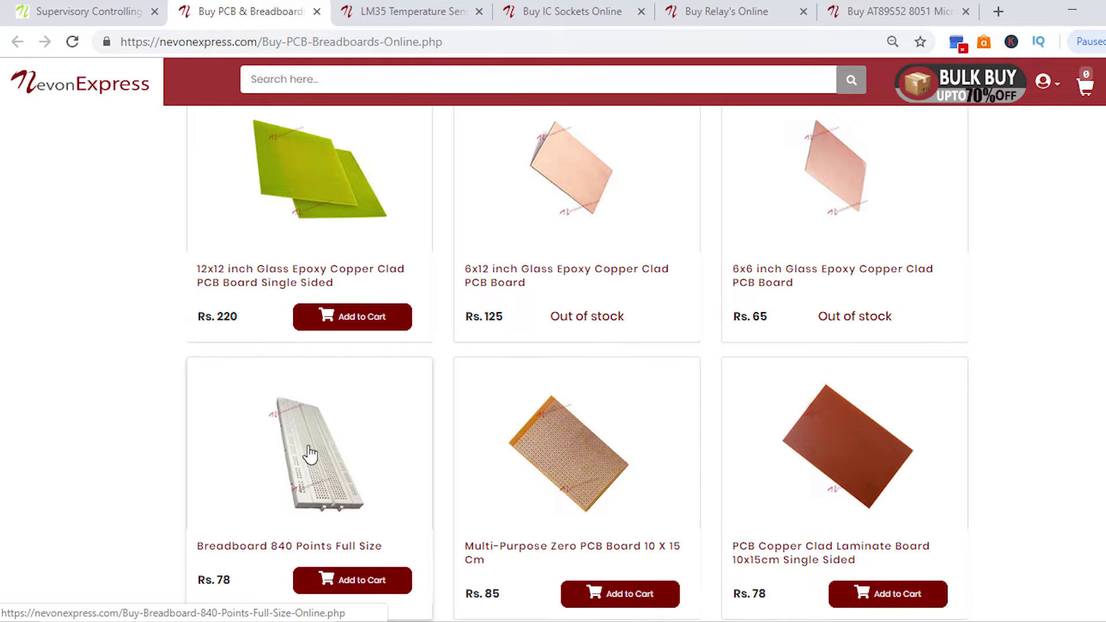
{"action": "scroll", "coordinate": [296, 370], "scroll_direction": "up", "scroll_amount": 3}
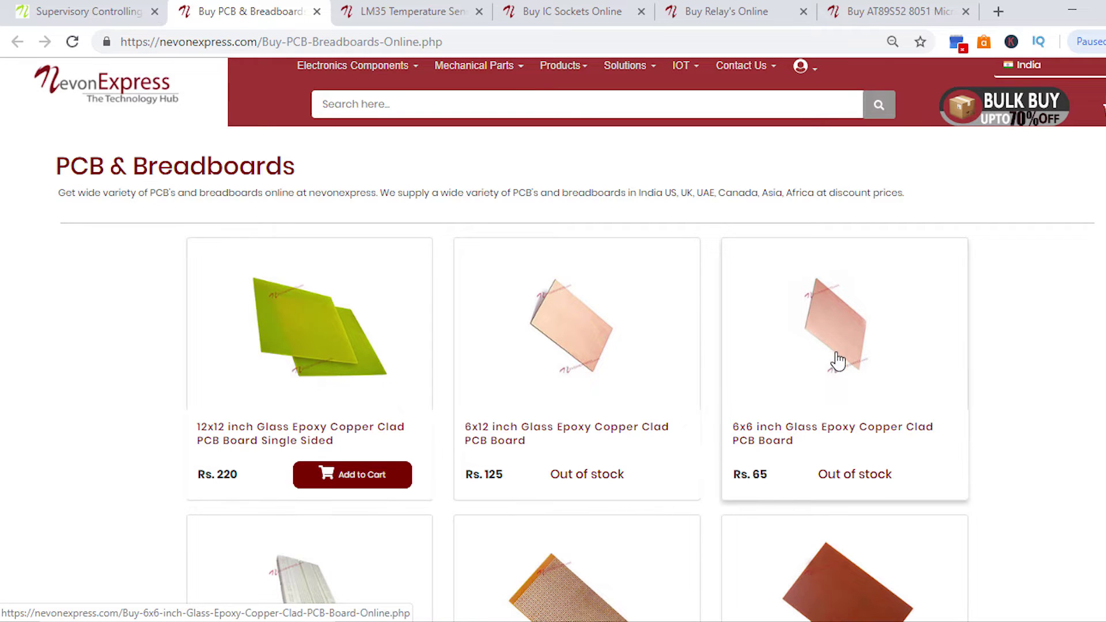
{"action": "scroll", "coordinate": [104, 363], "scroll_direction": "down", "scroll_amount": 5}
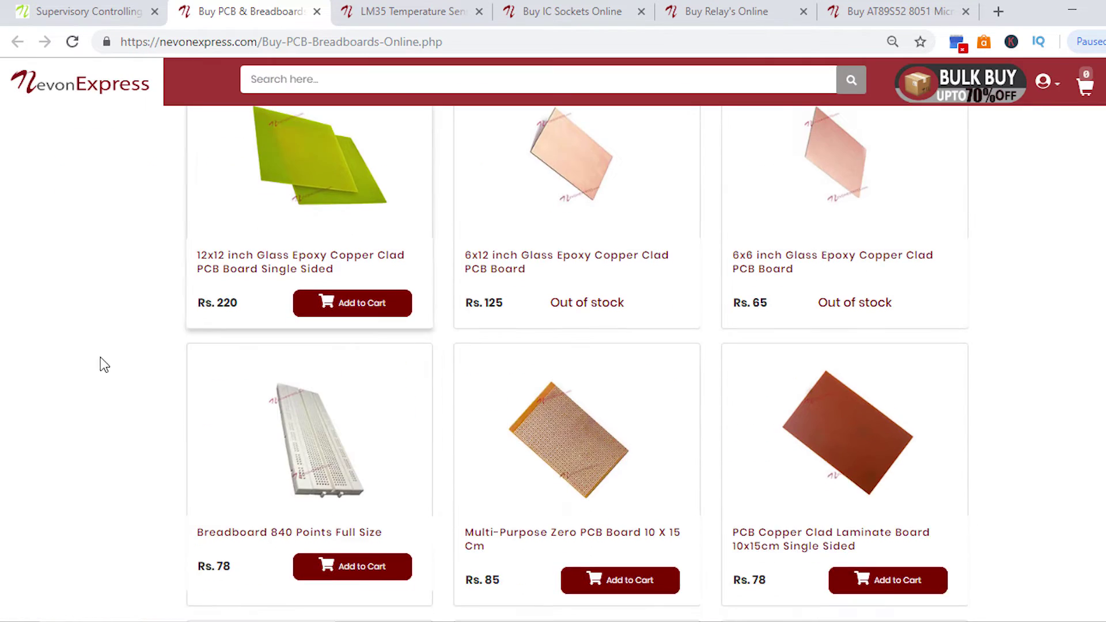
{"action": "scroll", "coordinate": [89, 319], "scroll_direction": "up", "scroll_amount": 5}
Go back to the hardware specifications, open the DB9 connectors' store listing and look up the DB9 male connector and cable.
{"action": "left_click", "coordinate": [80, 11]}
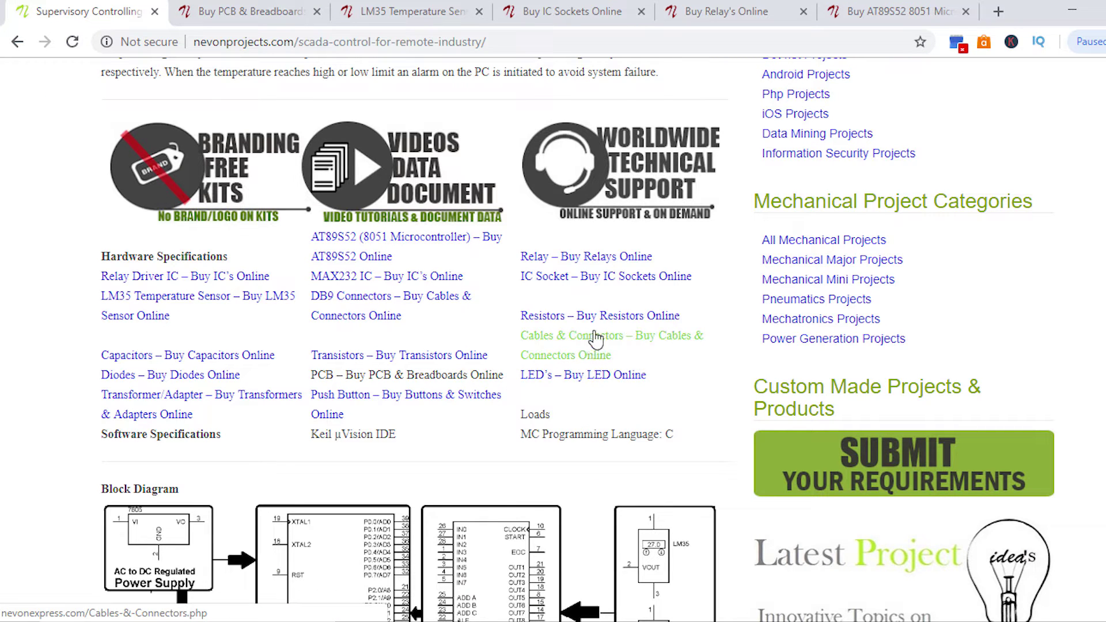
{"action": "left_click", "coordinate": [386, 298]}
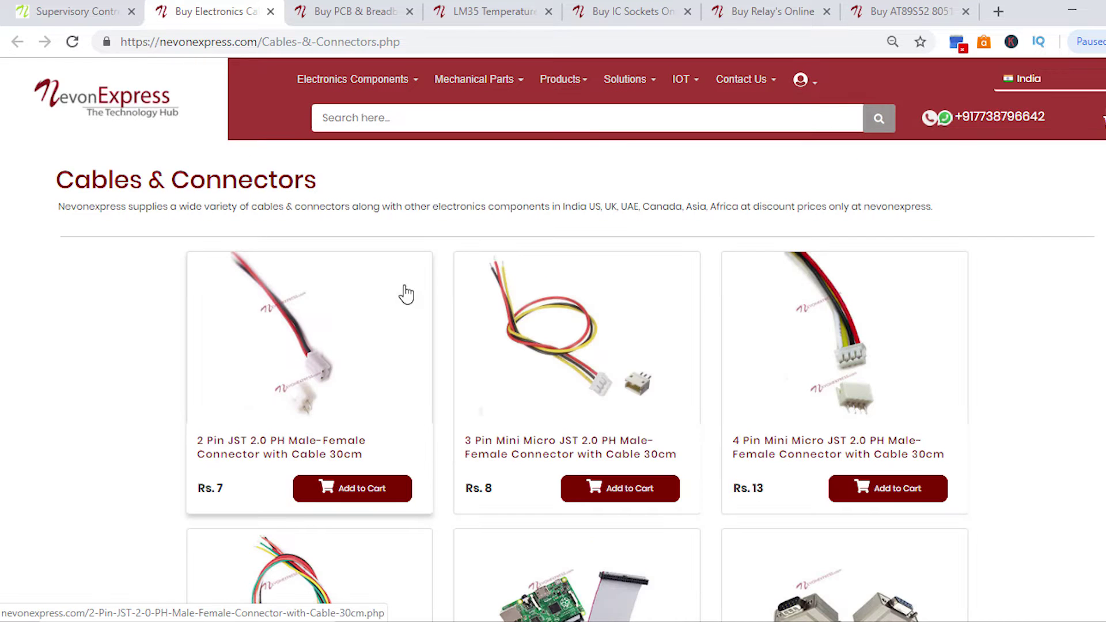
{"action": "scroll", "coordinate": [406, 311], "scroll_direction": "down", "scroll_amount": 8}
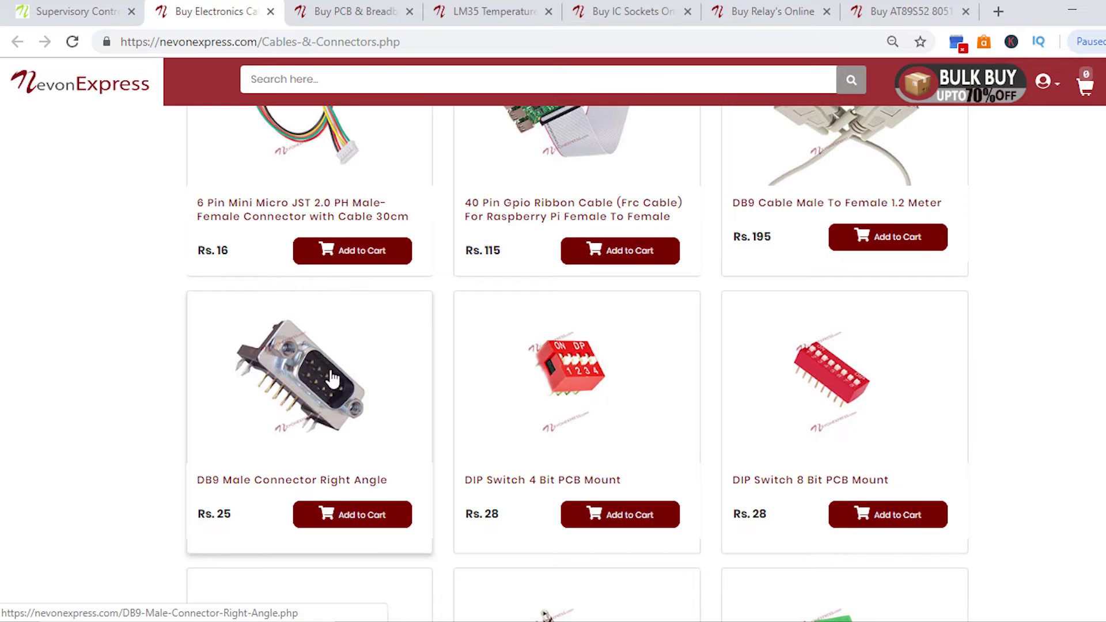
{"action": "scroll", "coordinate": [315, 414], "scroll_direction": "down", "scroll_amount": 4}
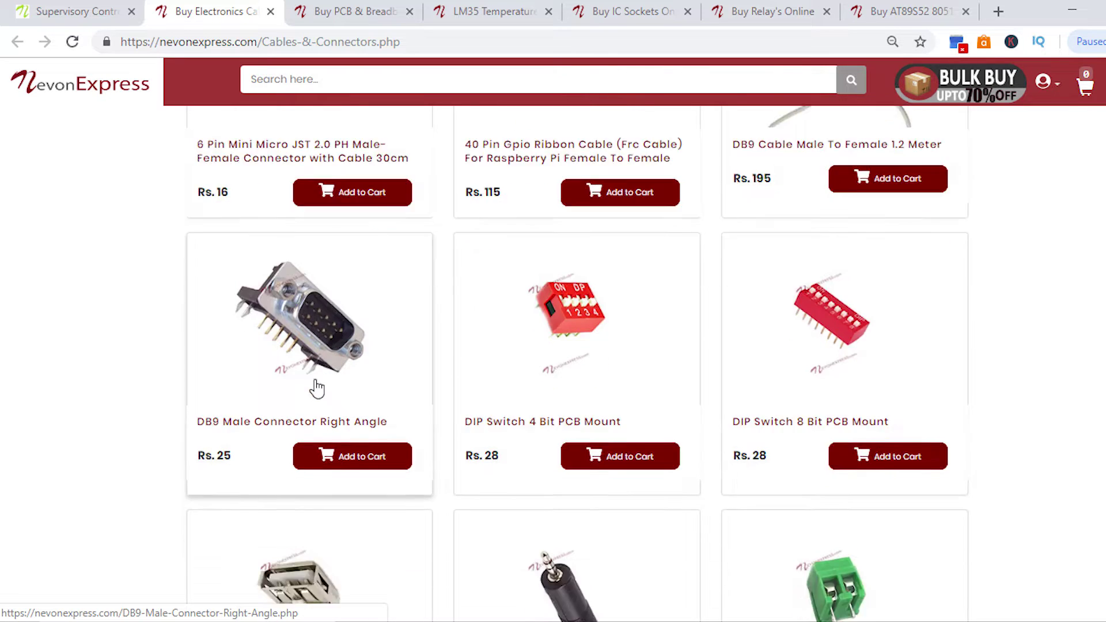
{"action": "scroll", "coordinate": [282, 215], "scroll_direction": "up", "scroll_amount": 4}
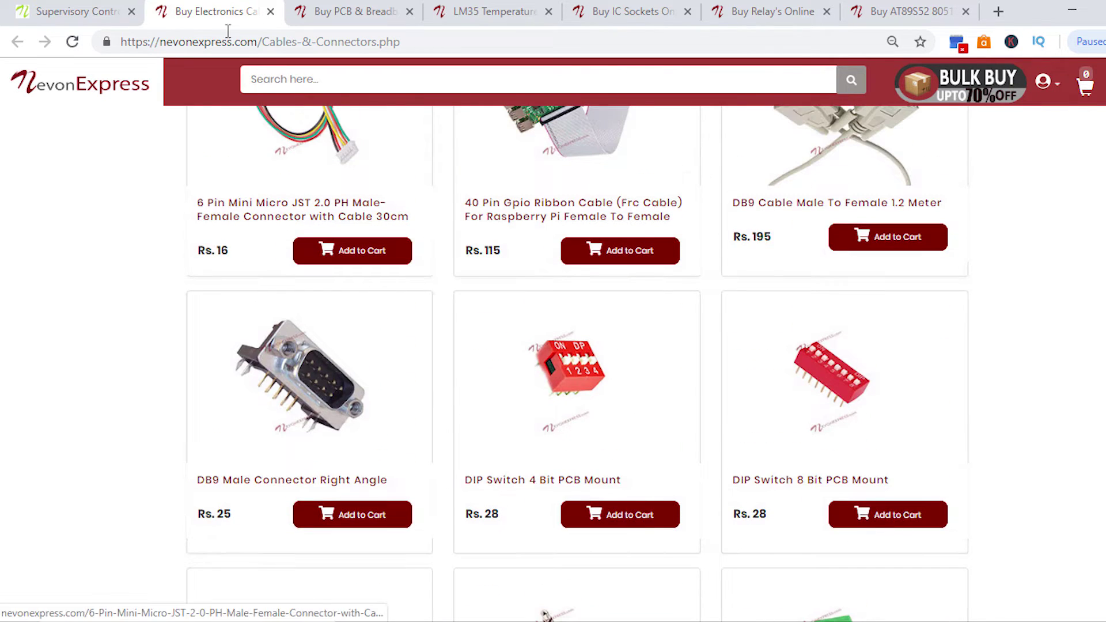
Return to the project page and review the SCADA project's description and hardware specifications.
{"action": "left_click", "coordinate": [99, 9]}
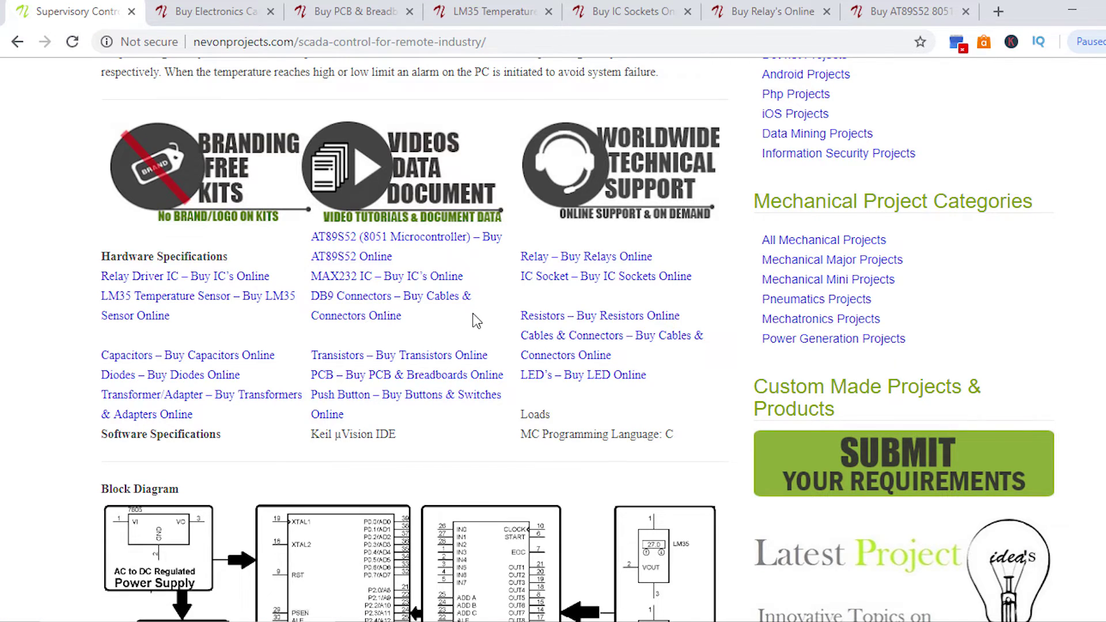
{"action": "scroll", "coordinate": [475, 321], "scroll_direction": "up", "scroll_amount": 7}
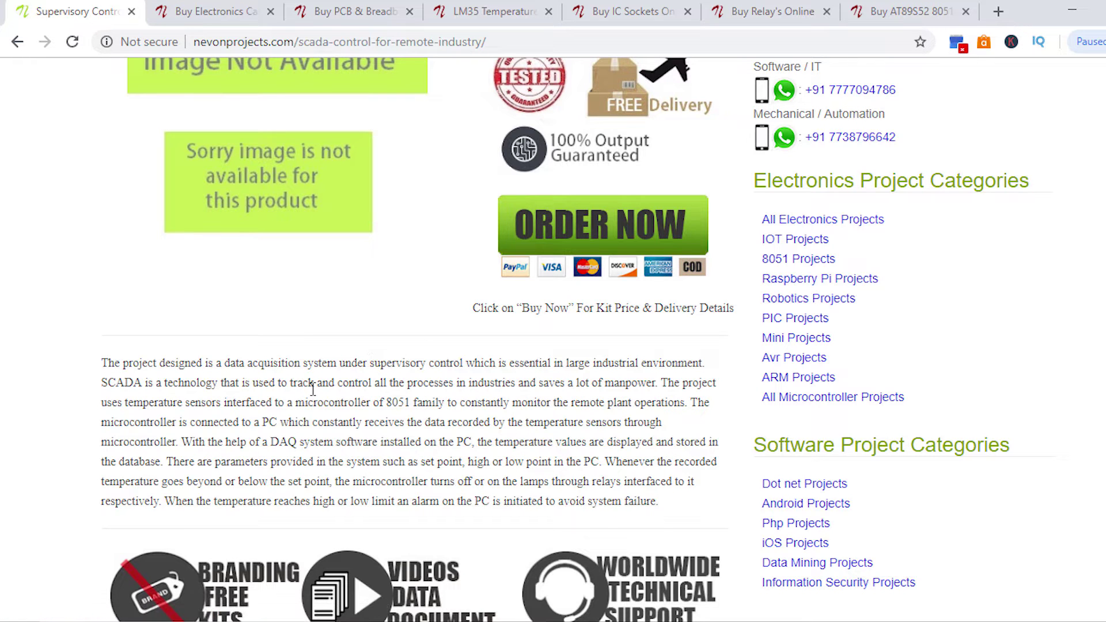
{"action": "scroll", "coordinate": [363, 392], "scroll_direction": "down", "scroll_amount": 3}
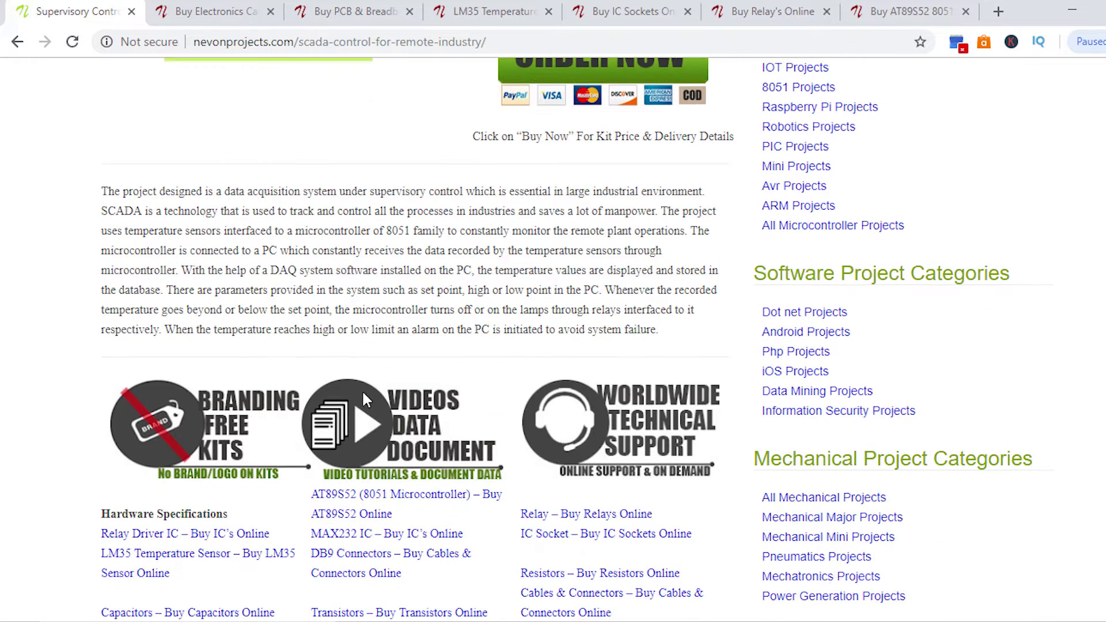
{"action": "scroll", "coordinate": [363, 374], "scroll_direction": "down", "scroll_amount": 1}
{"action": "scroll", "coordinate": [40, 346], "scroll_direction": "down", "scroll_amount": 4}
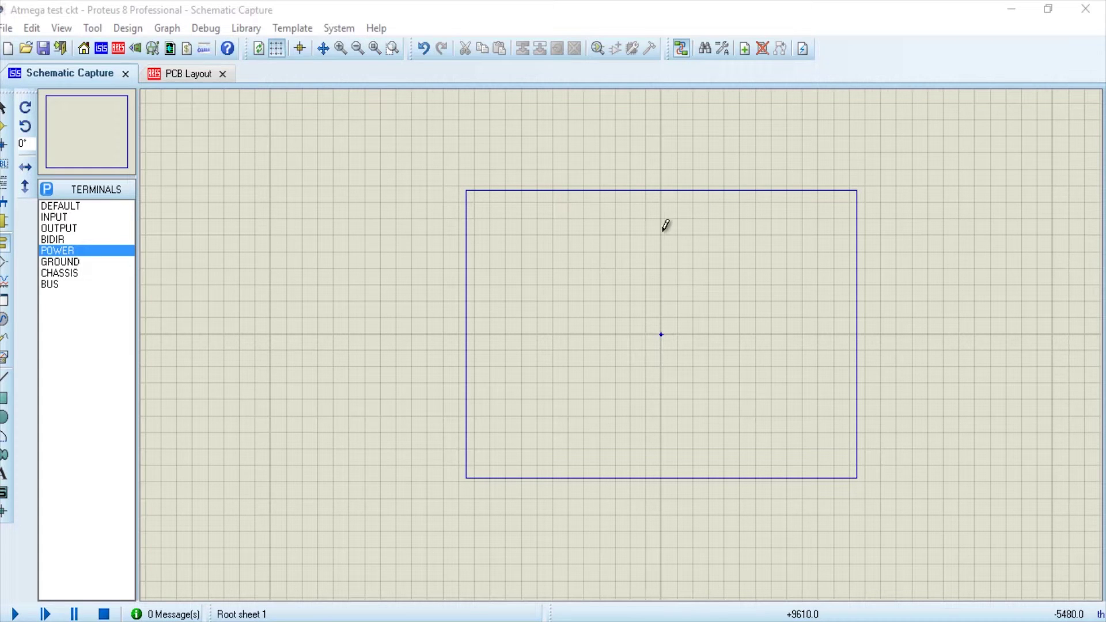
In Proteus, start placing a component from the libraries, search for 8051 and filter the results to Microprocessor ICs.
{"action": "right_click", "coordinate": [549, 273]}
{"action": "mouse_move", "coordinate": [585, 285]}
{"action": "mouse_move", "coordinate": [821, 282]}
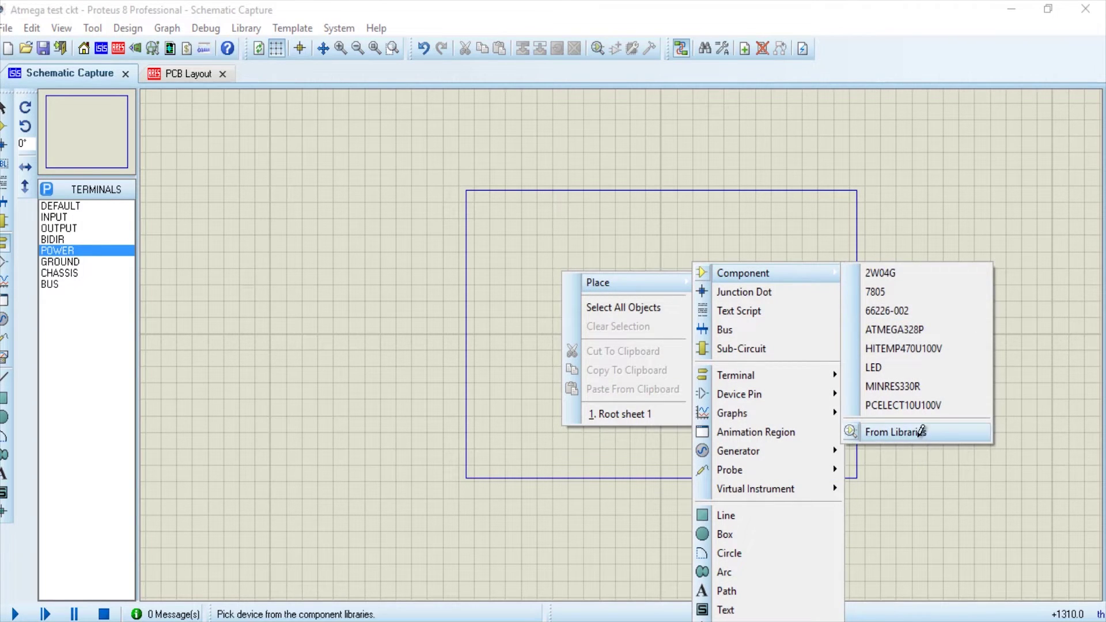
{"action": "left_click", "coordinate": [916, 433]}
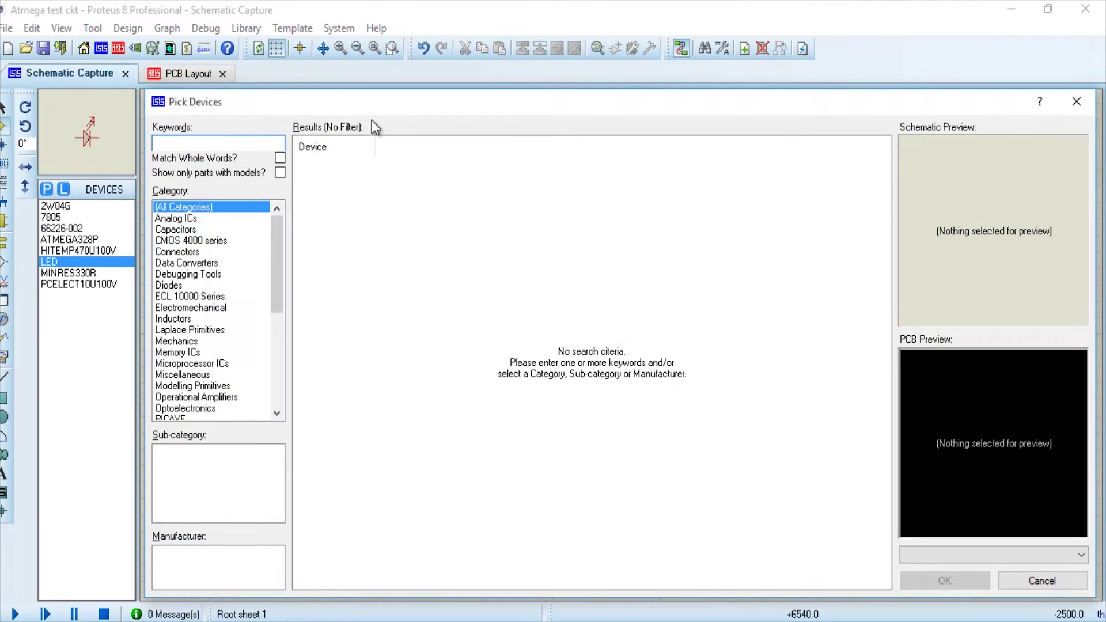
{"action": "type", "text": "8051"}
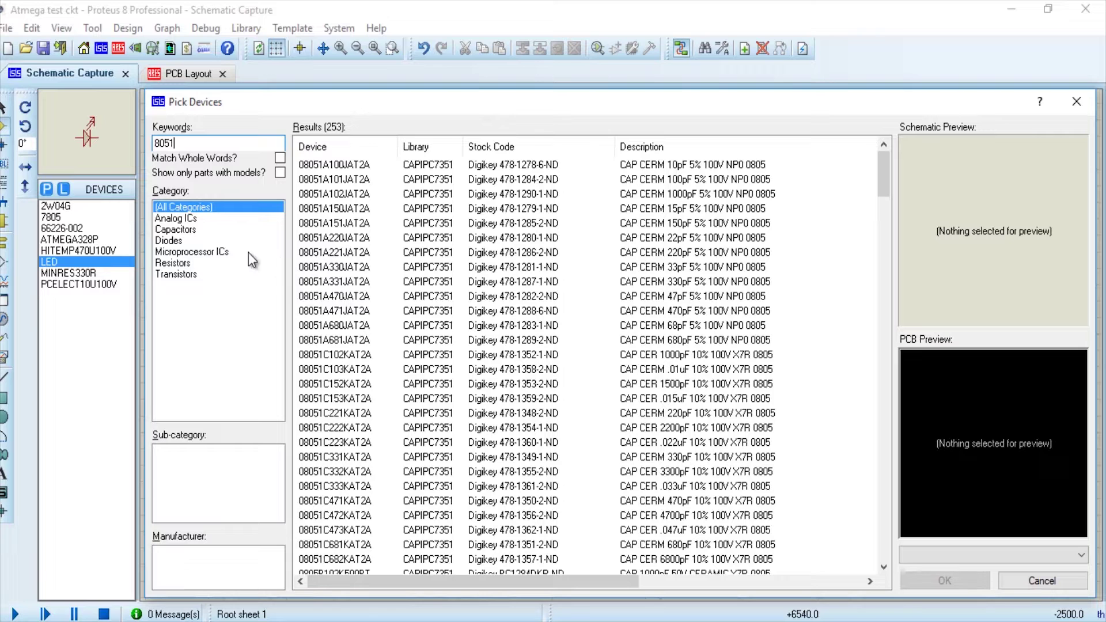
{"action": "left_click", "coordinate": [170, 254]}
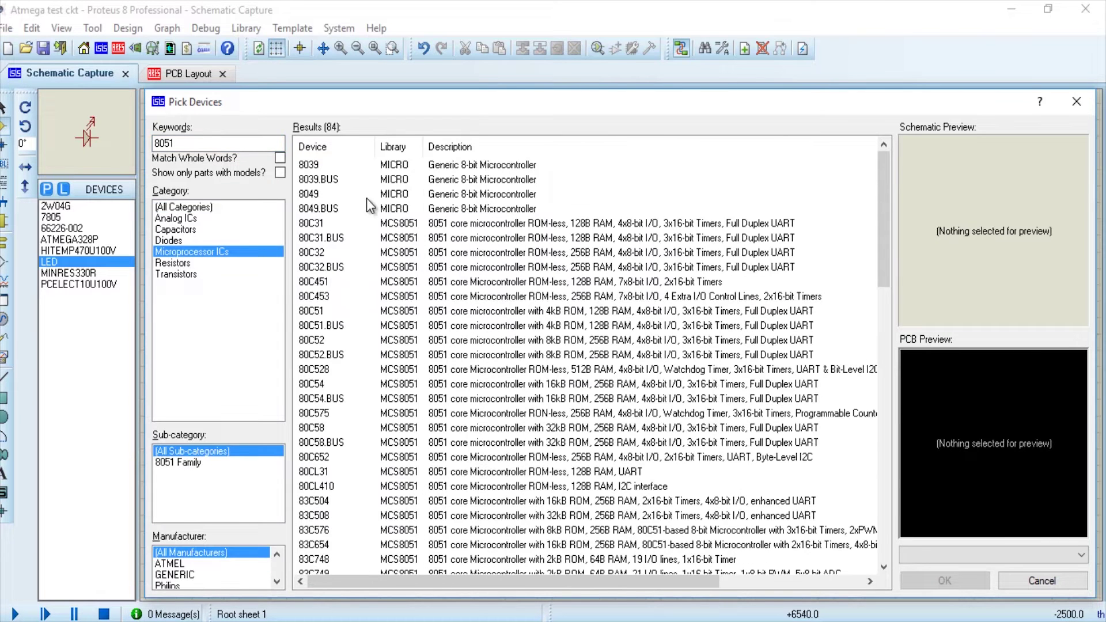
Compare the schematic and PCB previews of the 80C31, 8039, 83L51FA and 8039.BUS microcontrollers.
{"action": "left_click", "coordinate": [391, 224]}
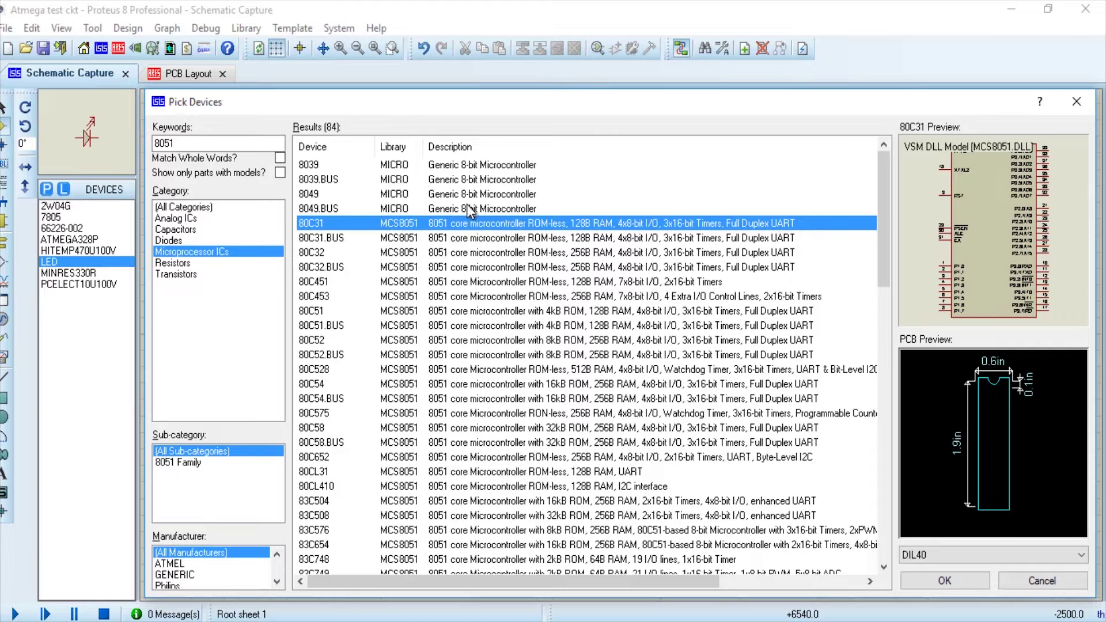
{"action": "left_click", "coordinate": [478, 168]}
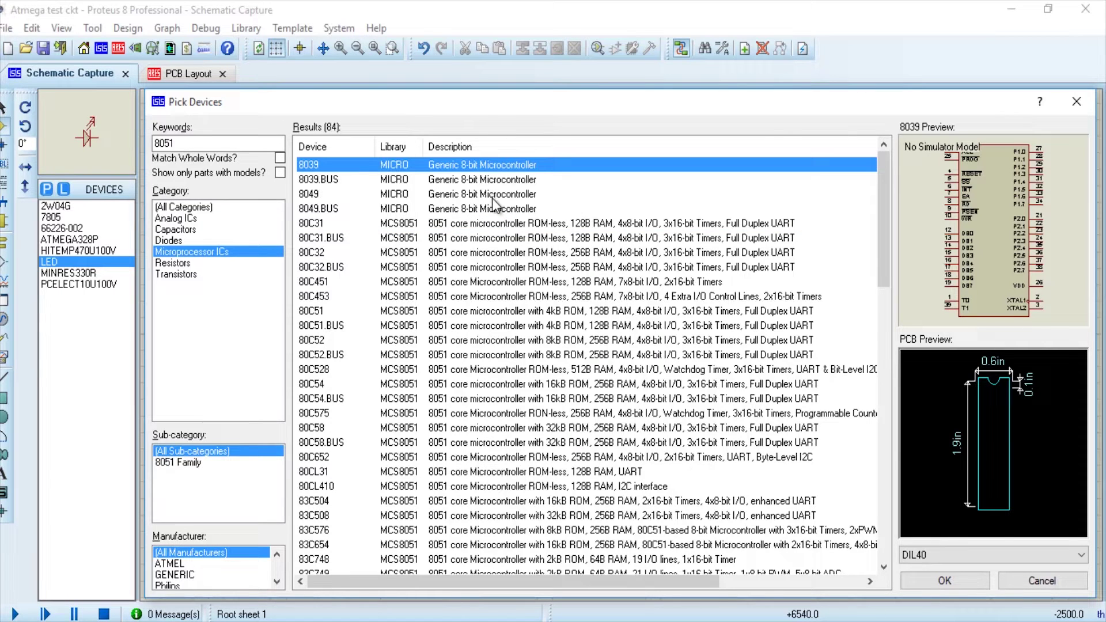
{"action": "scroll", "coordinate": [487, 356], "scroll_direction": "down", "scroll_amount": 5}
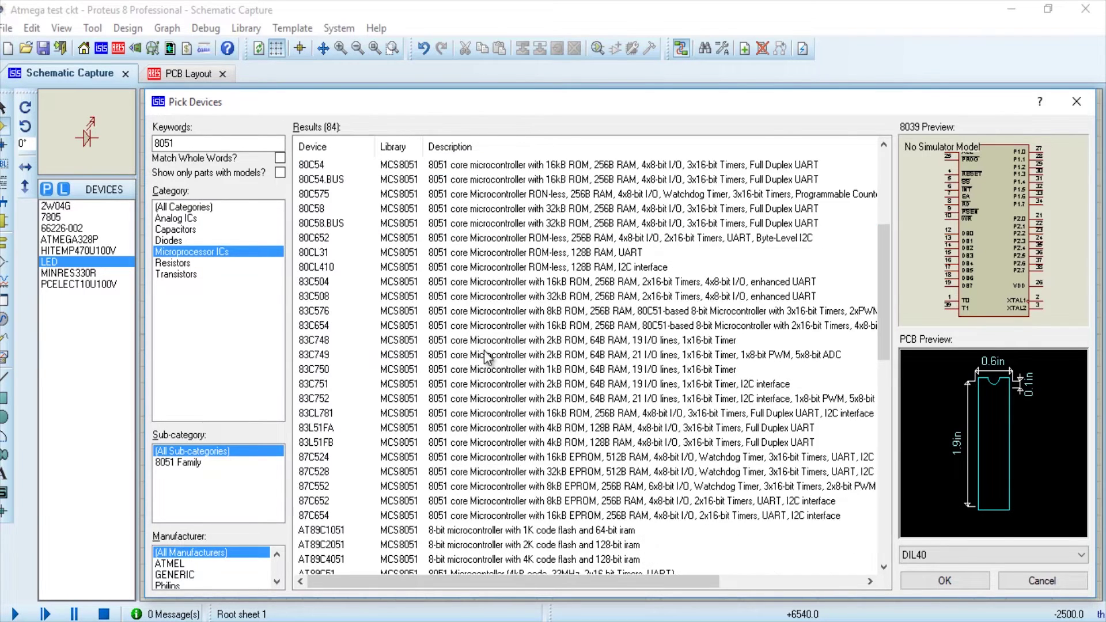
{"action": "scroll", "coordinate": [469, 357], "scroll_direction": "up", "scroll_amount": 5}
{"action": "scroll", "coordinate": [457, 397], "scroll_direction": "down", "scroll_amount": 5}
{"action": "left_click", "coordinate": [456, 429]}
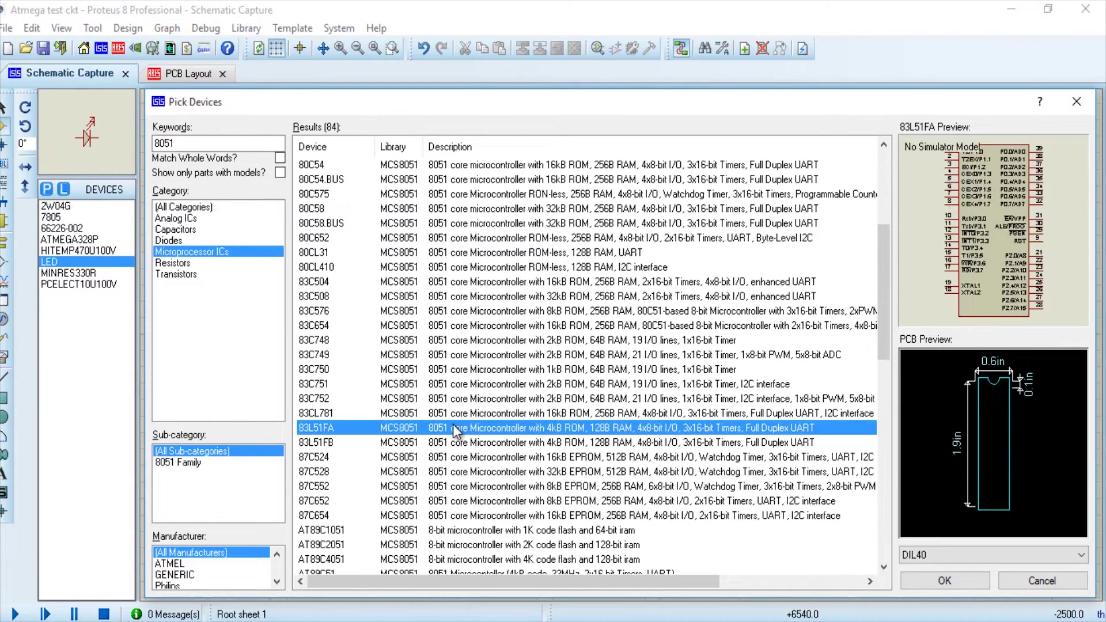
{"action": "scroll", "coordinate": [456, 430], "scroll_direction": "up", "scroll_amount": 5}
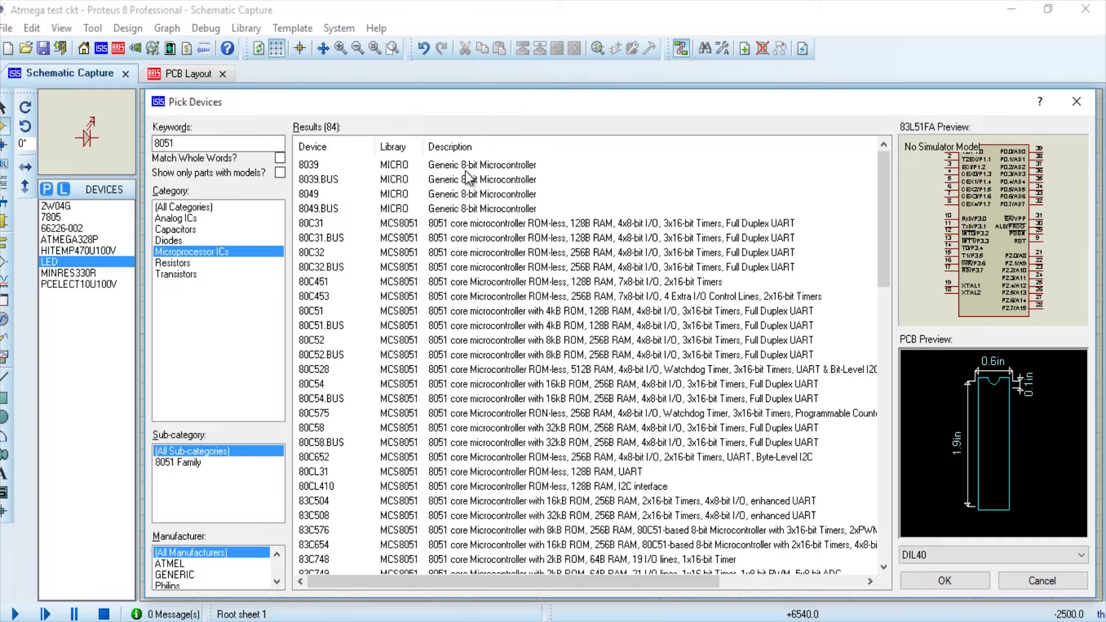
{"action": "left_click", "coordinate": [465, 171]}
{"action": "left_click", "coordinate": [467, 179]}
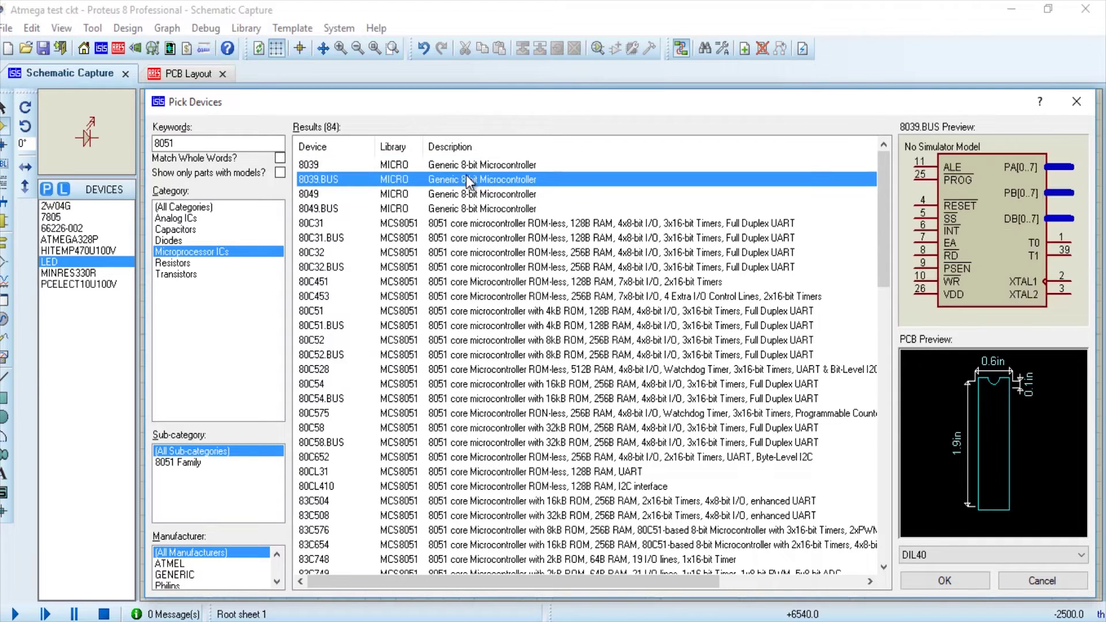
Pick the 80C31 microcontroller from the MCS8051 library and place it in the upper middle of the sheet.
{"action": "left_click", "coordinate": [464, 226]}
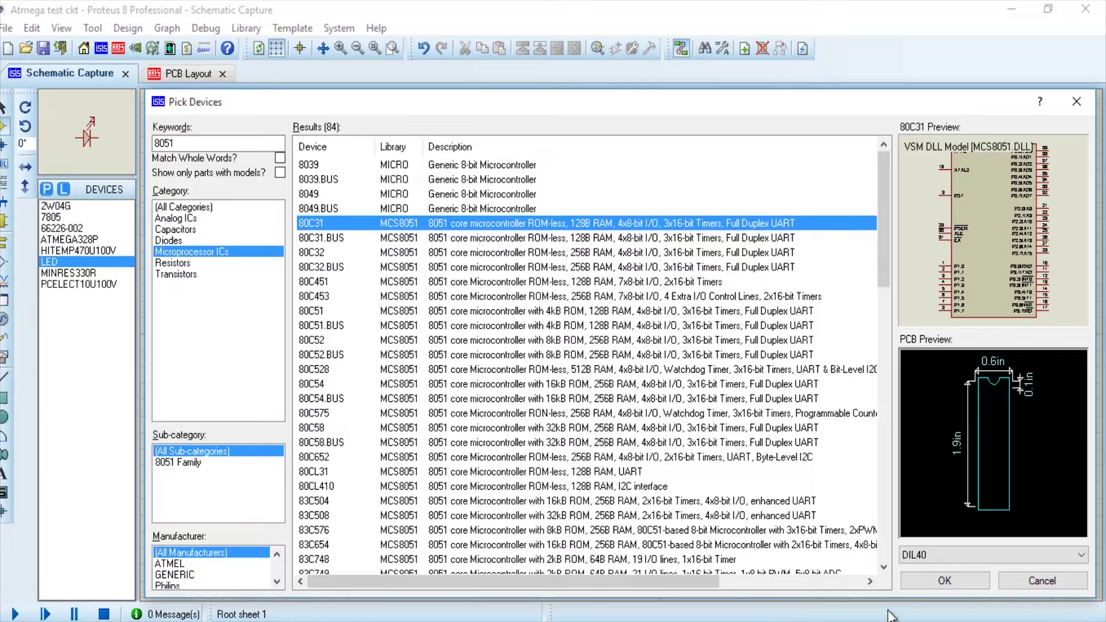
{"action": "left_click", "coordinate": [923, 578]}
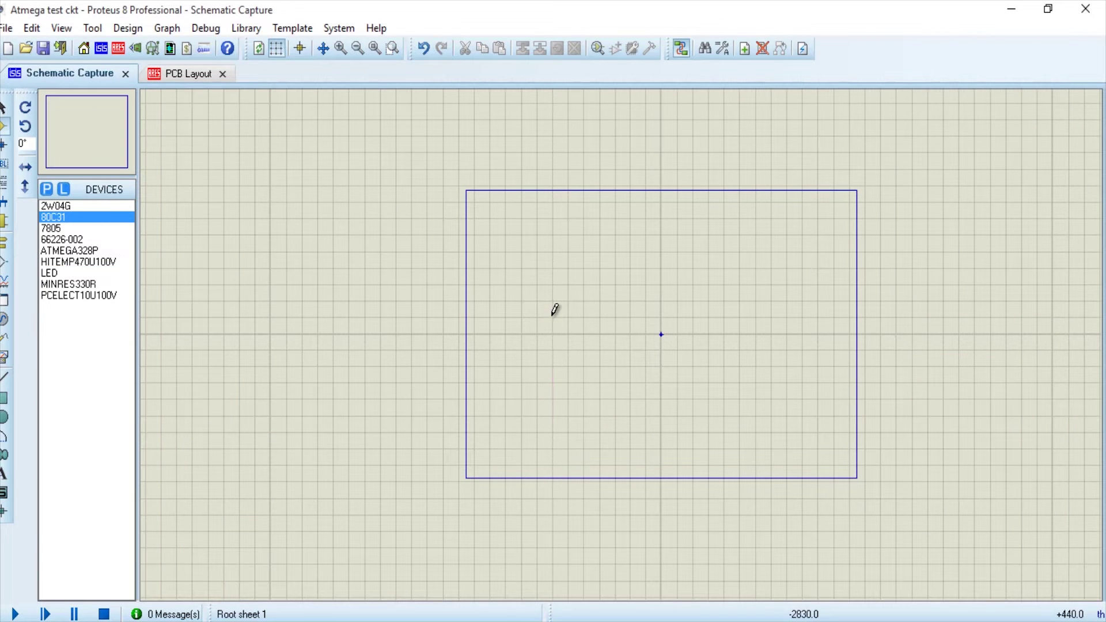
{"action": "scroll", "coordinate": [627, 322], "scroll_direction": "up", "scroll_amount": 3}
{"action": "scroll", "coordinate": [619, 308], "scroll_direction": "down", "scroll_amount": 2}
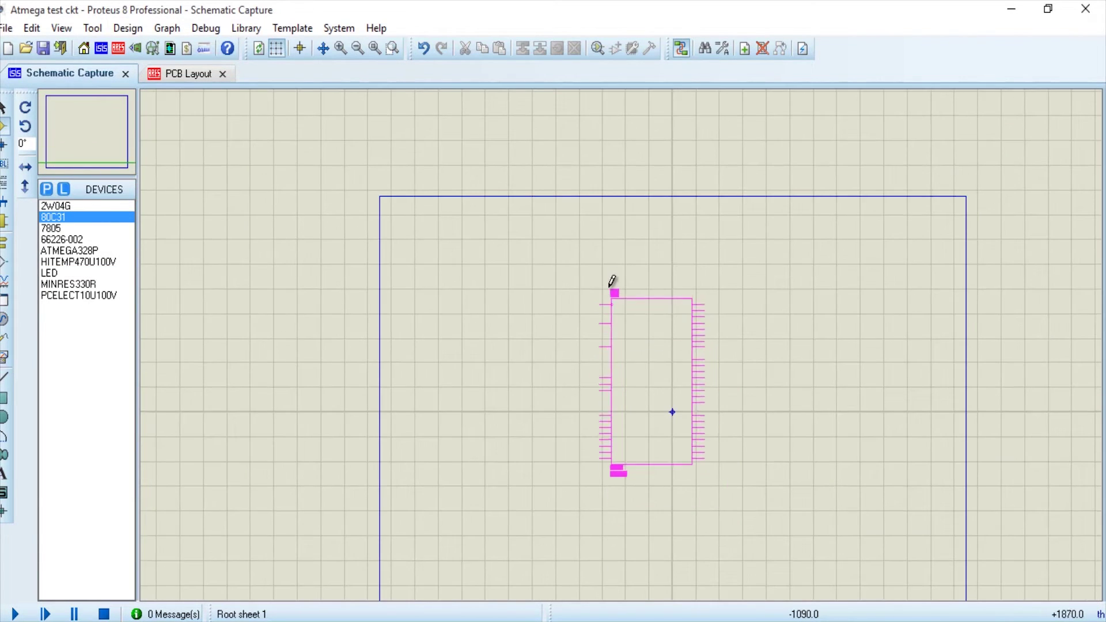
{"action": "left_click", "coordinate": [627, 285]}
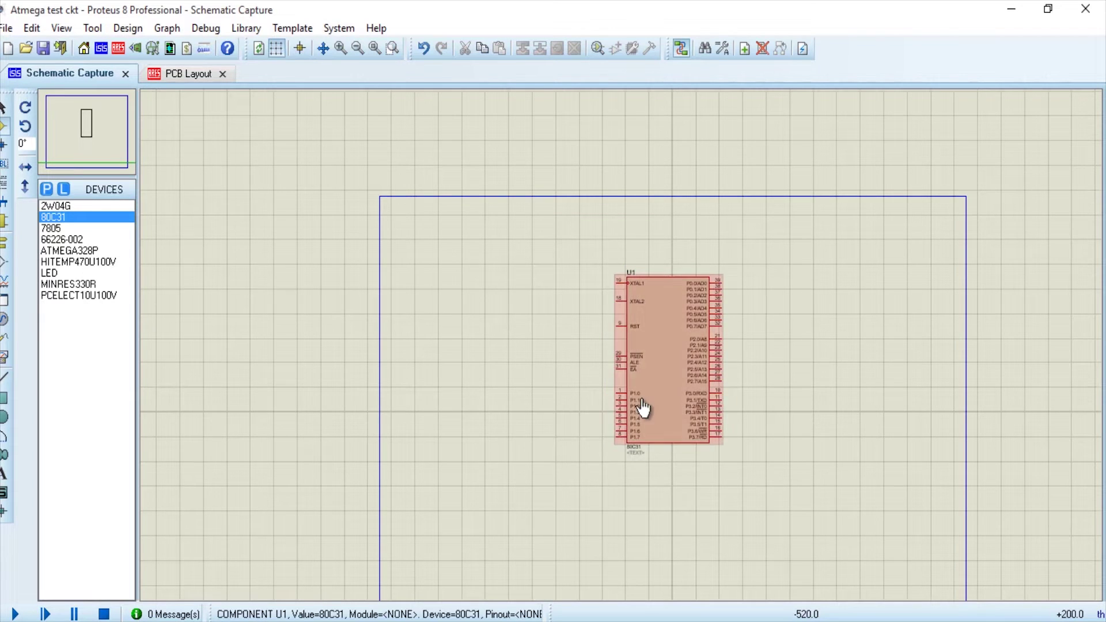
{"action": "scroll", "coordinate": [642, 408], "scroll_direction": "up", "scroll_amount": 1}
{"action": "scroll", "coordinate": [639, 352], "scroll_direction": "up", "scroll_amount": 1}
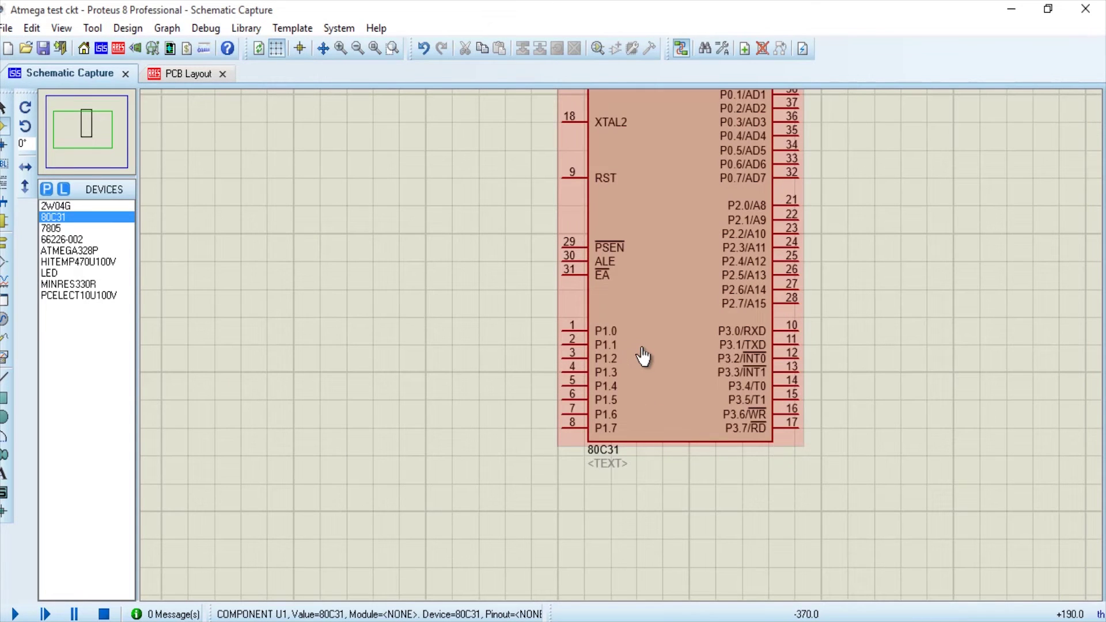
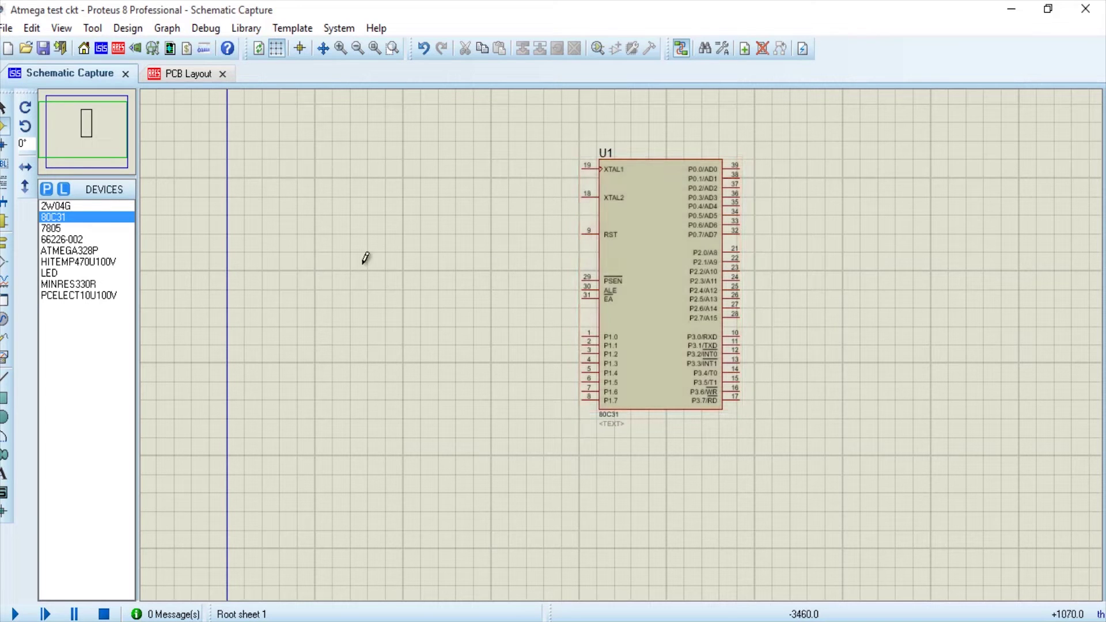
Move the 80C31 microcontroller down to the middle of the sheet and deselect it.
{"action": "scroll", "coordinate": [409, 280], "scroll_direction": "down", "scroll_amount": 3}
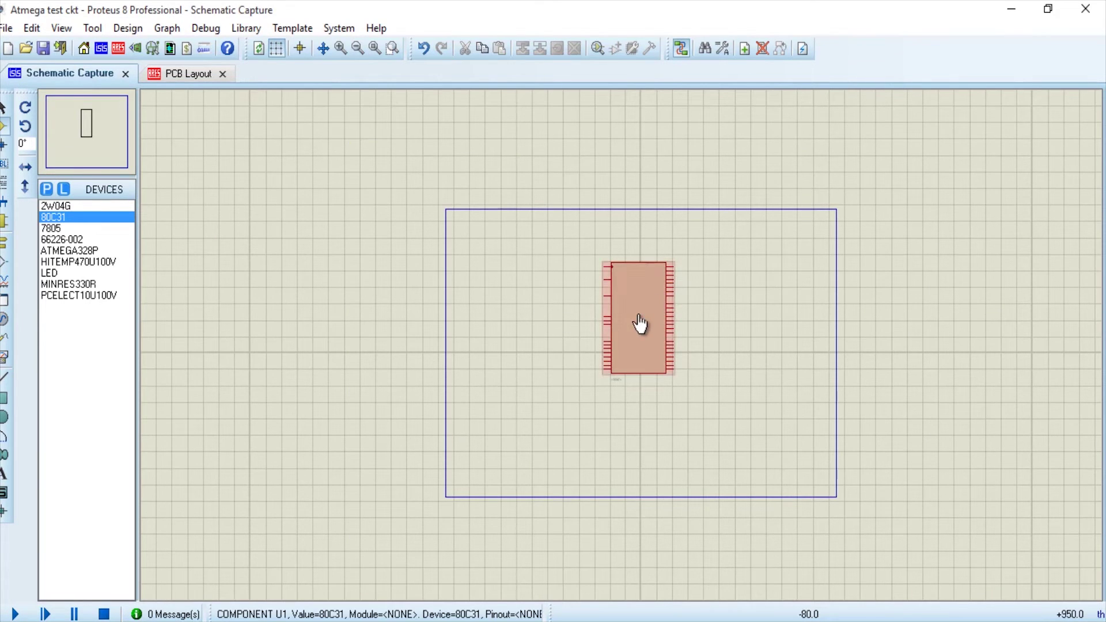
{"action": "left_click_drag", "start_coordinate": [639, 325], "coordinate": [640, 388]}
{"action": "scroll", "coordinate": [698, 367], "scroll_direction": "up", "scroll_amount": 2}
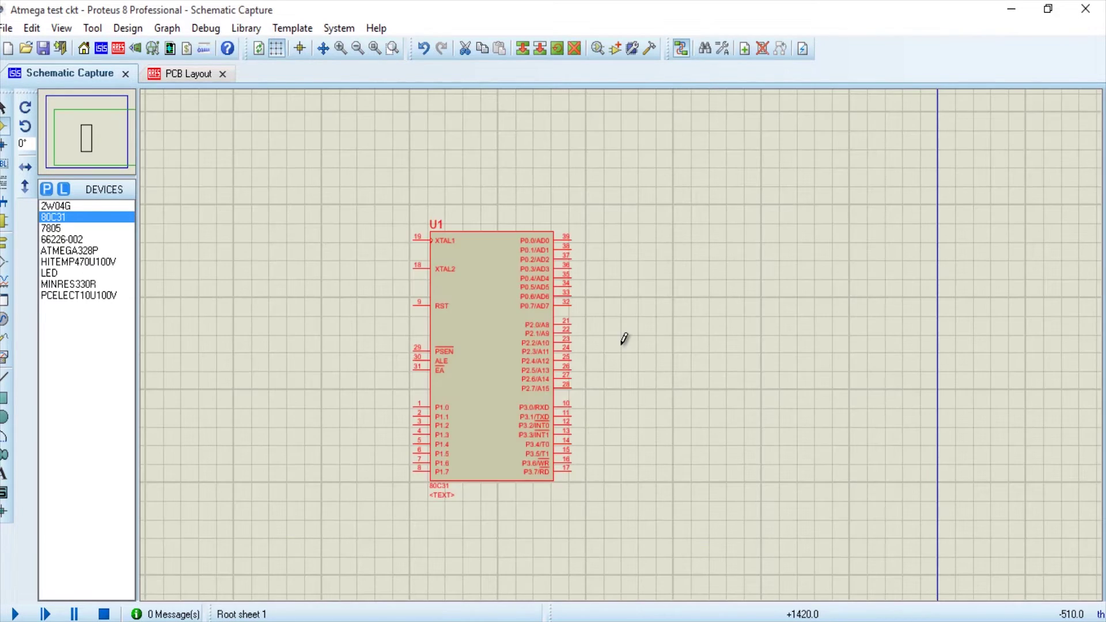
{"action": "left_click", "coordinate": [623, 338]}
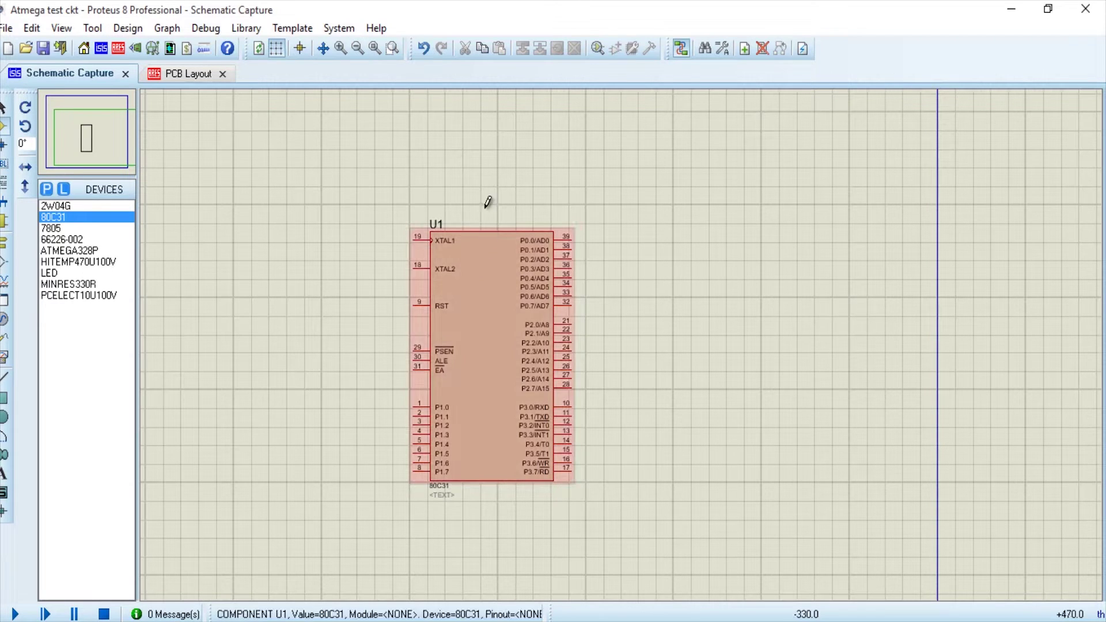
Search the component libraries for 2 pin, pick the USERDVC connector 66226-002 and update its existing instances to the library version.
{"action": "right_click", "coordinate": [229, 140]}
{"action": "mouse_move", "coordinate": [349, 149]}
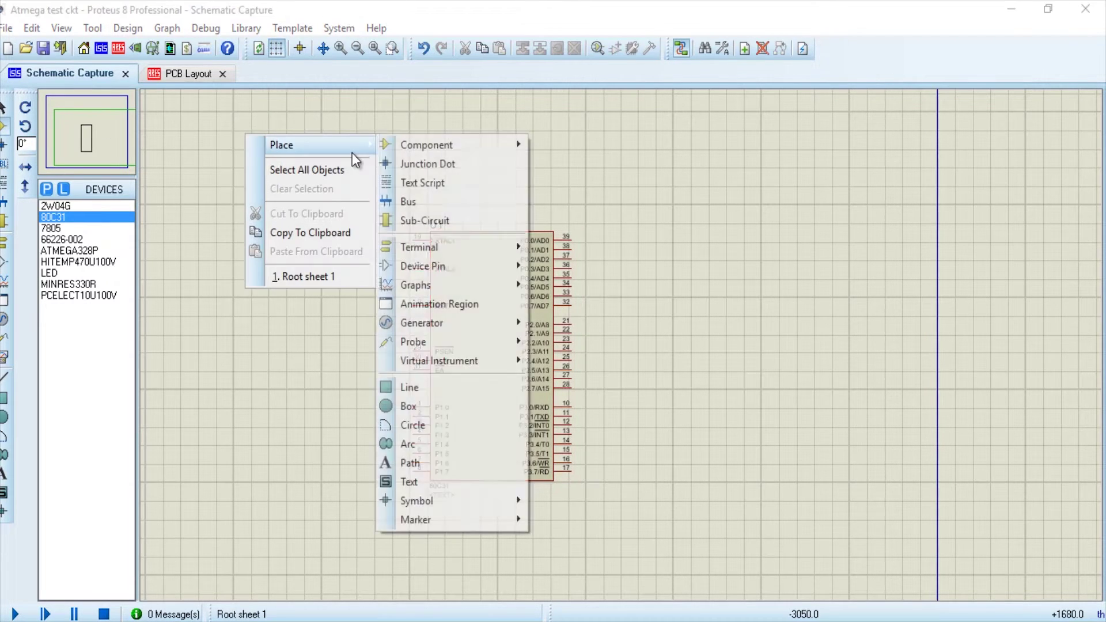
{"action": "mouse_move", "coordinate": [453, 145]}
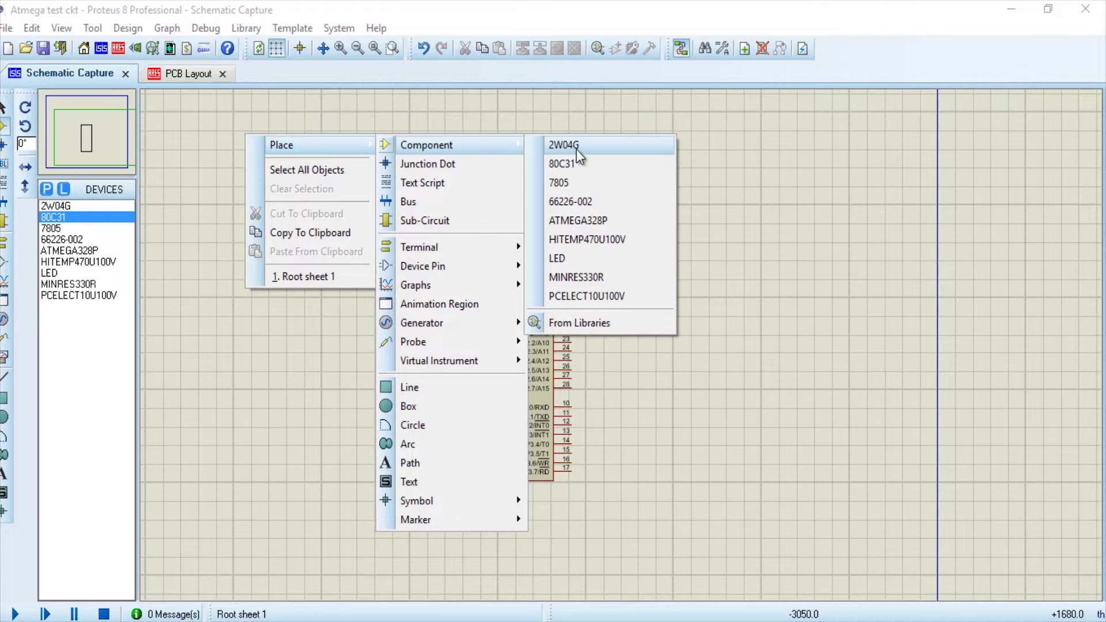
{"action": "left_click", "coordinate": [606, 324]}
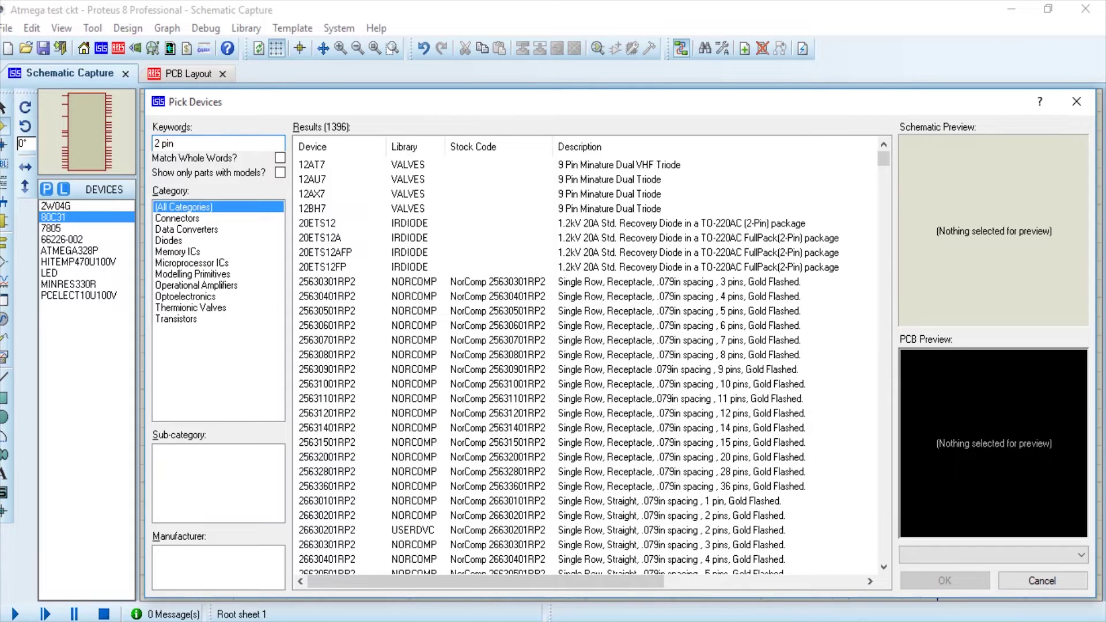
{"action": "scroll", "coordinate": [590, 314], "scroll_direction": "down", "scroll_amount": 15}
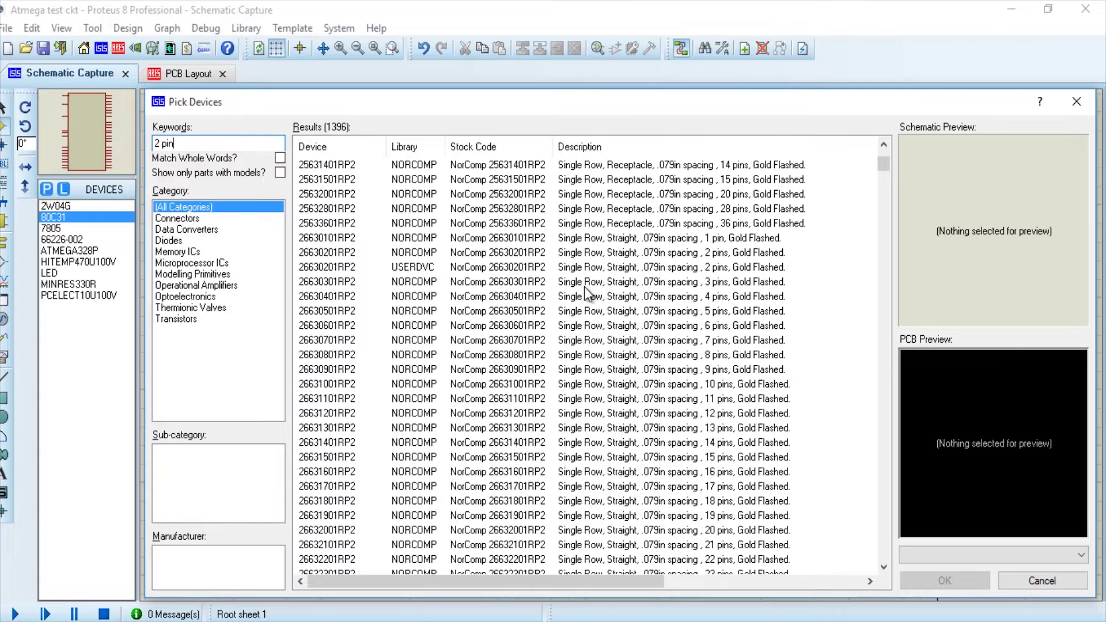
{"action": "scroll", "coordinate": [590, 314], "scroll_direction": "down", "scroll_amount": 20}
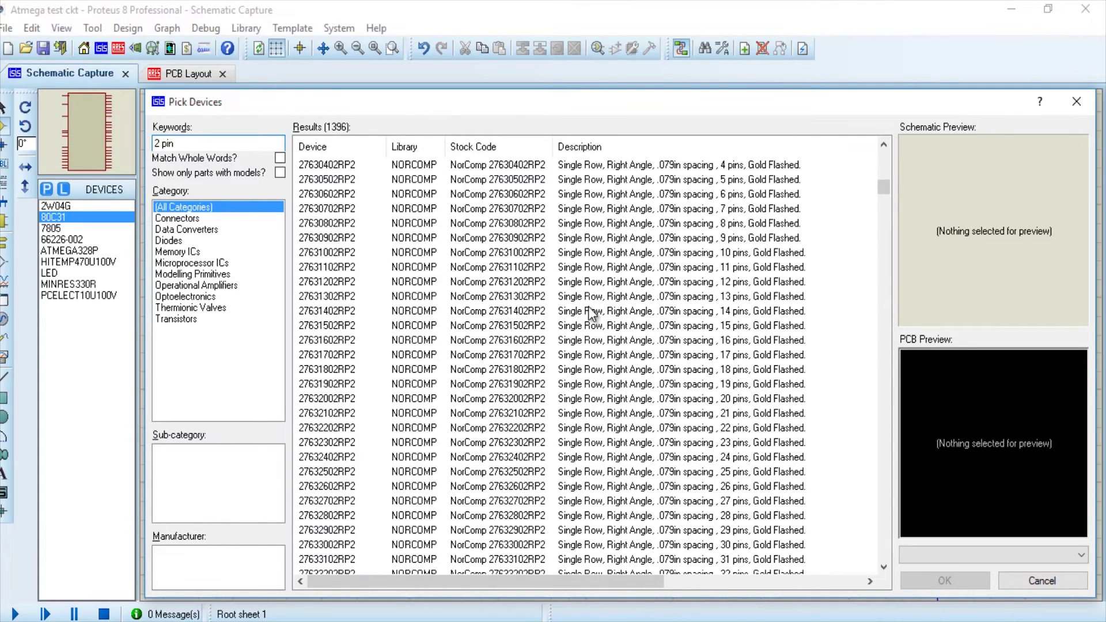
{"action": "scroll", "coordinate": [590, 313], "scroll_direction": "down", "scroll_amount": 5}
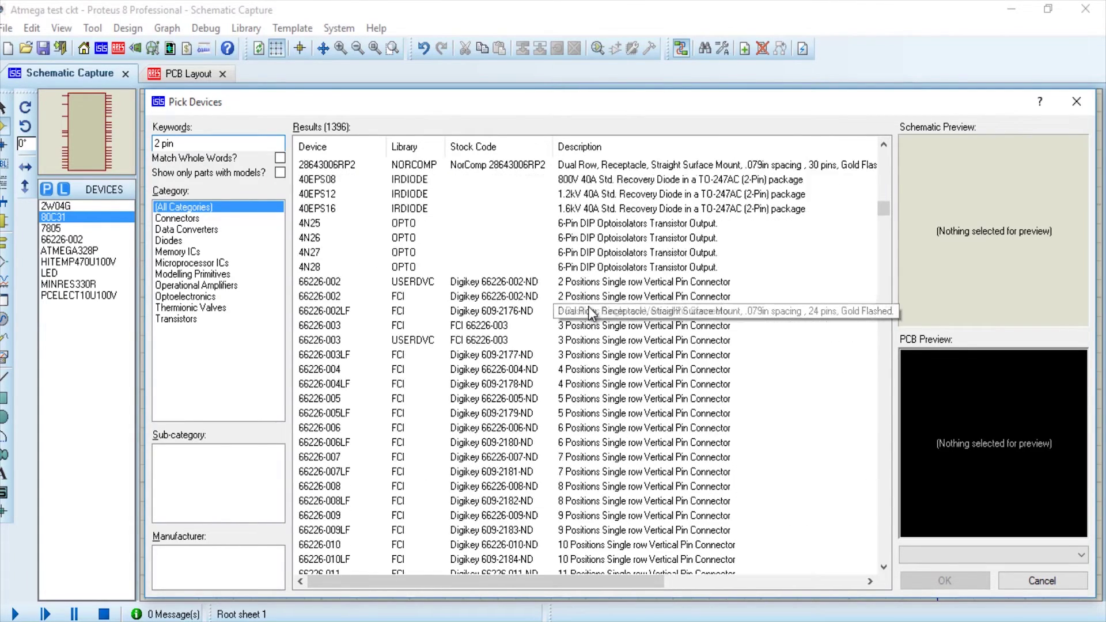
{"action": "left_click", "coordinate": [542, 237]}
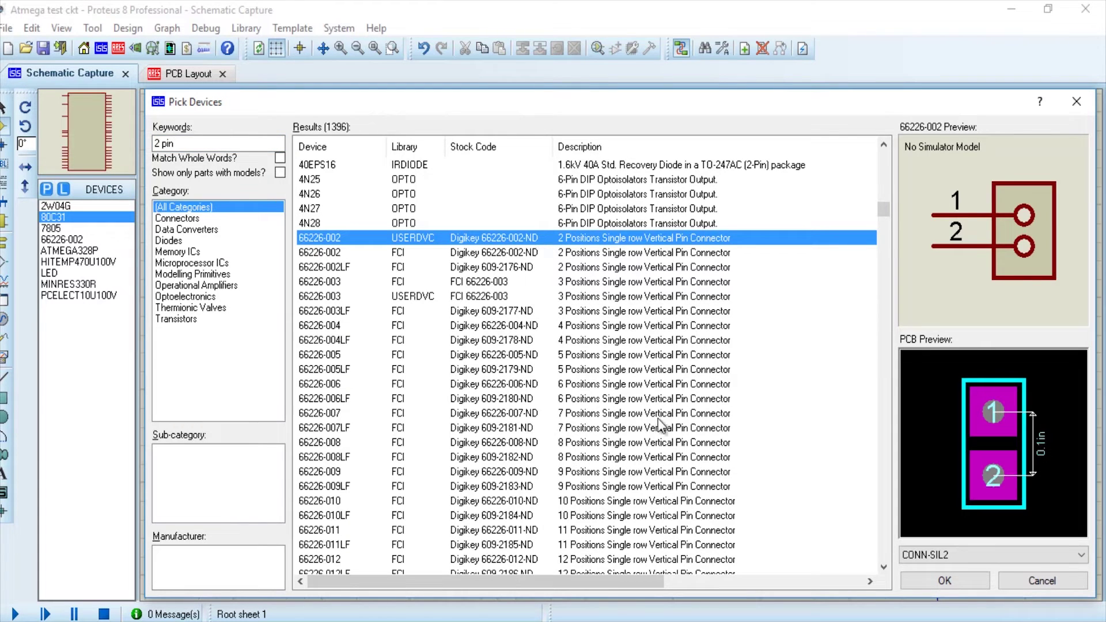
{"action": "left_click", "coordinate": [914, 577]}
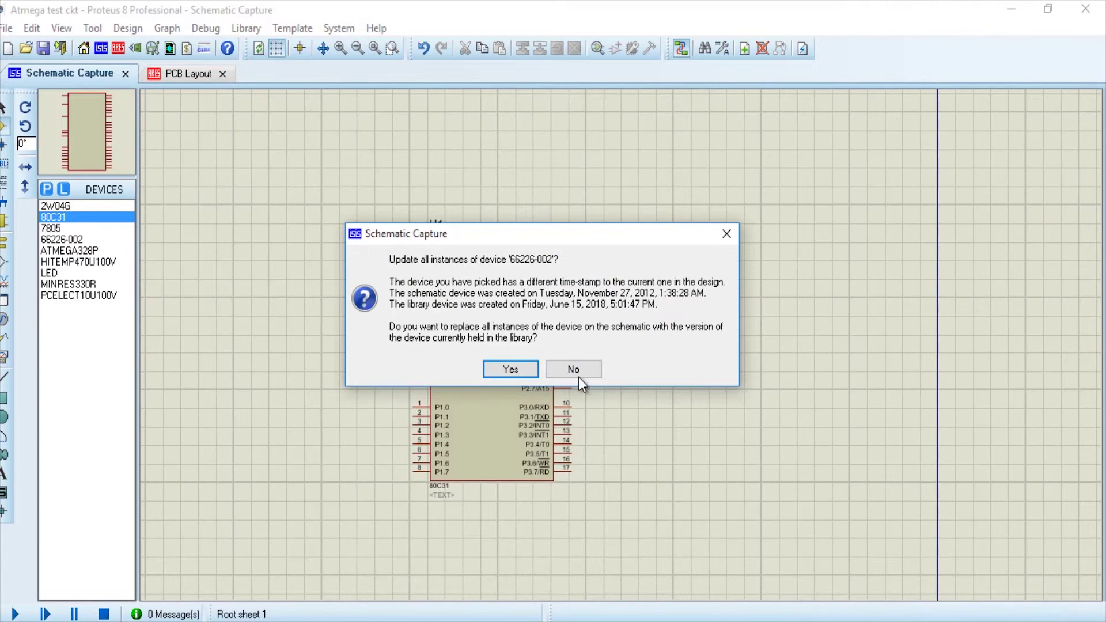
{"action": "left_click", "coordinate": [525, 369]}
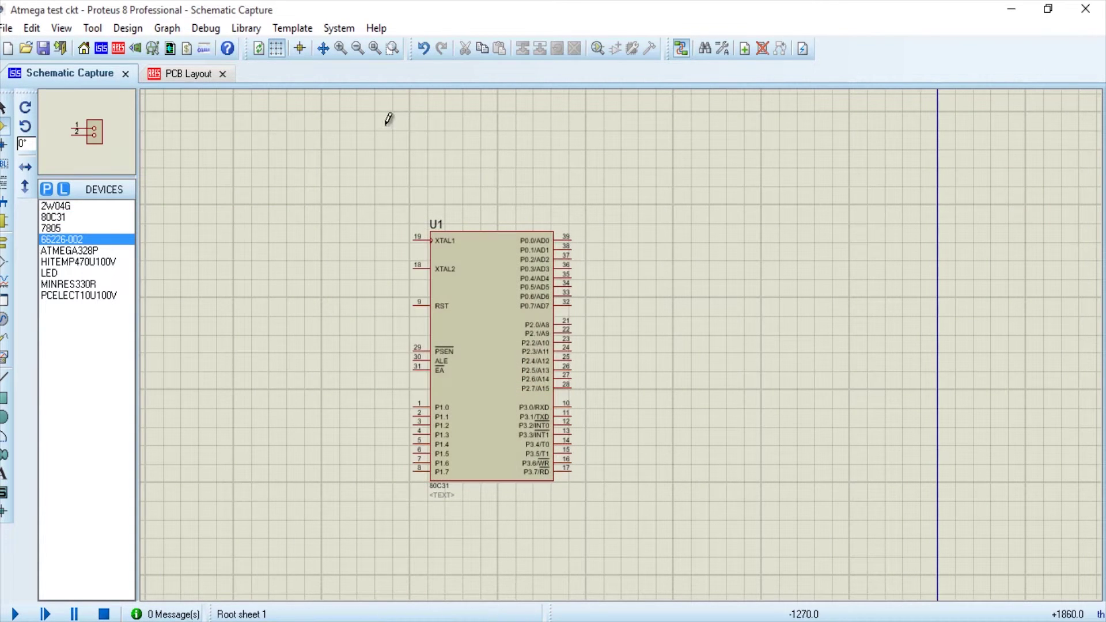
Place the 66226-002 connector rotated 180° near the sheet's upper-left corner, with its pins facing the microcontroller side.
{"action": "left_click", "coordinate": [360, 130]}
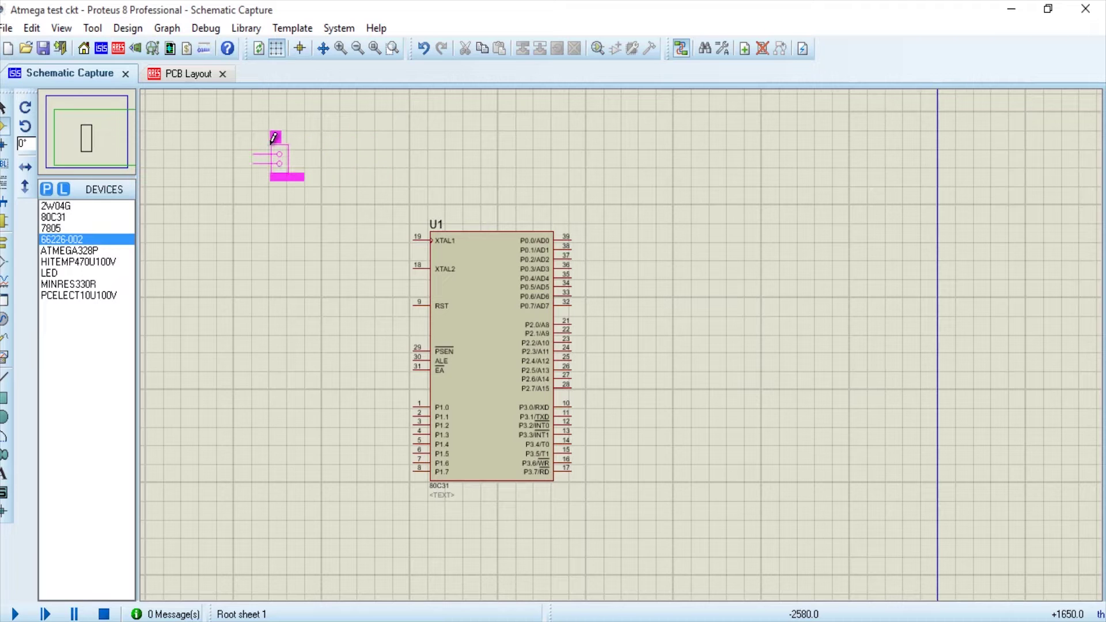
{"action": "key", "text": "KP_Add"}
{"action": "key", "text": "KP_Add"}
{"action": "left_click", "coordinate": [240, 109]}
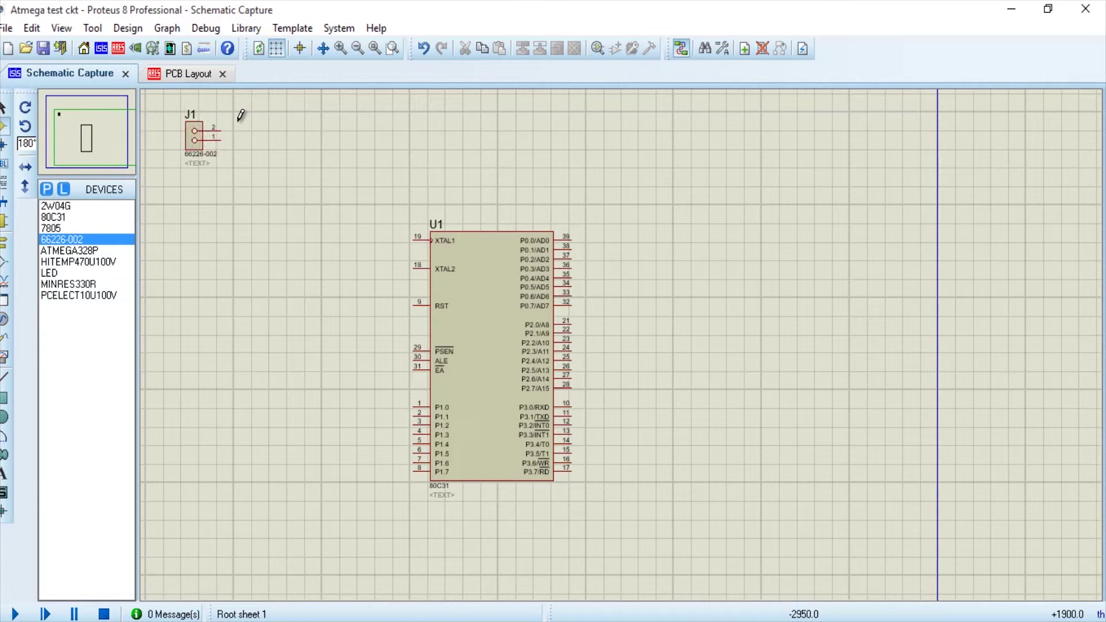
Search the component libraries for bridge and pick the 2W04G single-phase 400V, 2A bridge rectifier.
{"action": "right_click", "coordinate": [343, 148]}
{"action": "mouse_move", "coordinate": [378, 157]}
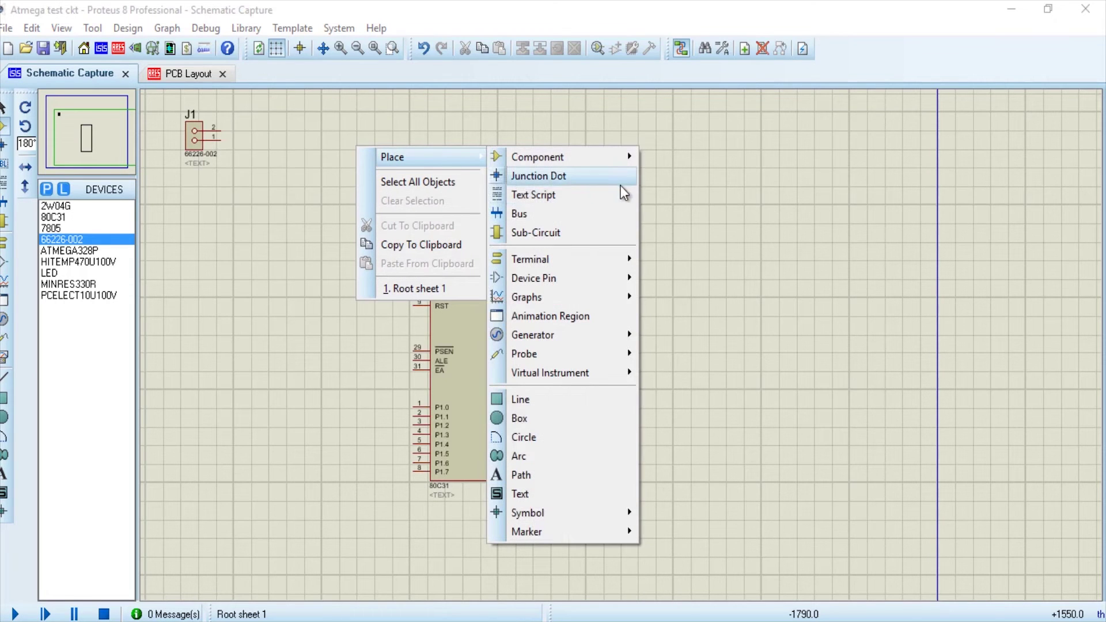
{"action": "mouse_move", "coordinate": [613, 155]}
{"action": "left_click", "coordinate": [727, 333]}
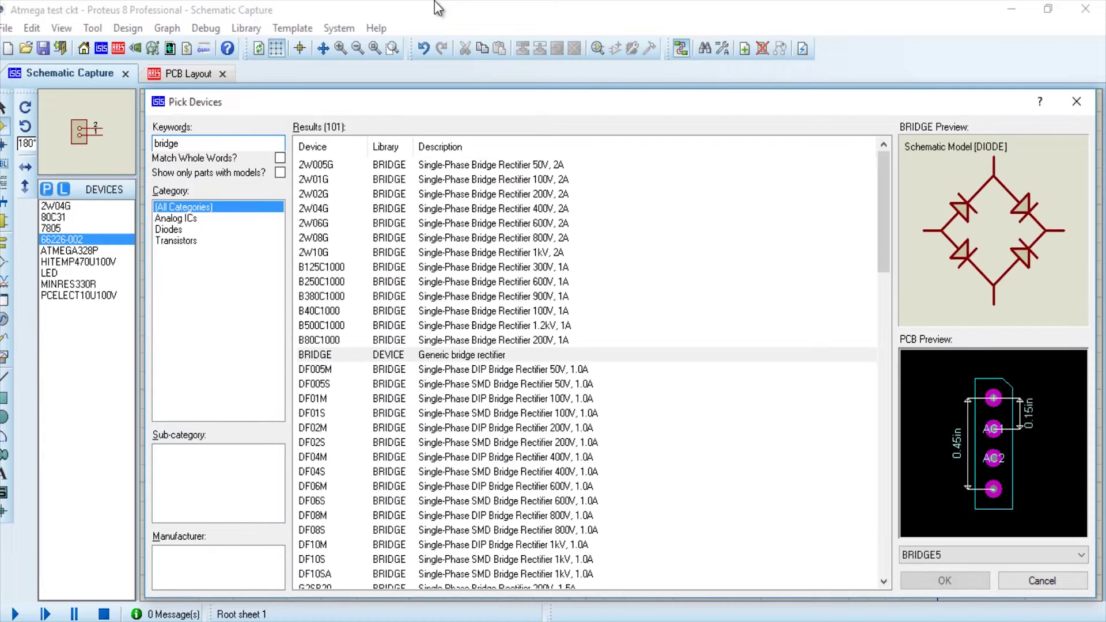
{"action": "left_click", "coordinate": [326, 207]}
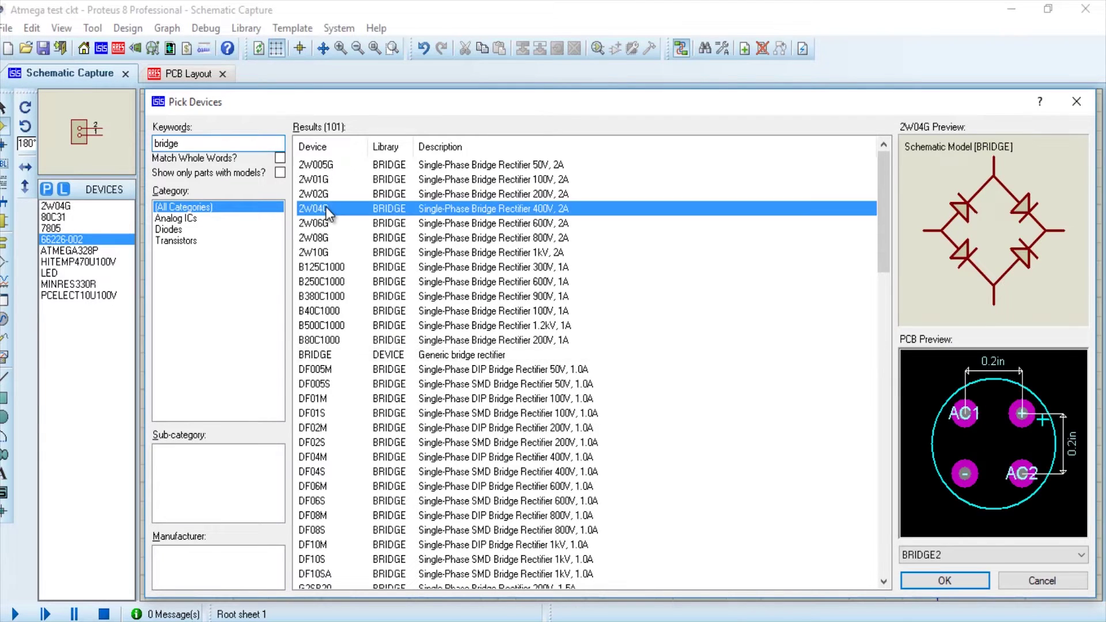
{"action": "left_click", "coordinate": [944, 580]}
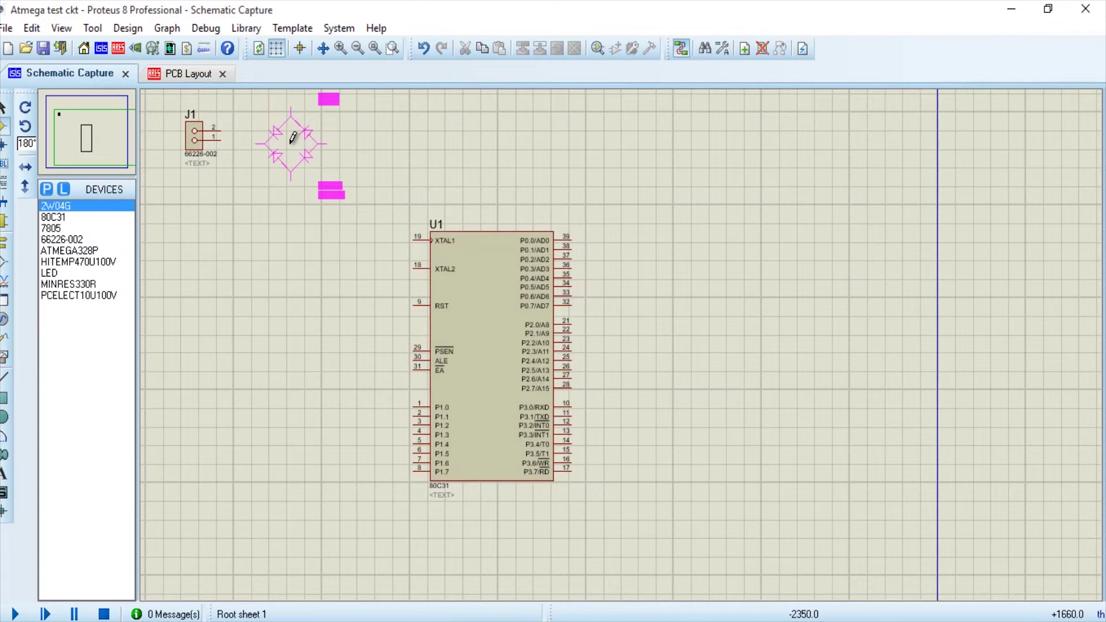
Rotate the 2W04G bridge rectifier to 0° and place it beside the two-pin connector, above the microcontroller.
{"action": "key", "text": "KP_Add"}
{"action": "key", "text": "KP_Add"}
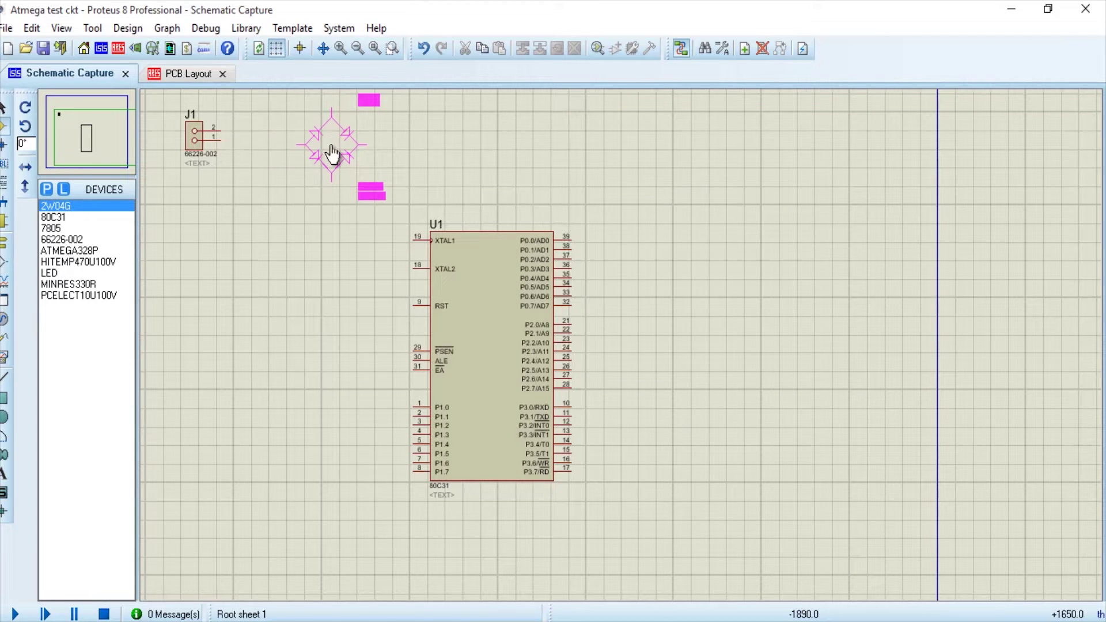
{"action": "left_click", "coordinate": [333, 140]}
Search the component libraries for 470u and filter the results to Capacitors.
{"action": "right_click", "coordinate": [447, 135]}
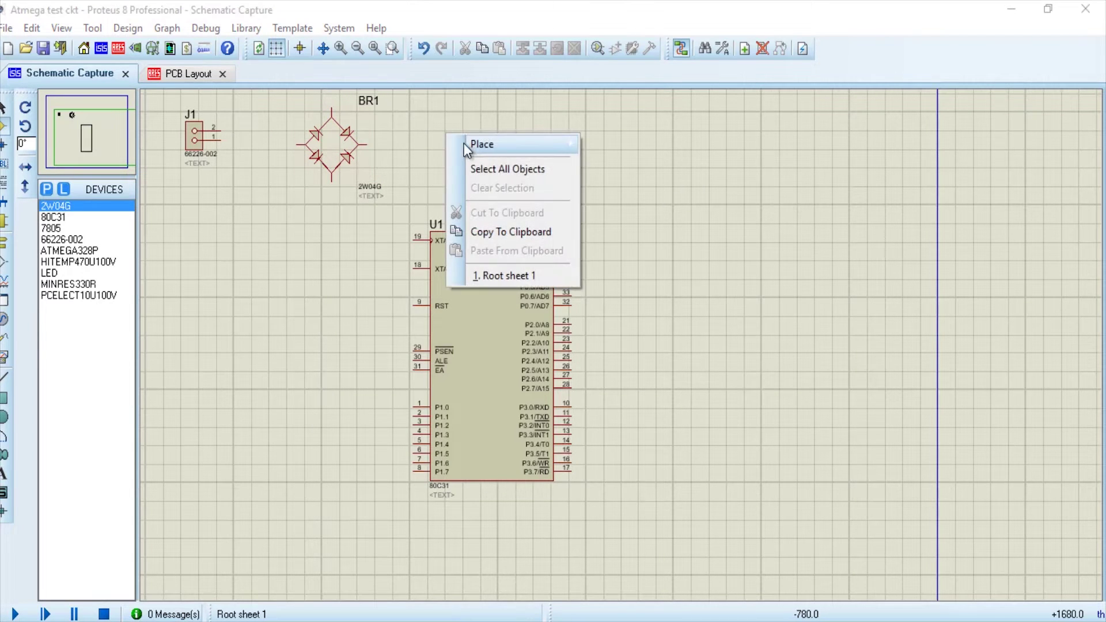
{"action": "mouse_move", "coordinate": [472, 147]}
{"action": "mouse_move", "coordinate": [687, 150]}
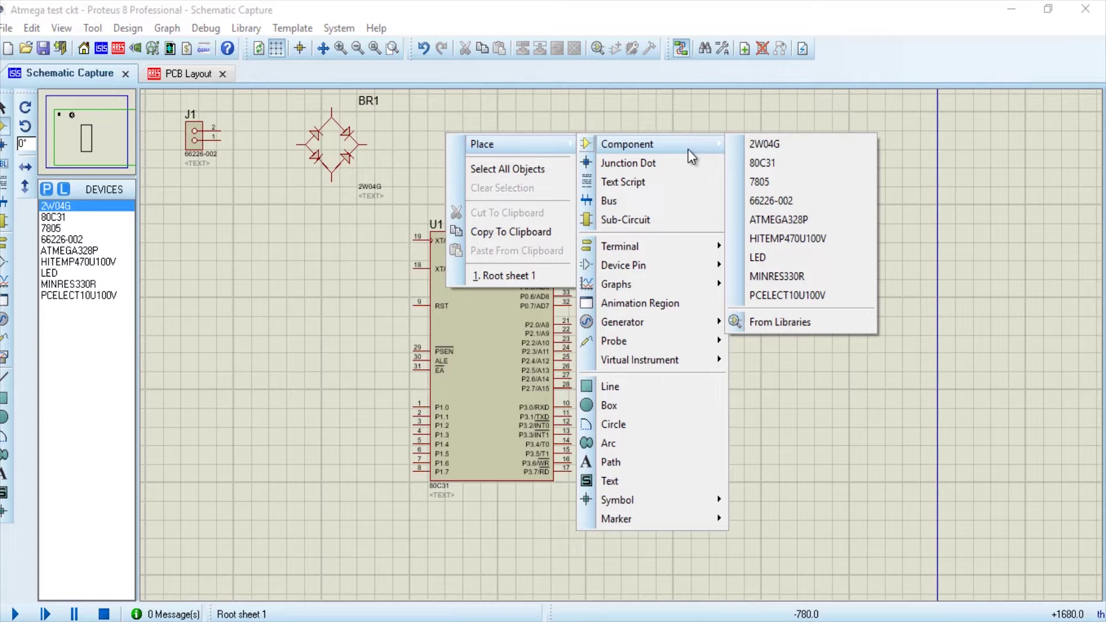
{"action": "left_click", "coordinate": [789, 318]}
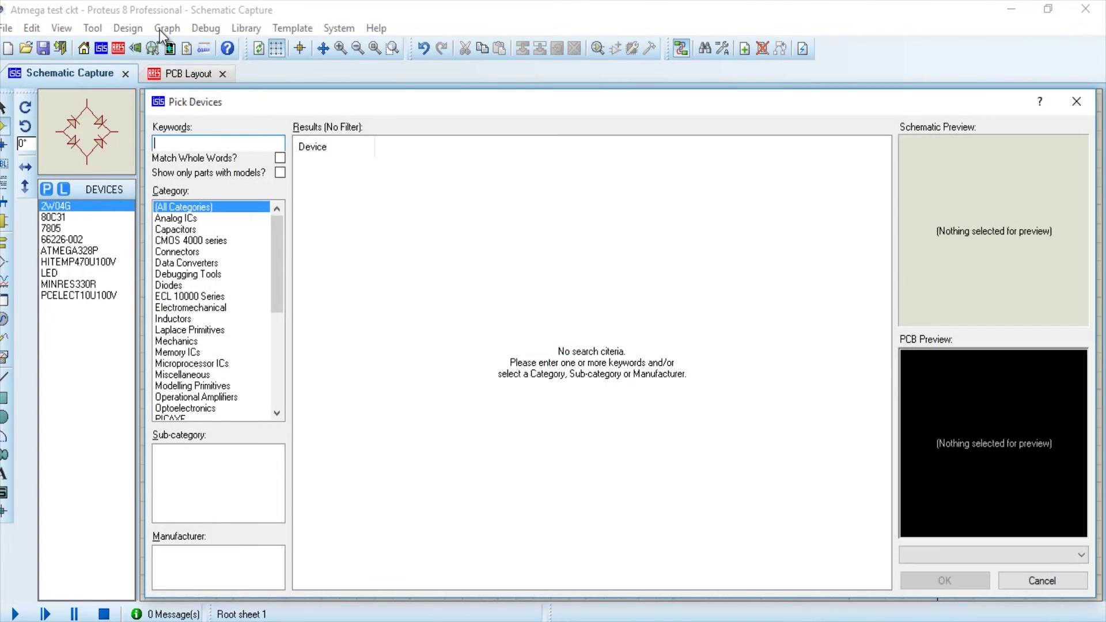
{"action": "type", "text": "470u"}
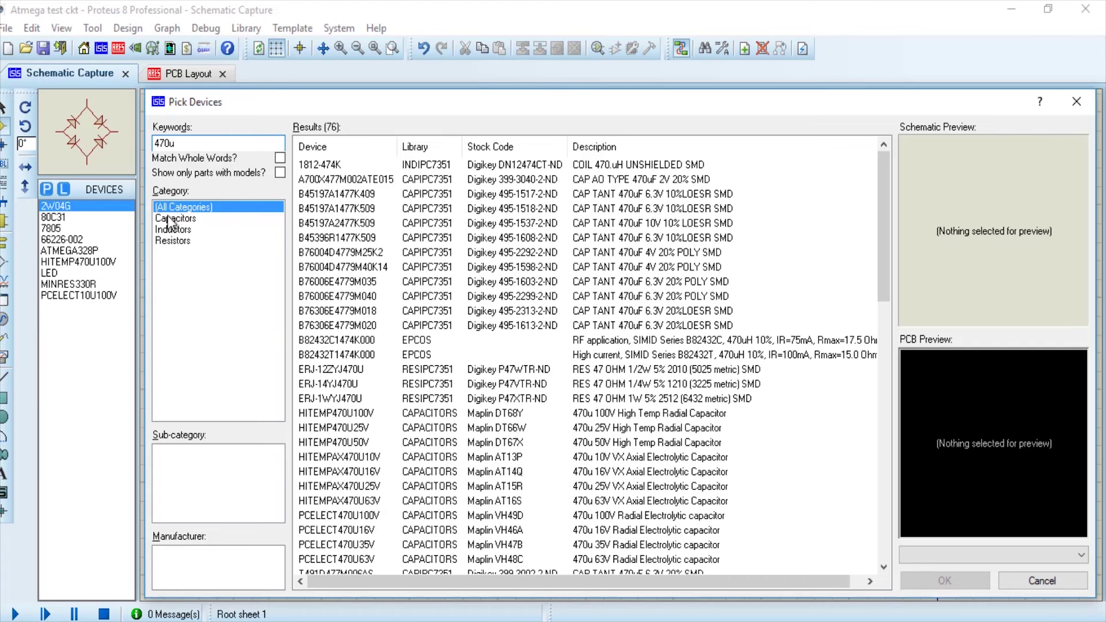
{"action": "left_click", "coordinate": [163, 218]}
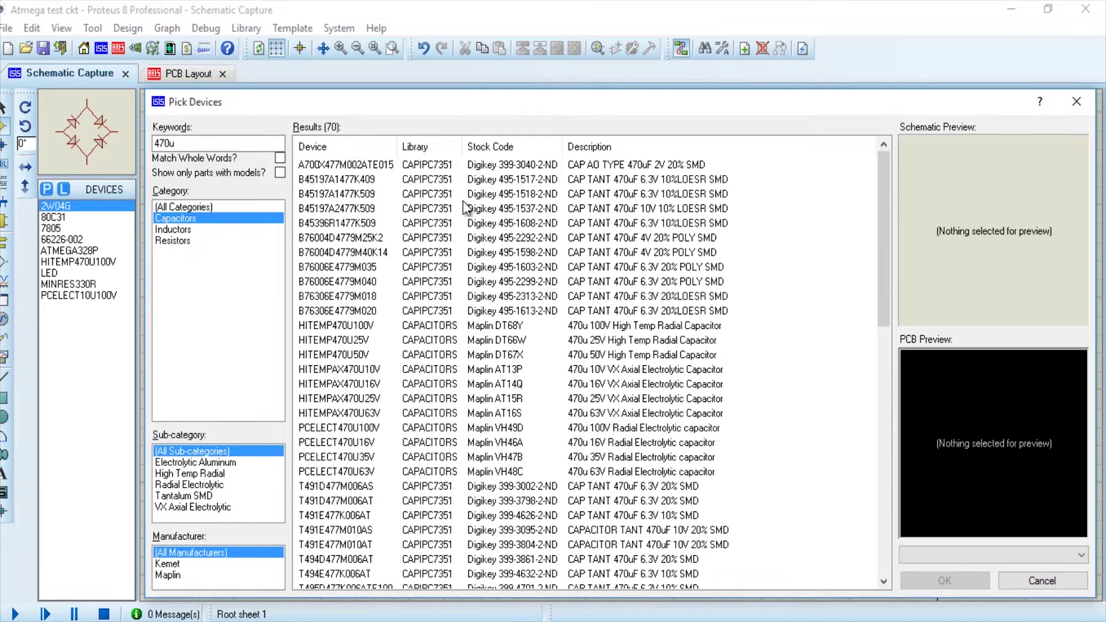
Pick the PCELECT470U100V radial electrolytic capacitor and place it upright, rotated to 270°, beside the bridge rectifier.
{"action": "scroll", "coordinate": [501, 322], "scroll_direction": "down", "scroll_amount": 3}
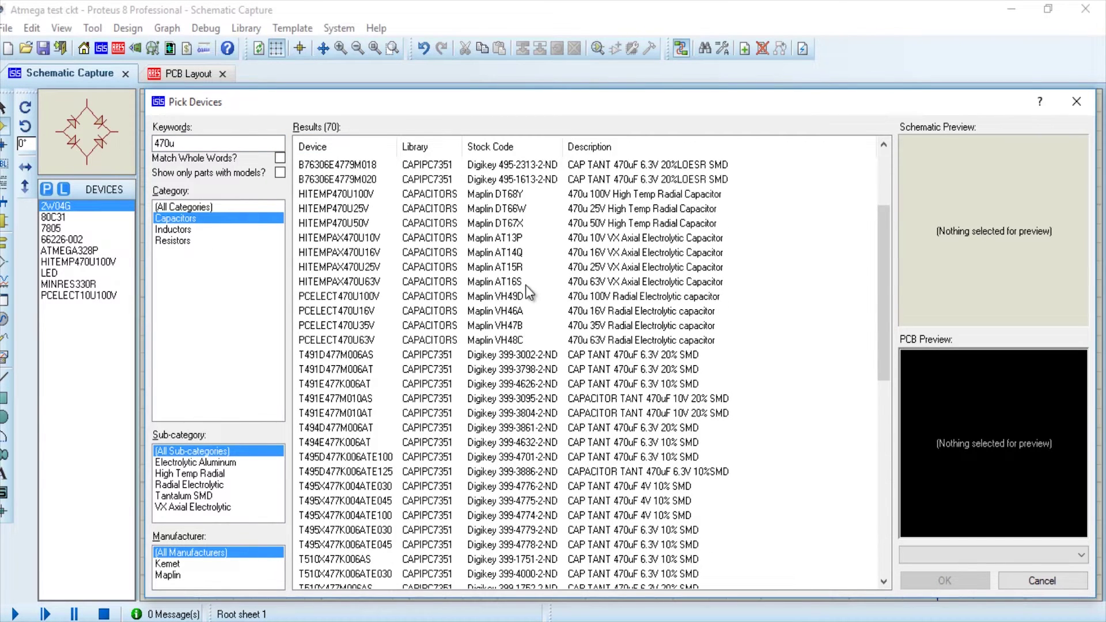
{"action": "left_click", "coordinate": [532, 255]}
{"action": "left_click", "coordinate": [523, 296]}
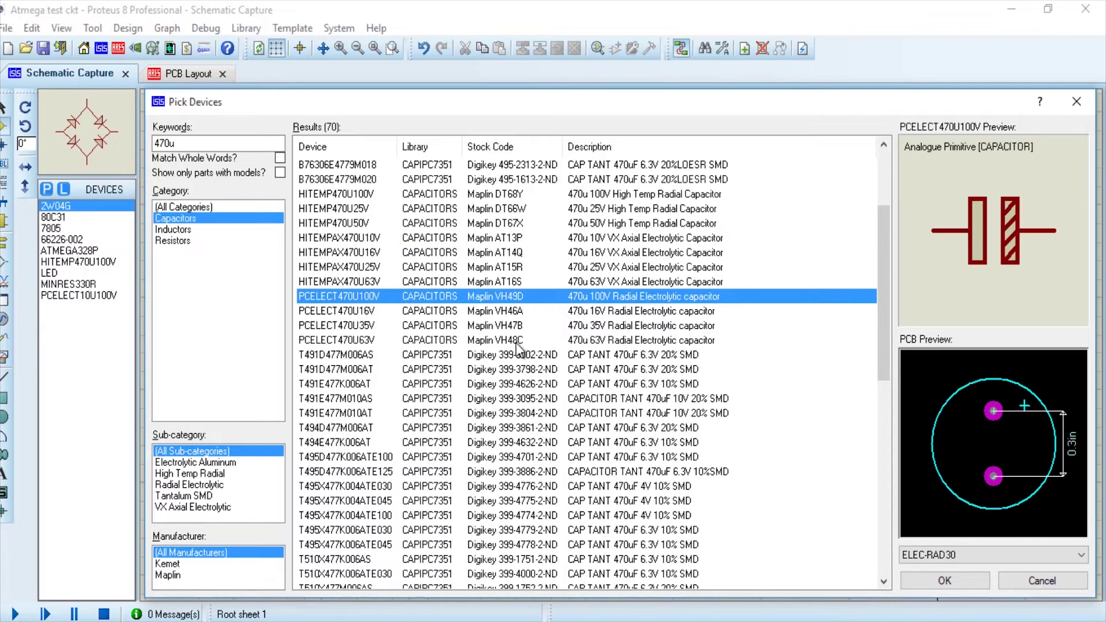
{"action": "left_click", "coordinate": [905, 574]}
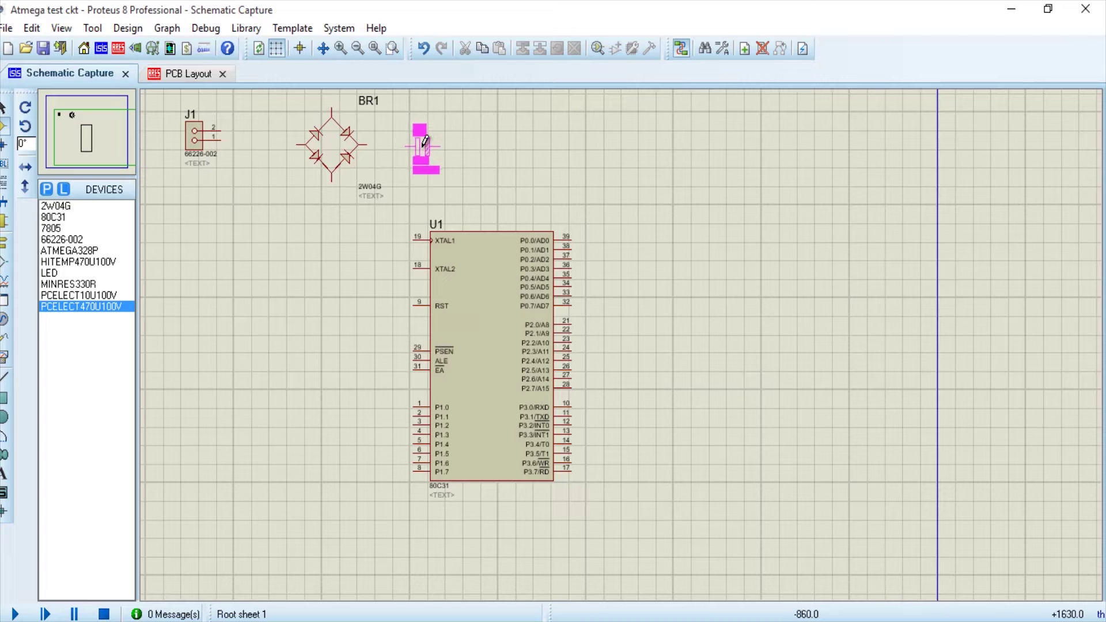
{"action": "key", "text": "KP_Subtract"}
{"action": "left_click", "coordinate": [429, 151]}
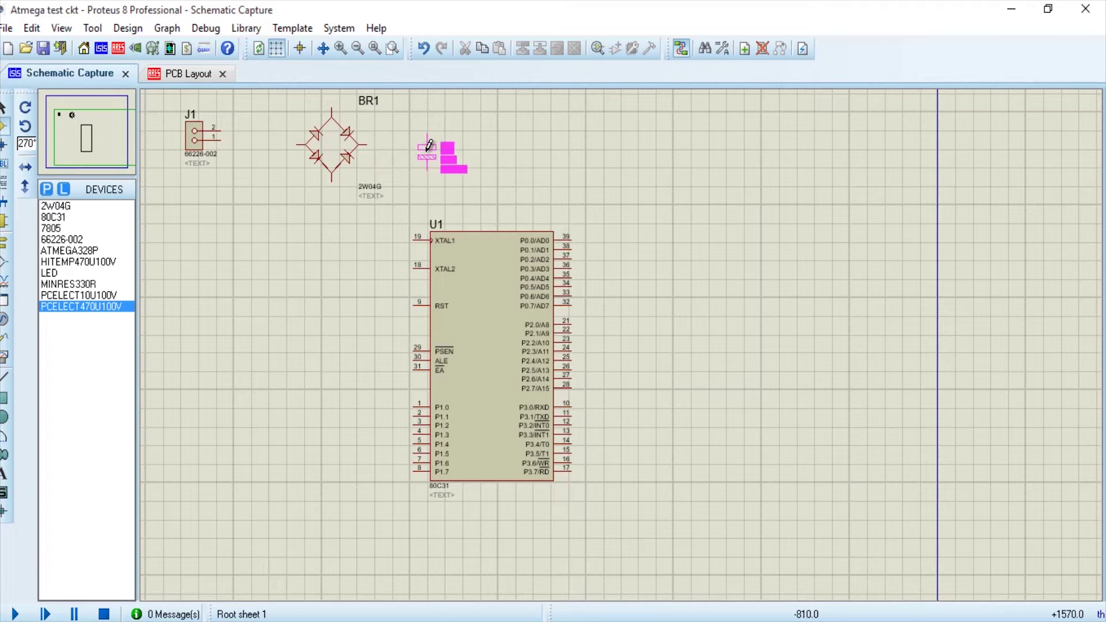
Search the component libraries for 7805, pick the voltage regulator and place it at 0° beside the 470u capacitor.
{"action": "right_click", "coordinate": [602, 160]}
{"action": "mouse_move", "coordinate": [668, 169]}
{"action": "left_click", "coordinate": [831, 172]}
{"action": "type", "text": "7805"}
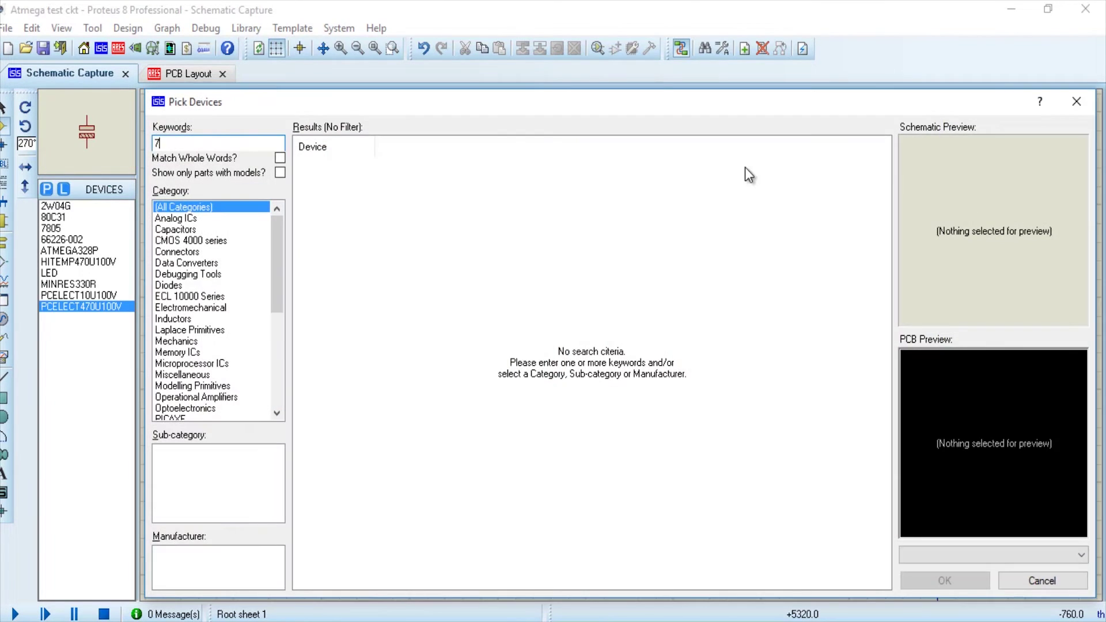
{"action": "left_click", "coordinate": [330, 164]}
{"action": "left_click", "coordinate": [945, 579]}
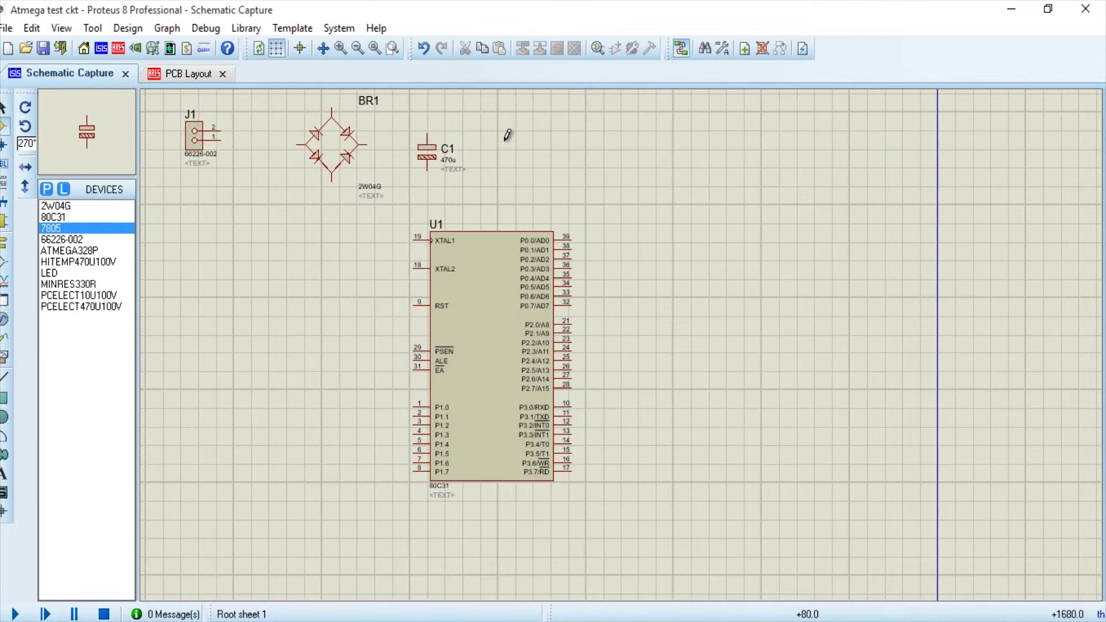
{"action": "key", "text": "KP_Subtract"}
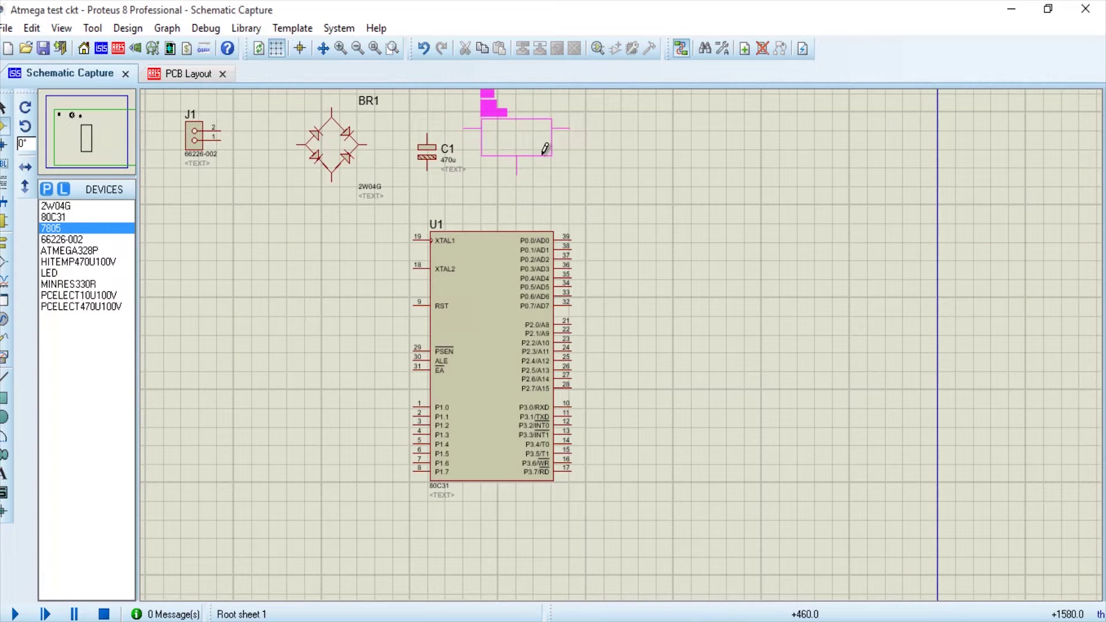
{"action": "left_click", "coordinate": [572, 143]}
Search the component libraries for 10u and preview some of the matching devices.
{"action": "right_click", "coordinate": [672, 172]}
{"action": "mouse_move", "coordinate": [725, 183]}
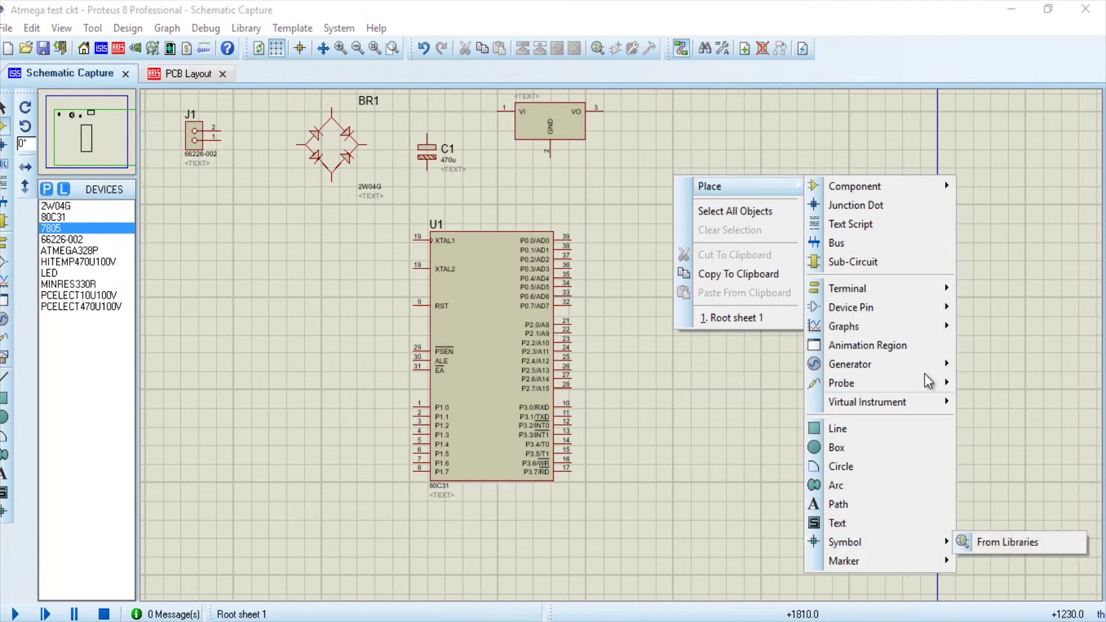
{"action": "mouse_move", "coordinate": [852, 183]}
{"action": "left_click", "coordinate": [1000, 380]}
{"action": "type", "text": "10u"}
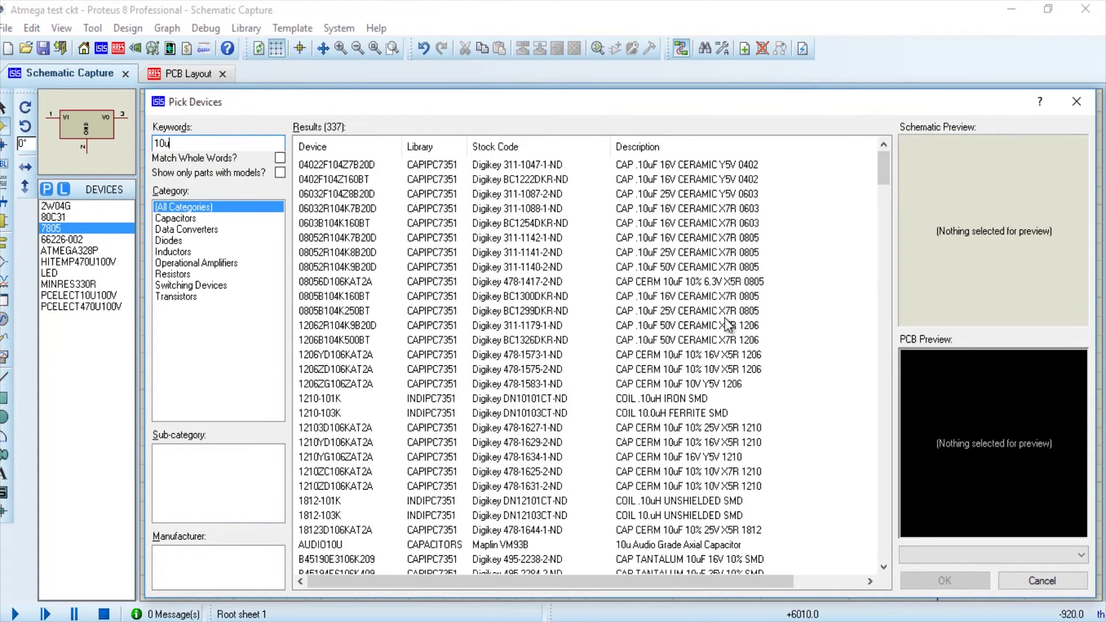
{"action": "scroll", "coordinate": [507, 305], "scroll_direction": "down", "scroll_amount": 15}
{"action": "left_click", "coordinate": [518, 441]}
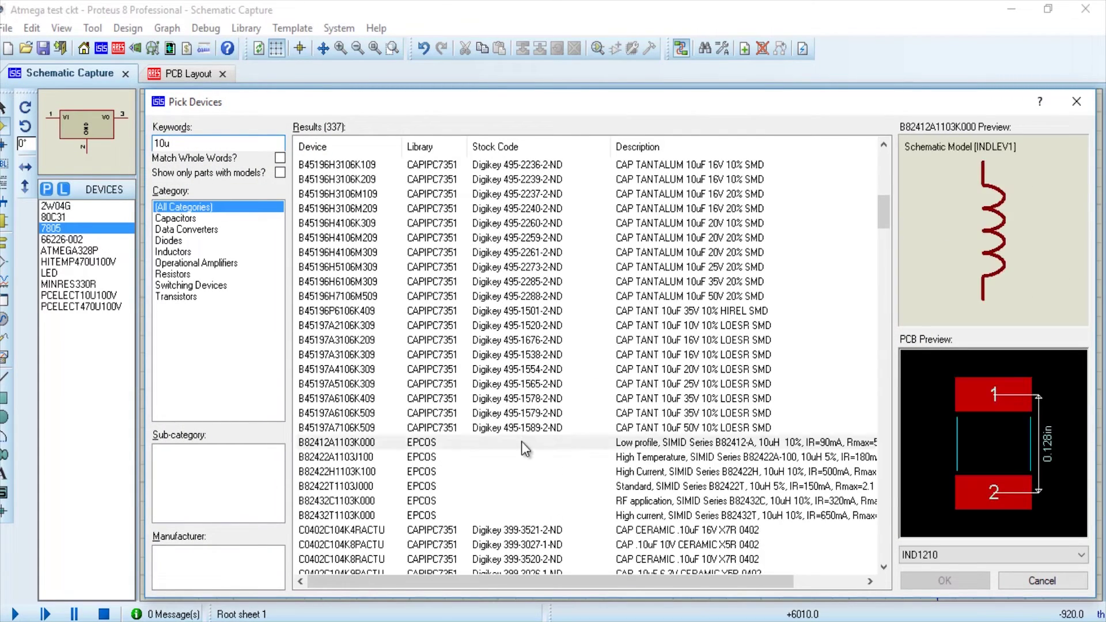
{"action": "left_click", "coordinate": [519, 471]}
{"action": "scroll", "coordinate": [518, 461], "scroll_direction": "down", "scroll_amount": 3}
{"action": "left_click", "coordinate": [518, 456]}
Filter the 10u results to Capacitors and preview several ceramic, audio grade and tantalum parts.
{"action": "left_click", "coordinate": [176, 217]}
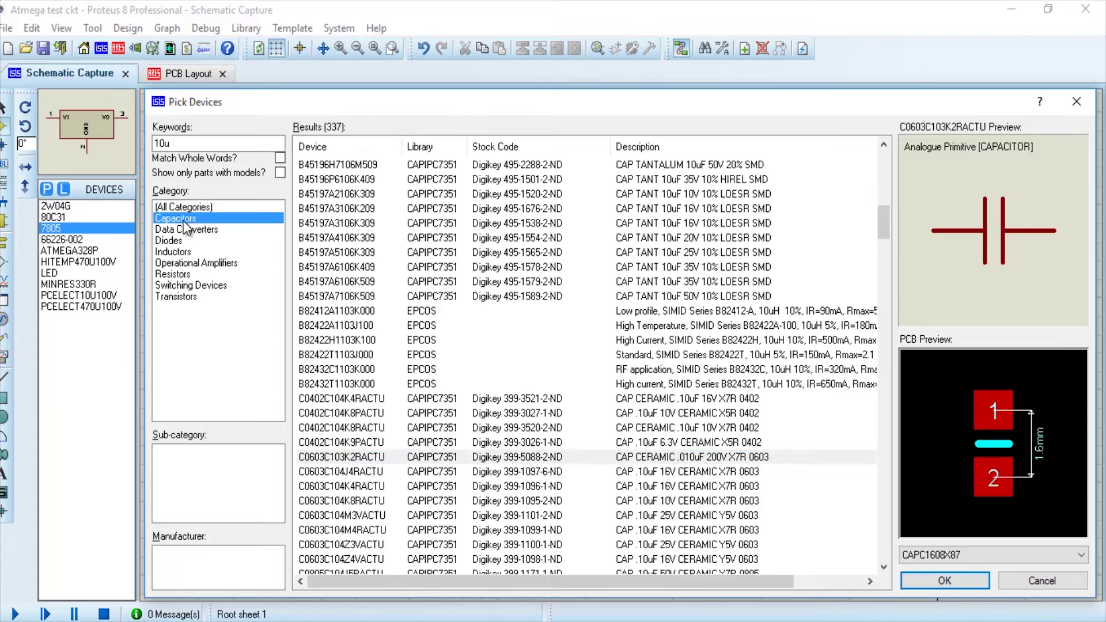
{"action": "left_click", "coordinate": [507, 179]}
{"action": "left_click", "coordinate": [501, 267]}
{"action": "left_click", "coordinate": [489, 328]}
{"action": "left_click", "coordinate": [494, 486]}
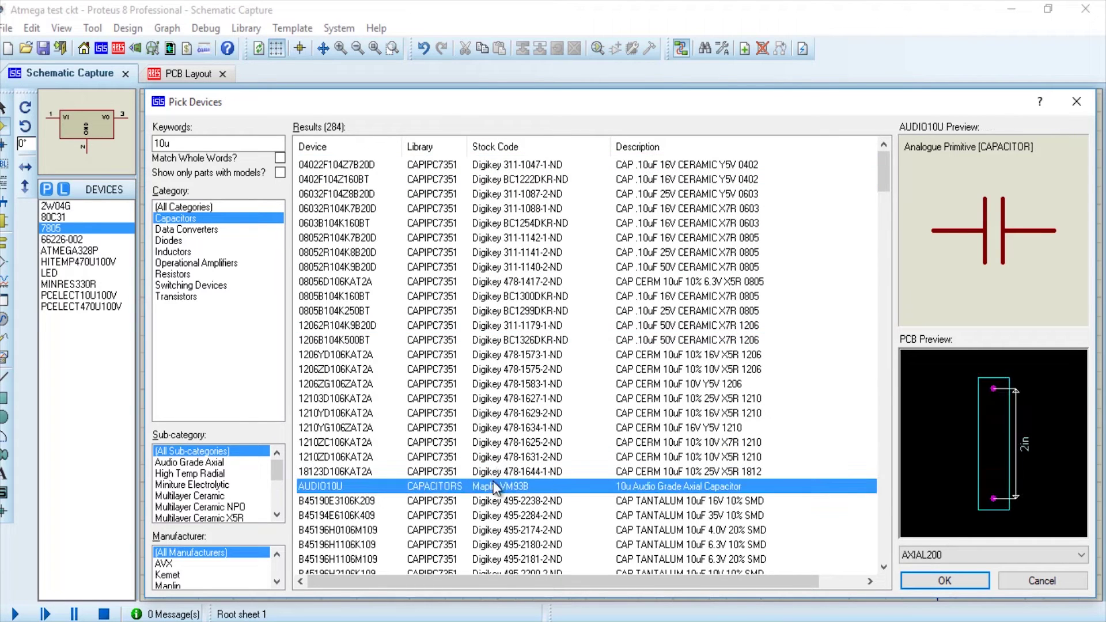
{"action": "left_click", "coordinate": [482, 515]}
Try the keywords 10uF elect, and shorten the search to 10uF.
{"action": "left_click", "coordinate": [172, 143]}
{"action": "type", "text": "cap"}
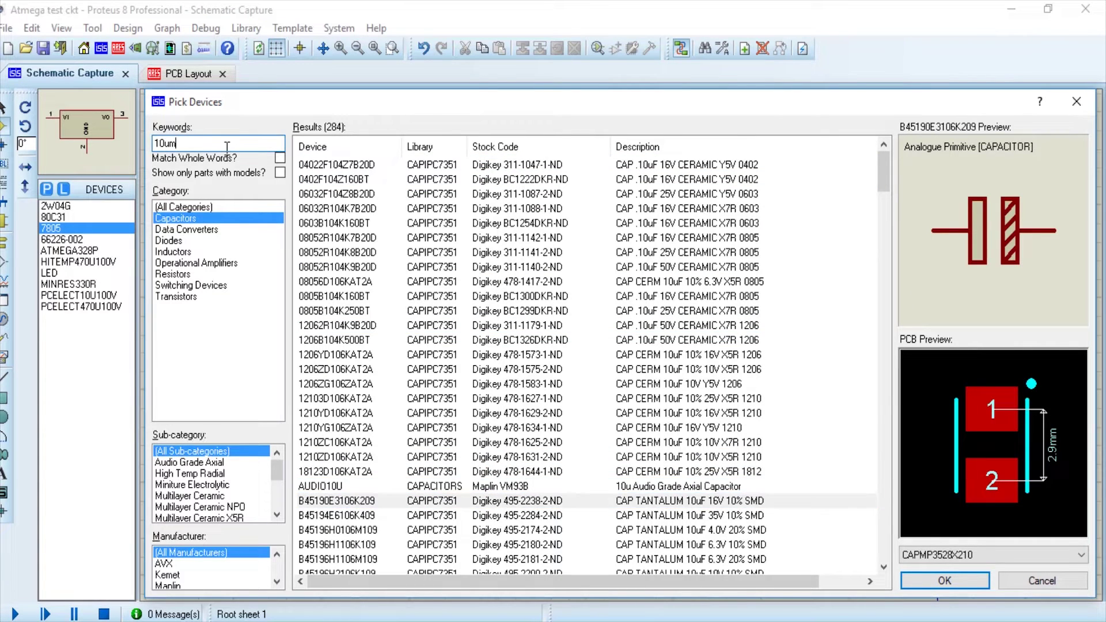
{"action": "key", "text": "BackSpace"}
{"action": "key", "text": "BackSpace"}
{"action": "key", "text": "BackSpace"}
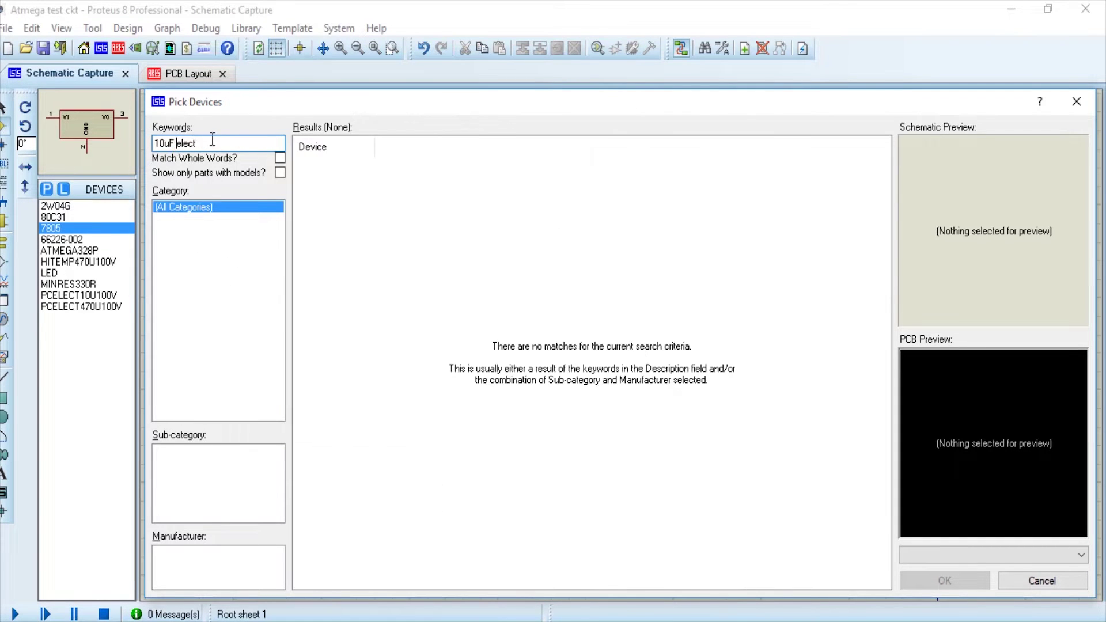
{"action": "key", "text": "BackSpace"}
{"action": "key", "text": "BackSpace"}
{"action": "key", "text": "BackSpace"}
{"action": "key", "text": "BackSpace"}
{"action": "key", "text": "BackSpace"}
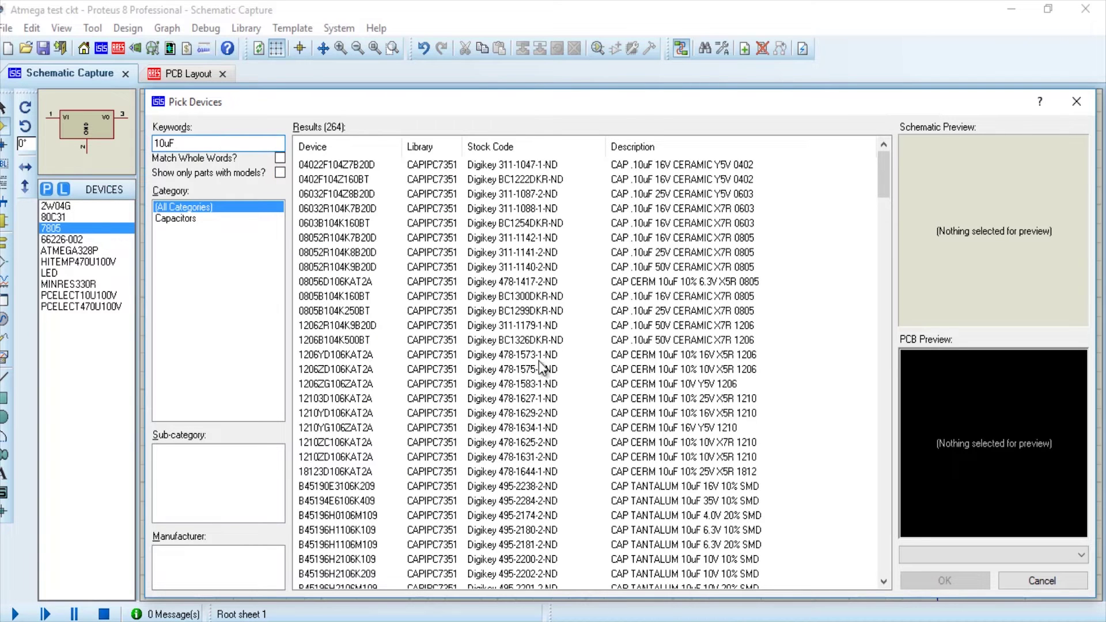
Look through the whole 10uF result list for a suitable electrolytic capacitor, previewing several entries.
{"action": "scroll", "coordinate": [512, 265], "scroll_direction": "down", "scroll_amount": 10}
{"action": "left_click_drag", "start_coordinate": [514, 296], "coordinate": [545, 472]}
{"action": "scroll", "coordinate": [521, 368], "scroll_direction": "down", "scroll_amount": 6}
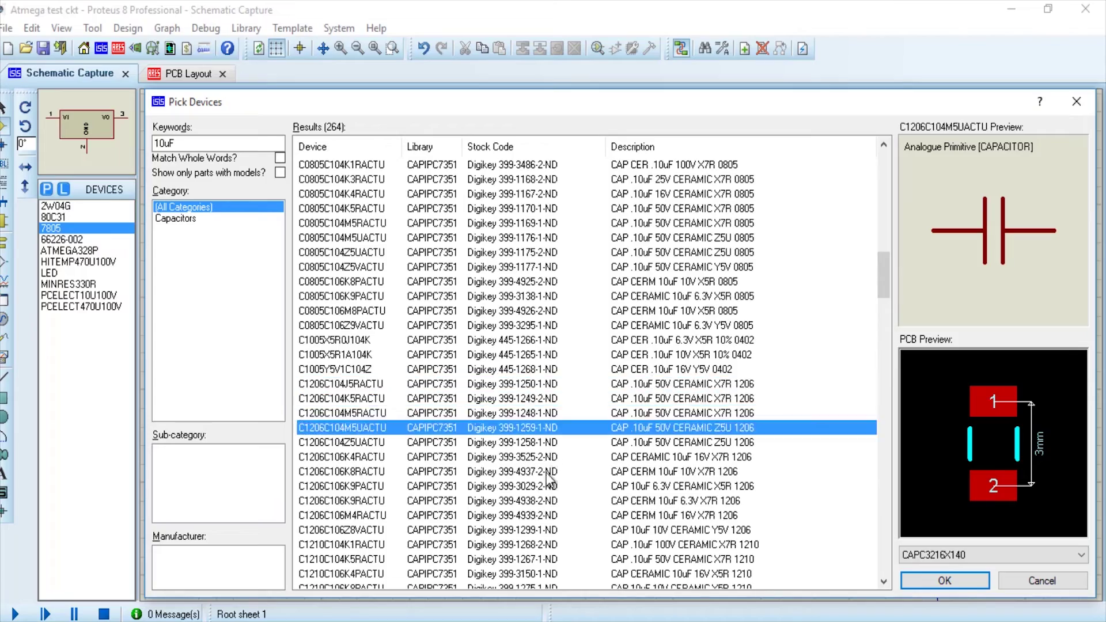
{"action": "scroll", "coordinate": [568, 443], "scroll_direction": "down", "scroll_amount": 10}
{"action": "scroll", "coordinate": [571, 412], "scroll_direction": "up", "scroll_amount": 2}
{"action": "left_click_drag", "start_coordinate": [568, 428], "coordinate": [565, 452]}
{"action": "scroll", "coordinate": [565, 453], "scroll_direction": "down", "scroll_amount": 10}
{"action": "scroll", "coordinate": [576, 375], "scroll_direction": "down", "scroll_amount": 5}
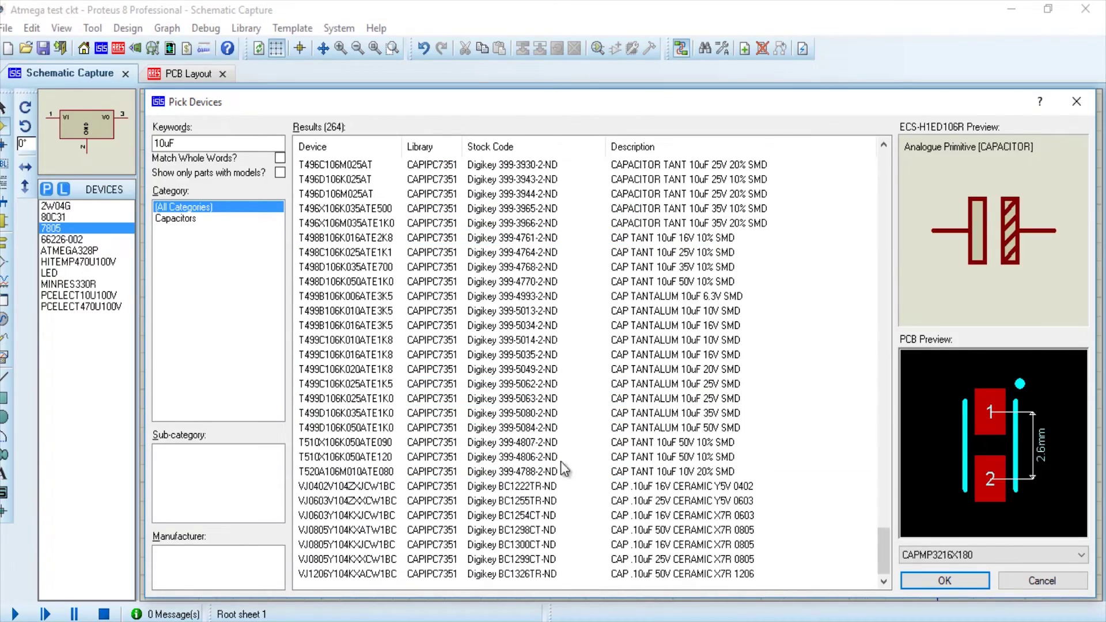
{"action": "left_click", "coordinate": [559, 485]}
{"action": "scroll", "coordinate": [466, 323], "scroll_direction": "up", "scroll_amount": 8}
{"action": "scroll", "coordinate": [461, 308], "scroll_direction": "up", "scroll_amount": 15}
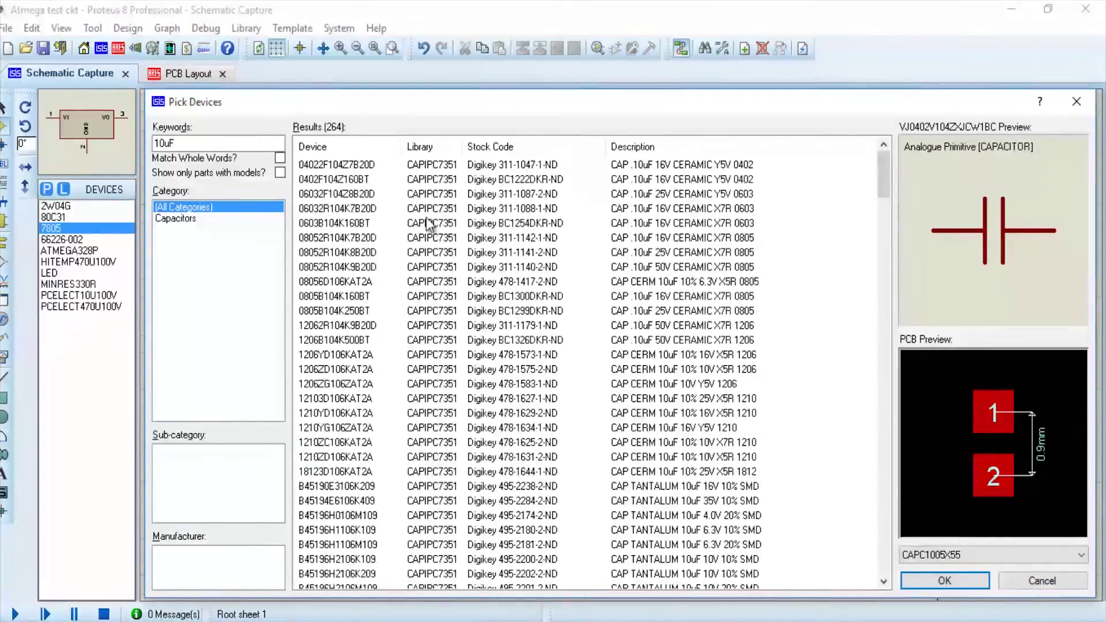
{"action": "left_click", "coordinate": [546, 165]}
{"action": "left_click_drag", "start_coordinate": [546, 165], "coordinate": [524, 328]}
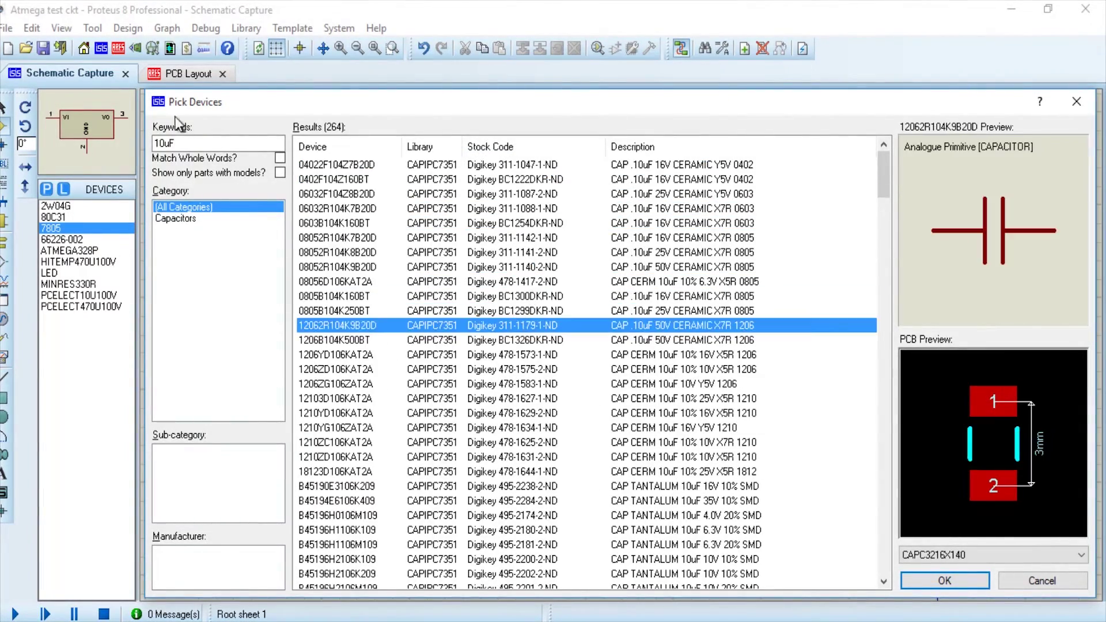
Change the search keywords back to 10u and preview a few of the listed parts.
{"action": "left_click", "coordinate": [190, 143]}
{"action": "key", "text": "BackSpace"}
{"action": "key", "text": "BackSpace"}
{"action": "type", "text": "U"}
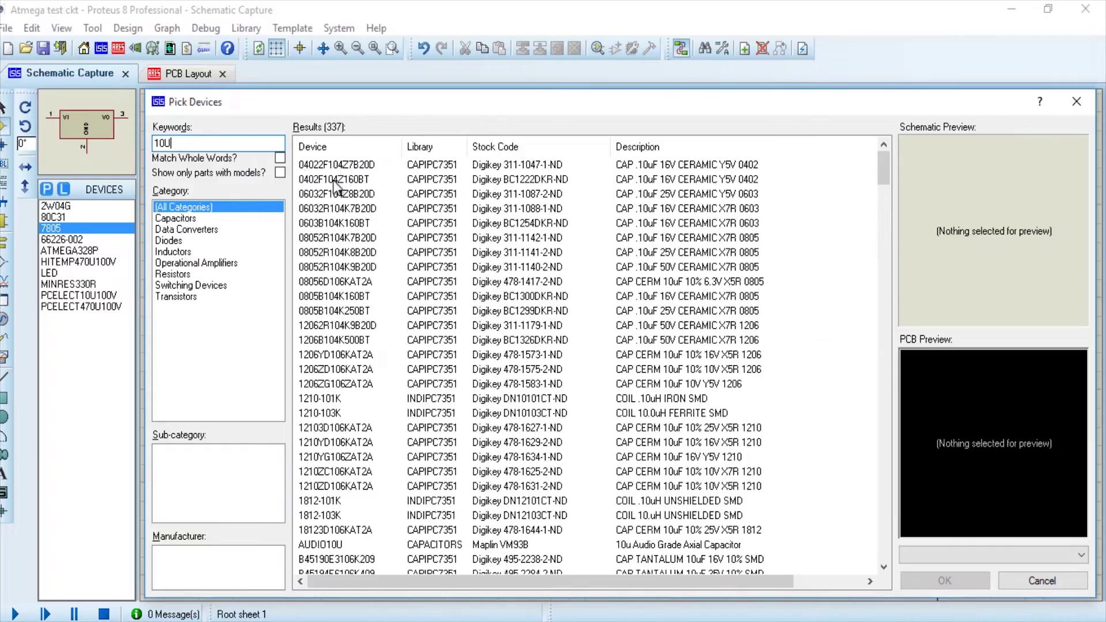
{"action": "left_click_drag", "start_coordinate": [415, 165], "coordinate": [412, 400]}
{"action": "left_click", "coordinate": [216, 142]}
{"action": "key", "text": "BackSpace"}
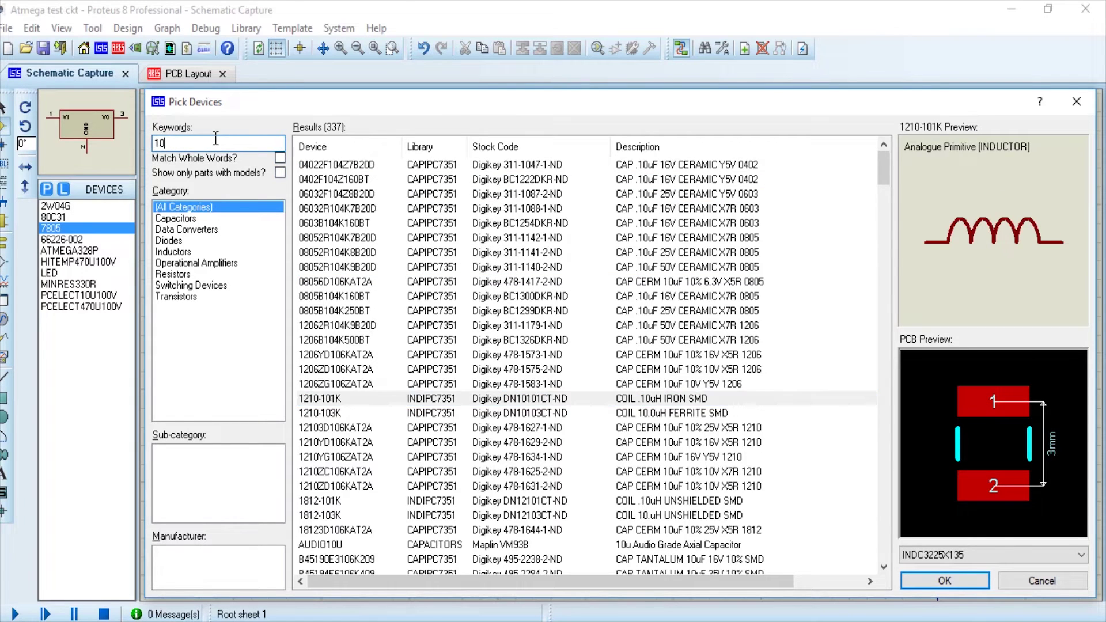
{"action": "type", "text": "u"}
{"action": "left_click", "coordinate": [539, 193]}
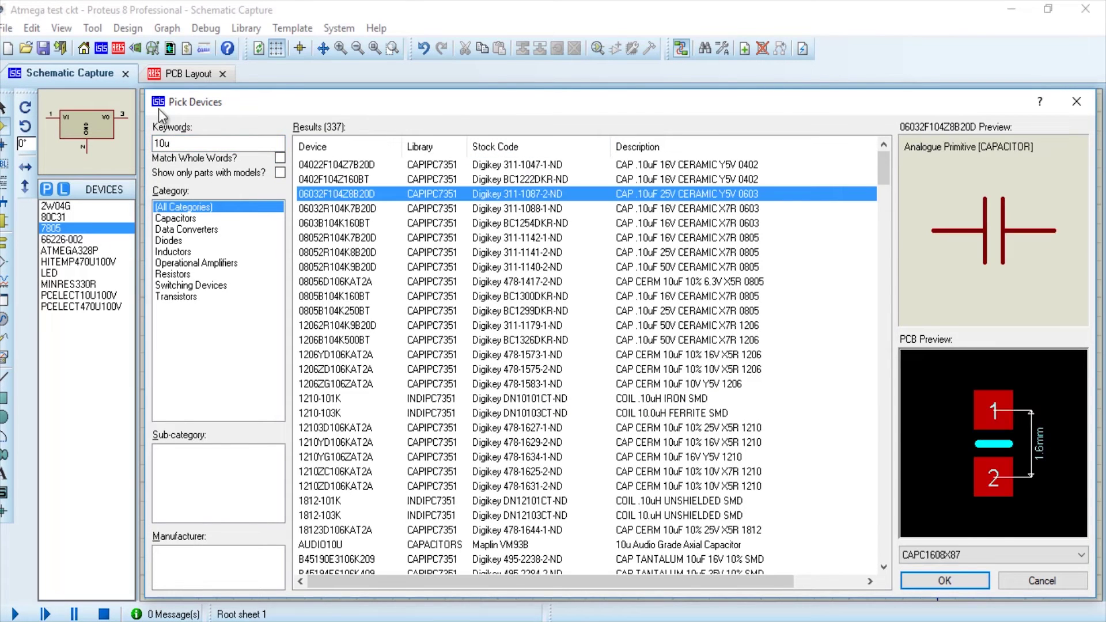
Search the component libraries for Electrolytic and pick the generic electrolytic capacitor CAP-ELEC.
{"action": "left_click", "coordinate": [202, 143]}
{"action": "key", "text": "BackSpace"}
{"action": "key", "text": "BackSpace"}
{"action": "key", "text": "BackSpace"}
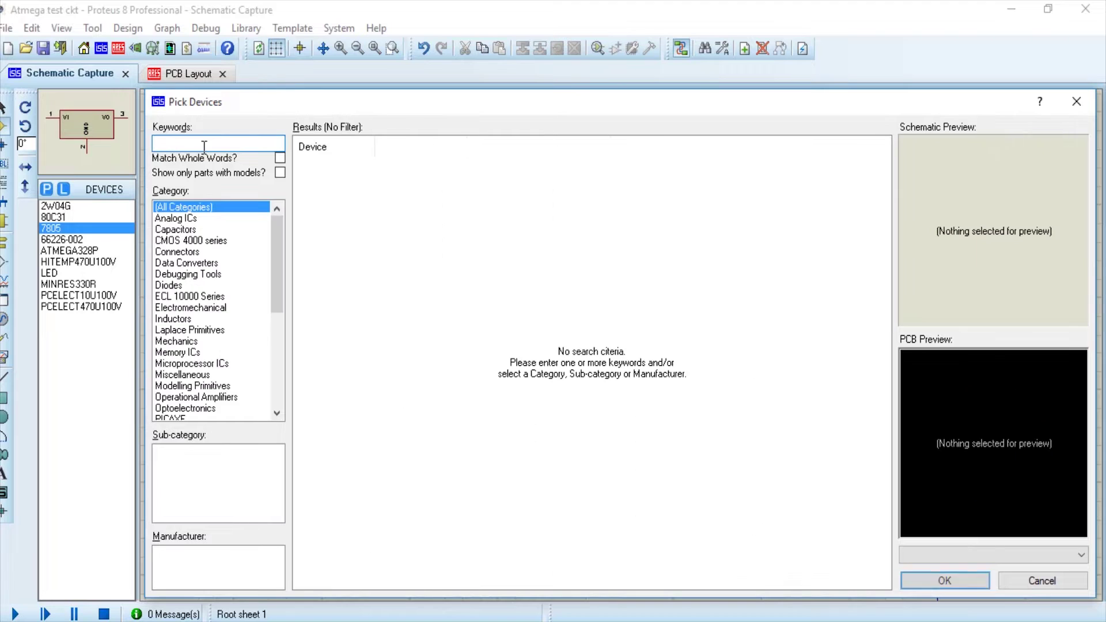
{"action": "type", "text": "Electrolytic"}
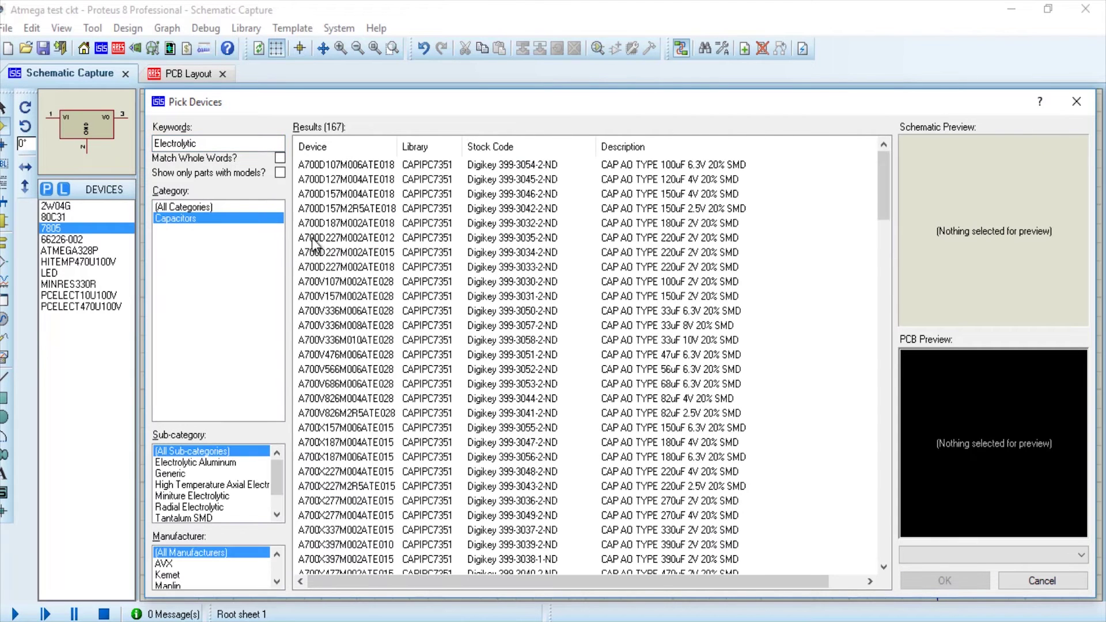
{"action": "left_click", "coordinate": [487, 252]}
{"action": "scroll", "coordinate": [486, 252], "scroll_direction": "down", "scroll_amount": 8}
{"action": "double_click", "coordinate": [433, 357]}
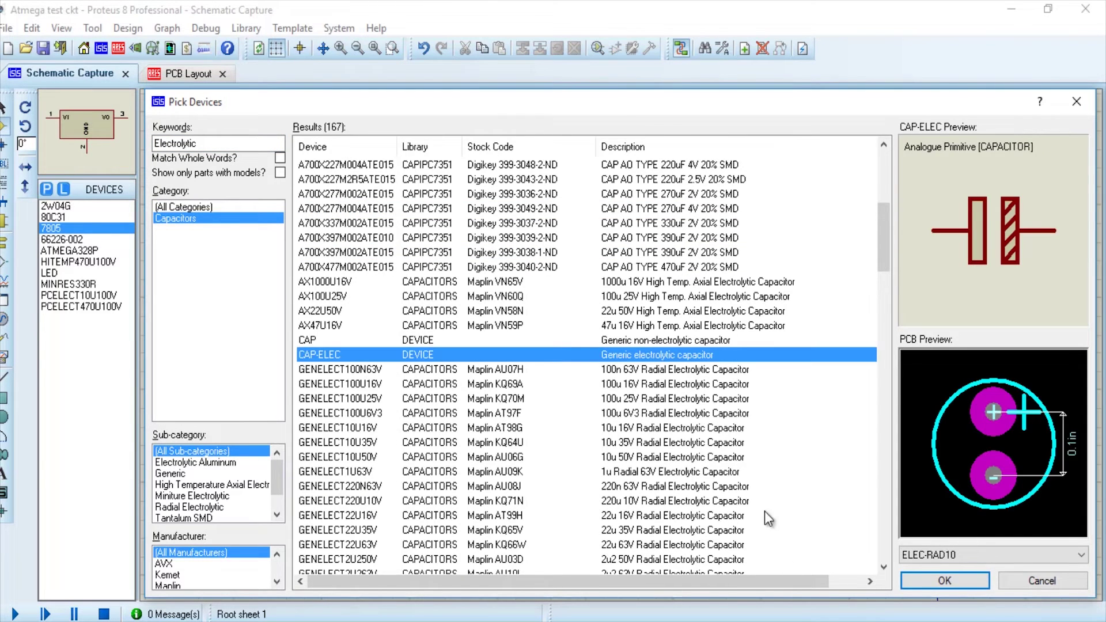
Place the CAP-ELEC capacitor upright, rotated to 270°, beside the output of the 7805 regulator.
{"action": "scroll", "coordinate": [627, 273], "scroll_direction": "up", "scroll_amount": 3}
{"action": "key", "text": "KP_Add"}
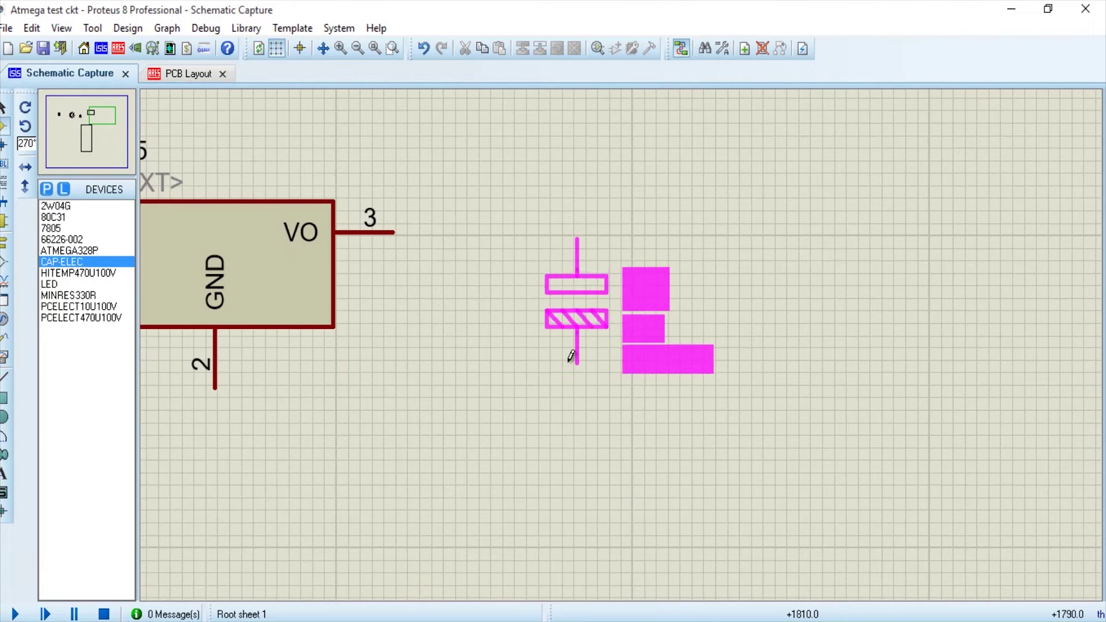
{"action": "left_click", "coordinate": [577, 357]}
Set the capacitance of the newly placed electrolytic capacitor to 10uF.
{"action": "right_click", "coordinate": [578, 357]}
{"action": "left_click", "coordinate": [644, 184]}
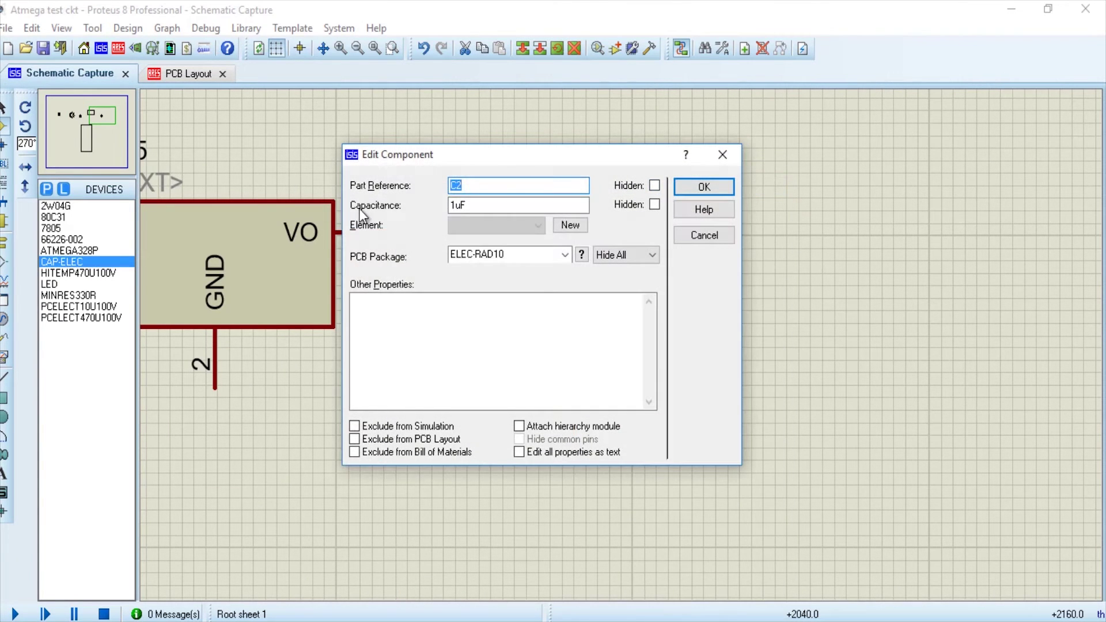
{"action": "left_click", "coordinate": [454, 208]}
{"action": "type", "text": "0"}
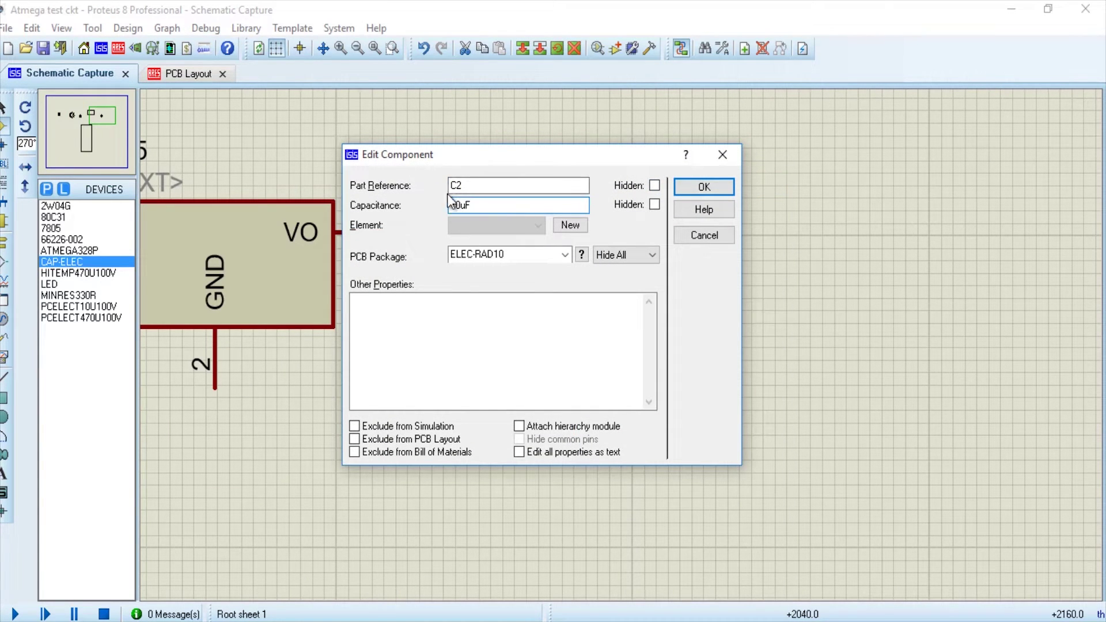
{"action": "left_click", "coordinate": [704, 187]}
Search the component libraries for 330 map.
{"action": "right_click", "coordinate": [784, 295]}
{"action": "mouse_move", "coordinate": [824, 304]}
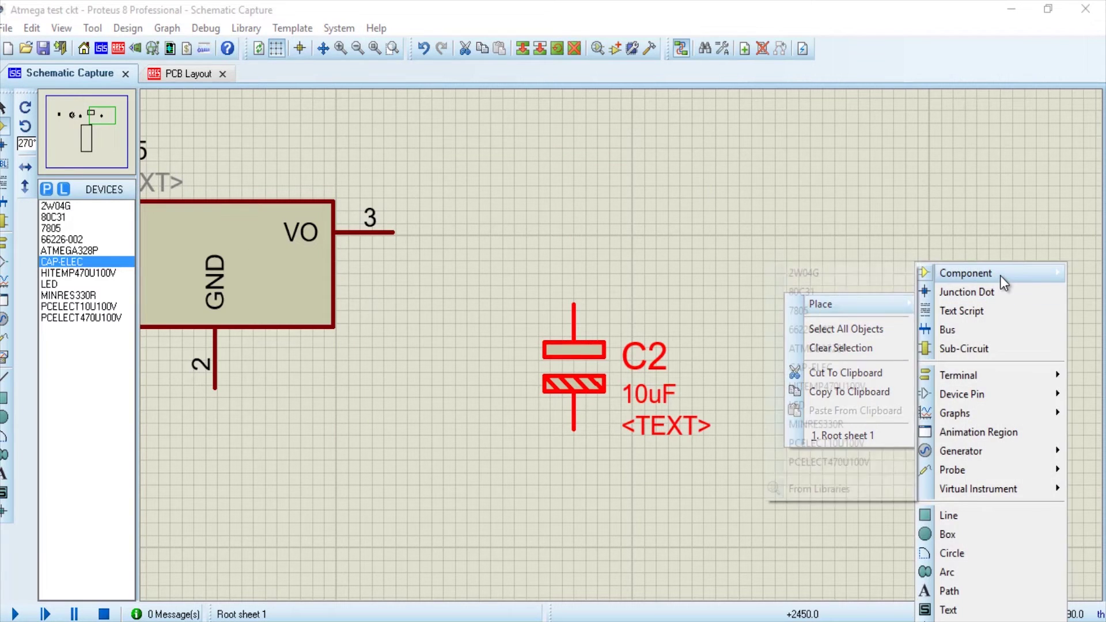
{"action": "mouse_move", "coordinate": [1000, 275]}
{"action": "left_click", "coordinate": [830, 480]}
{"action": "type", "text": "330"}
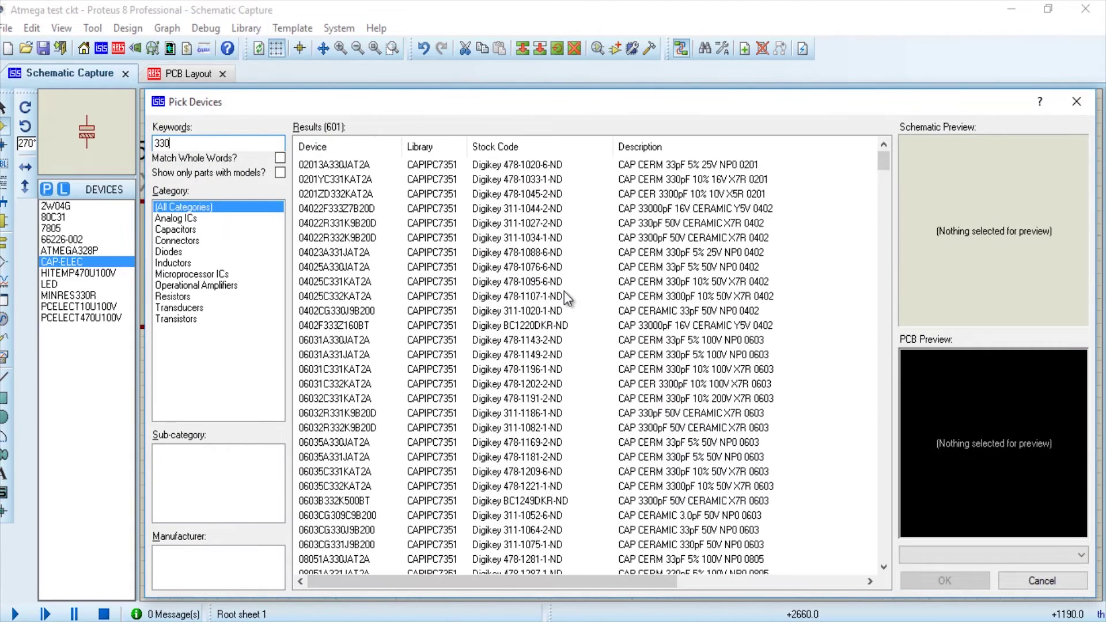
{"action": "type", "text": " map"}
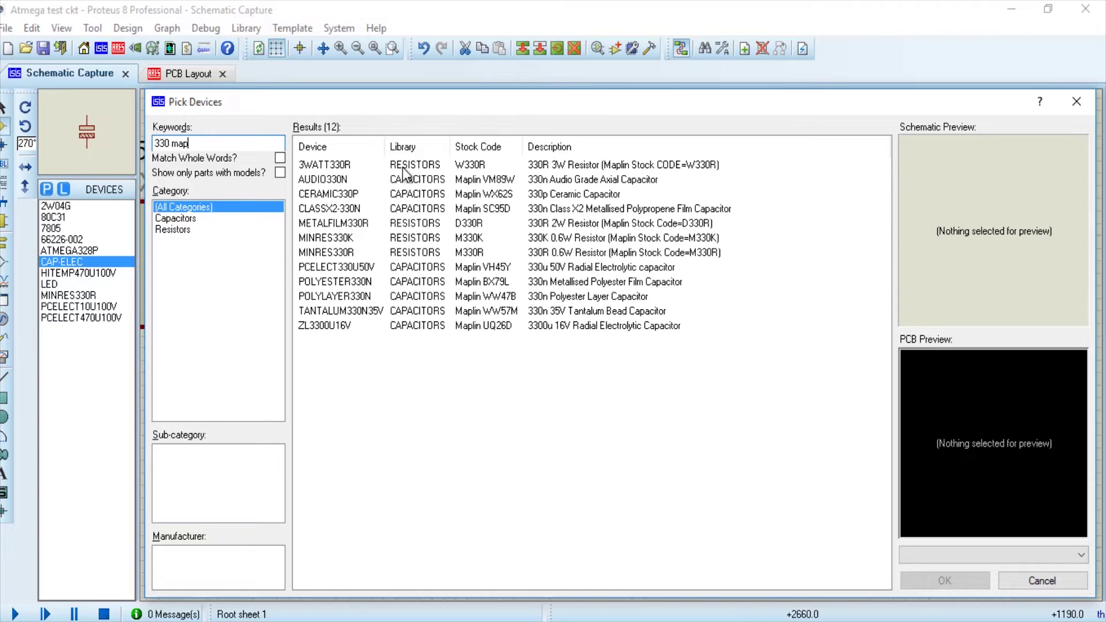
Pick the MINRES330R 0.6W resistor and place it horizontally at 0°, beyond the 10uF capacitor.
{"action": "left_click", "coordinate": [406, 168]}
{"action": "left_click", "coordinate": [416, 224]}
{"action": "left_click", "coordinate": [415, 254]}
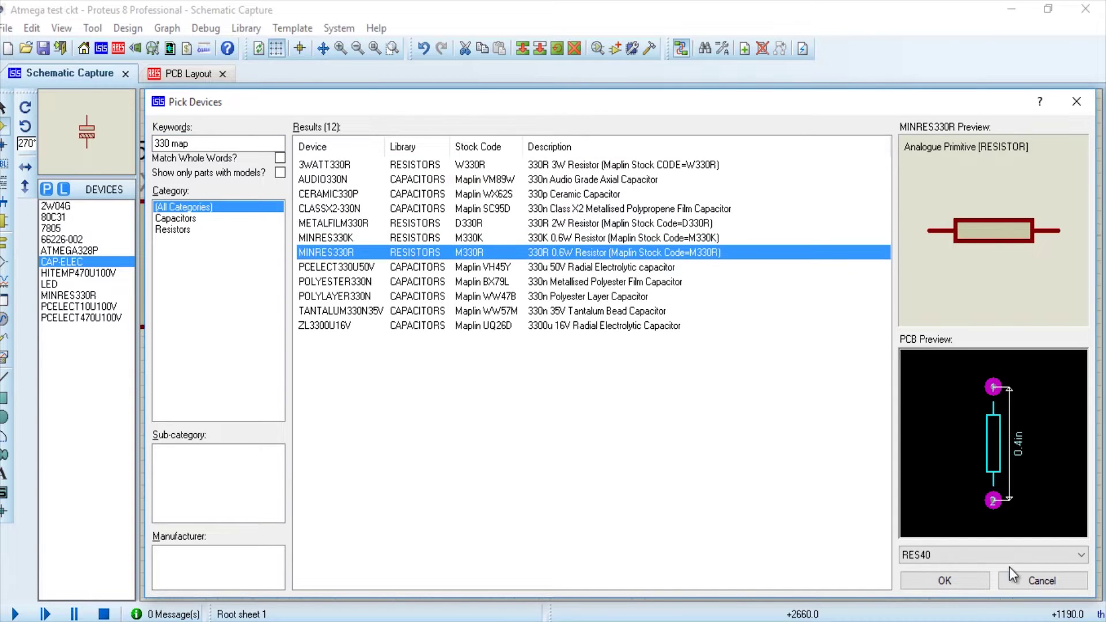
{"action": "left_click", "coordinate": [973, 580]}
{"action": "key", "text": "KP_Add"}
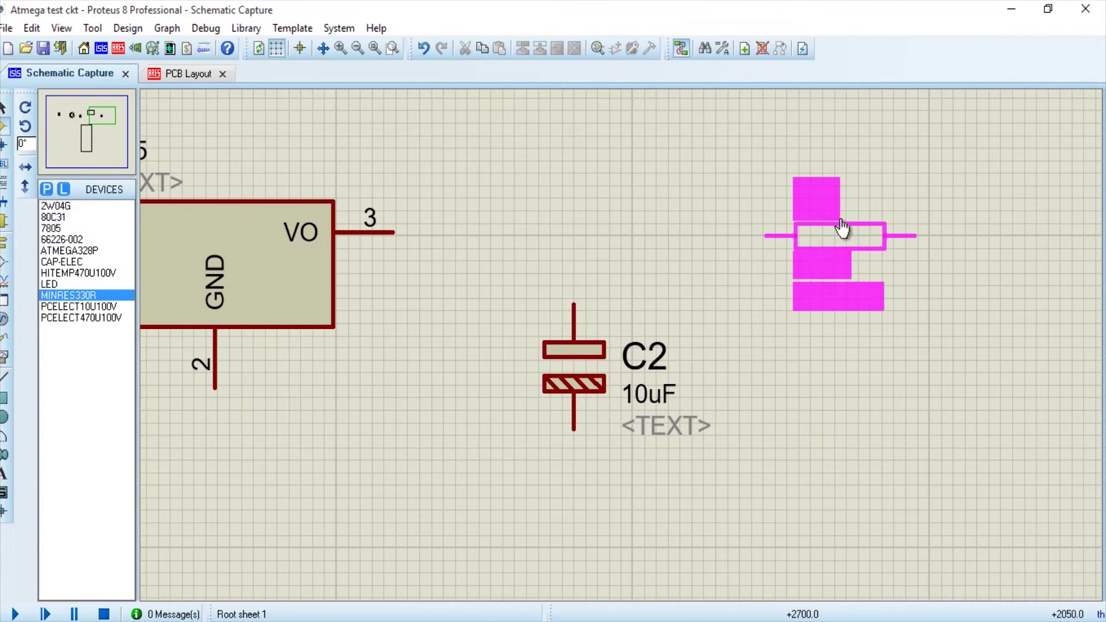
{"action": "left_click", "coordinate": [841, 228]}
Search the component libraries for LED and filter the results to Optoelectronics.
{"action": "right_click", "coordinate": [855, 356]}
{"action": "mouse_move", "coordinate": [876, 365]}
{"action": "mouse_move", "coordinate": [777, 270]}
{"action": "left_click", "coordinate": [939, 487]}
{"action": "type", "text": "LED"}
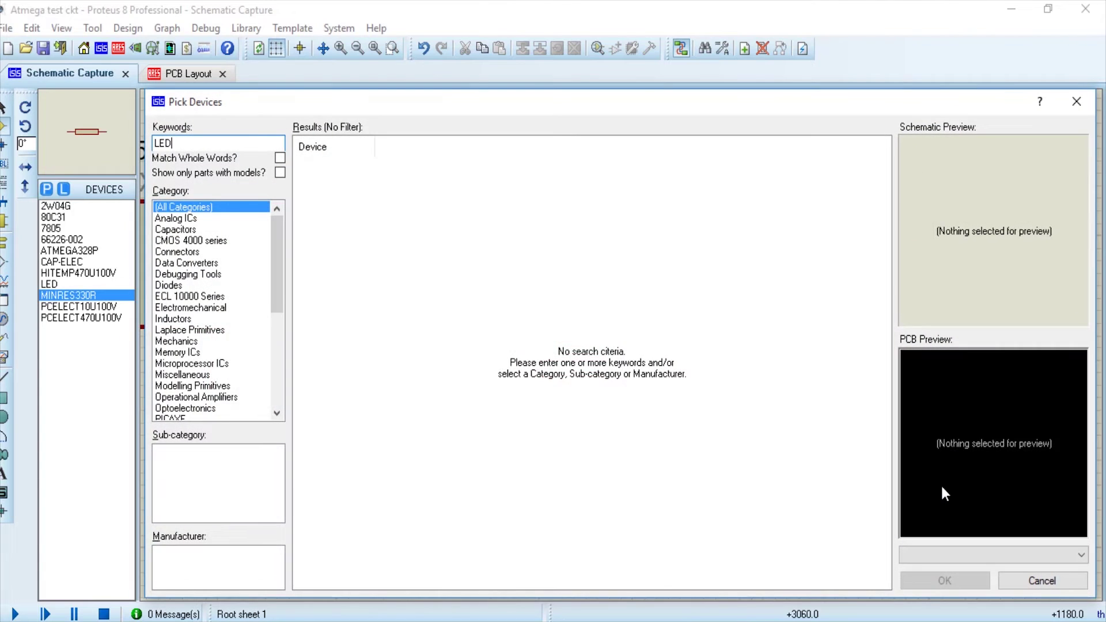
{"action": "left_click", "coordinate": [230, 297]}
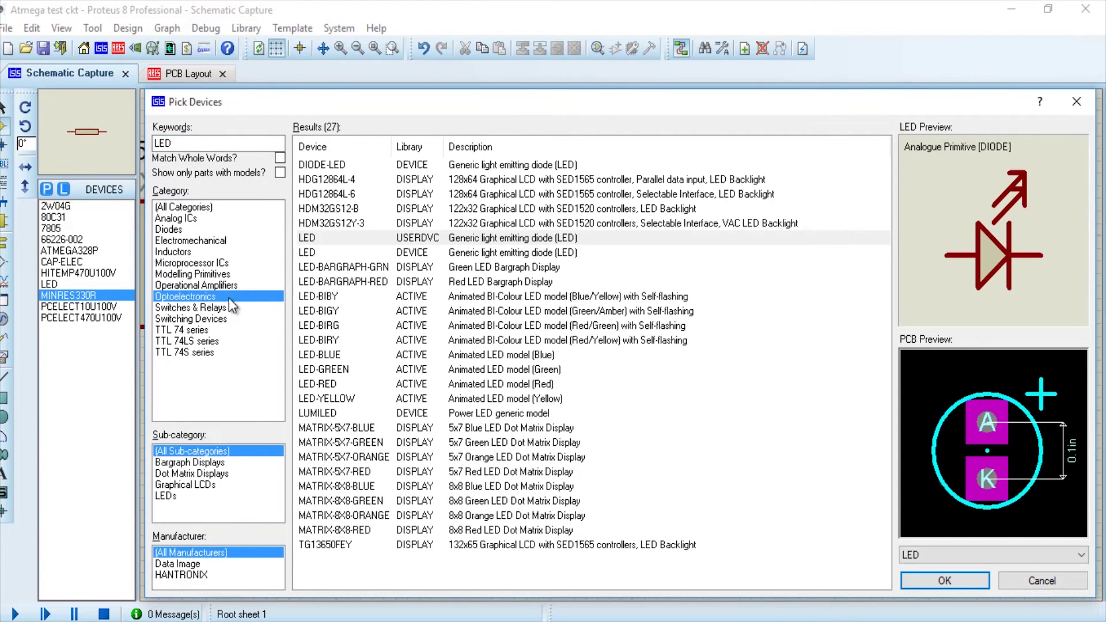
Pick the generic LED and place it vertically, rotated to 270°, beside the 330R resistor.
{"action": "left_click", "coordinate": [920, 580]}
{"action": "key", "text": "KP_Add"}
{"action": "key", "text": "KP_Add"}
{"action": "key", "text": "KP_Add"}
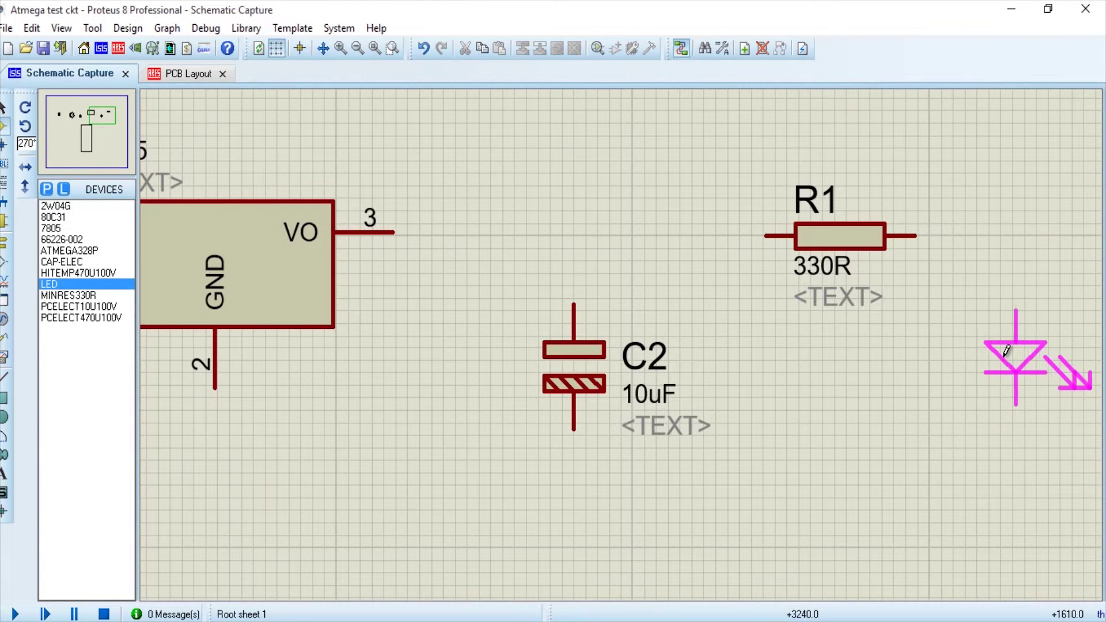
{"action": "left_click", "coordinate": [1012, 366]}
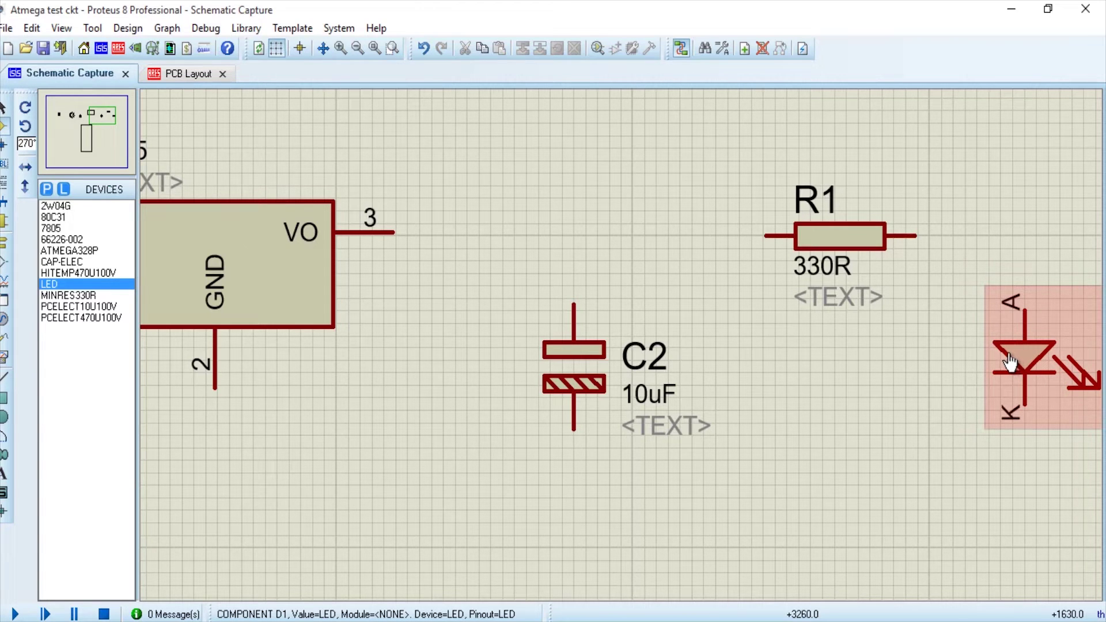
{"action": "scroll", "coordinate": [1007, 363], "scroll_direction": "down", "scroll_amount": 3}
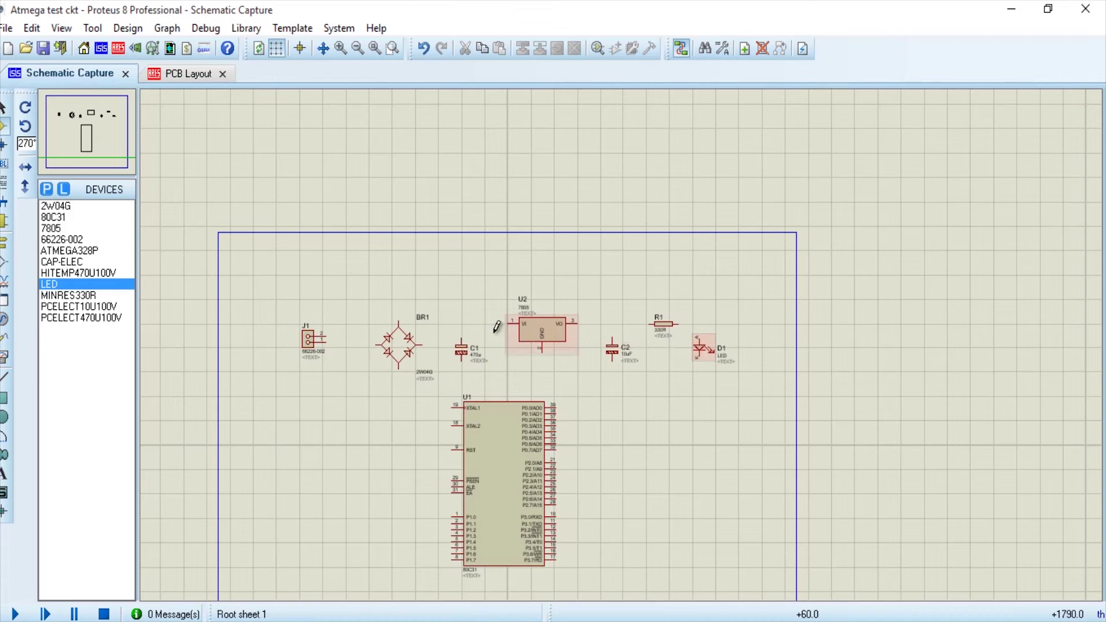
{"action": "scroll", "coordinate": [623, 338], "scroll_direction": "up", "scroll_amount": 1}
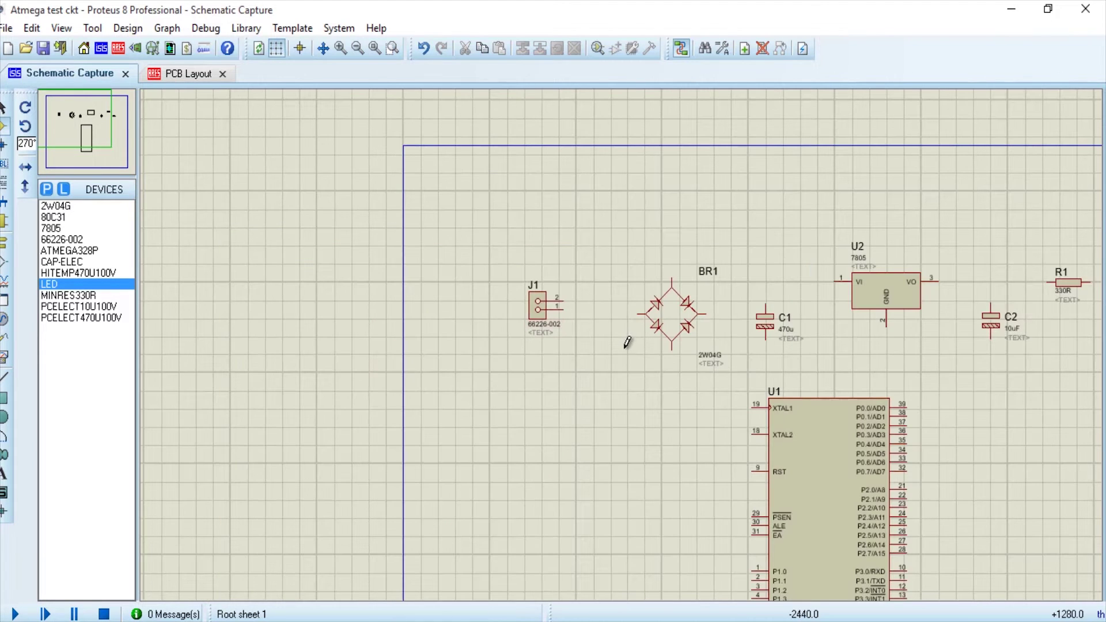
Move the whole power supply row, from J1 to D1, up towards the sheet's upper border.
{"action": "scroll", "coordinate": [629, 344], "scroll_direction": "down", "scroll_amount": 1}
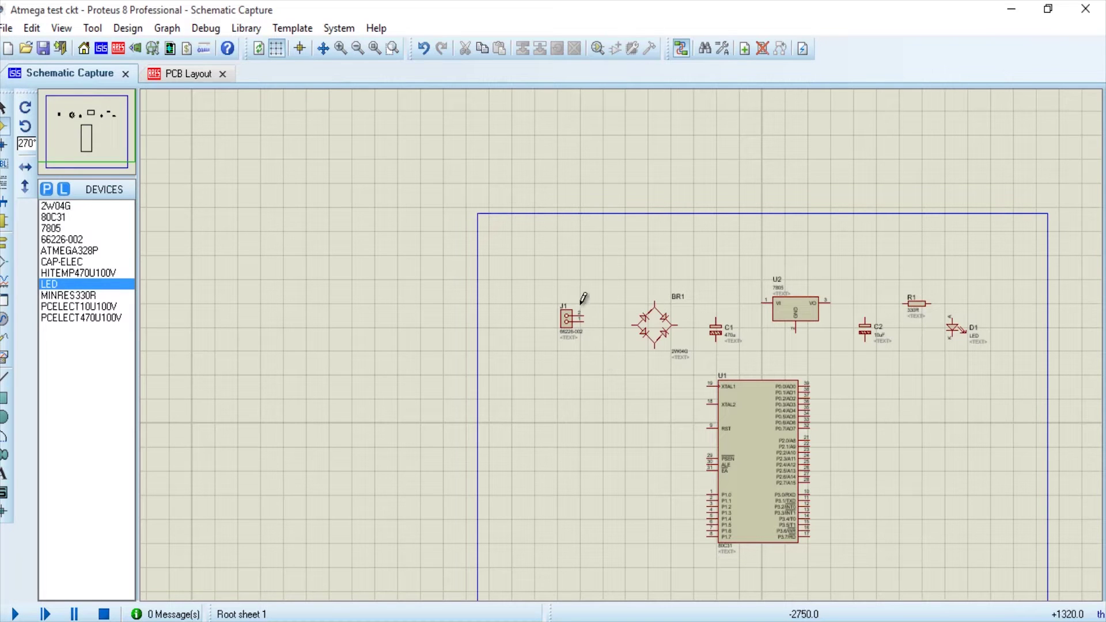
{"action": "left_click", "coordinate": [4, 107]}
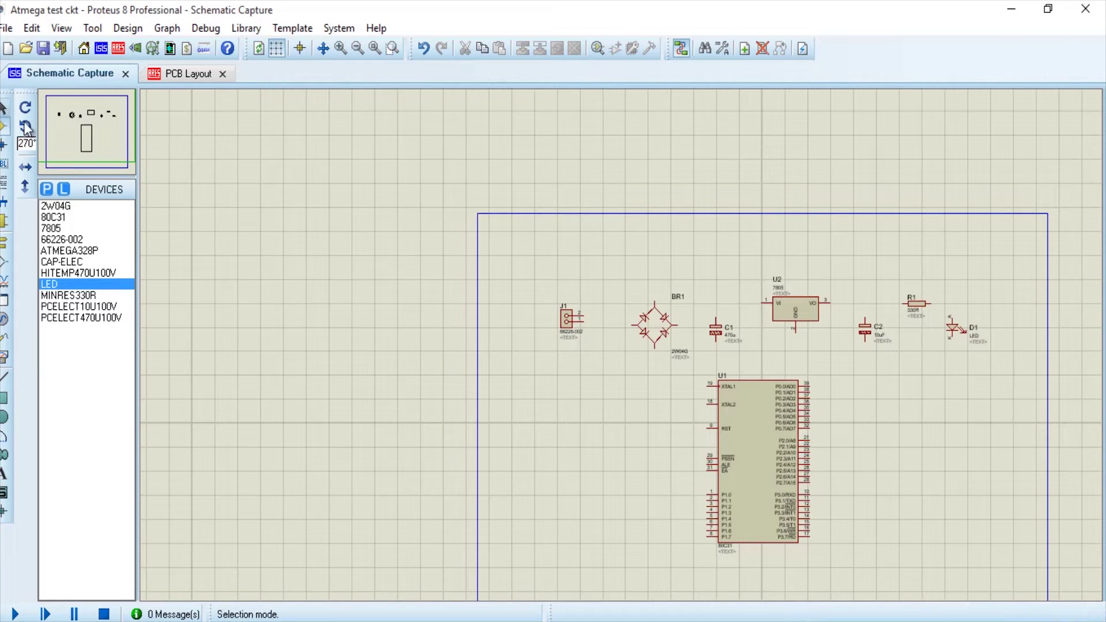
{"action": "left_click_drag", "start_coordinate": [537, 259], "coordinate": [967, 316]}
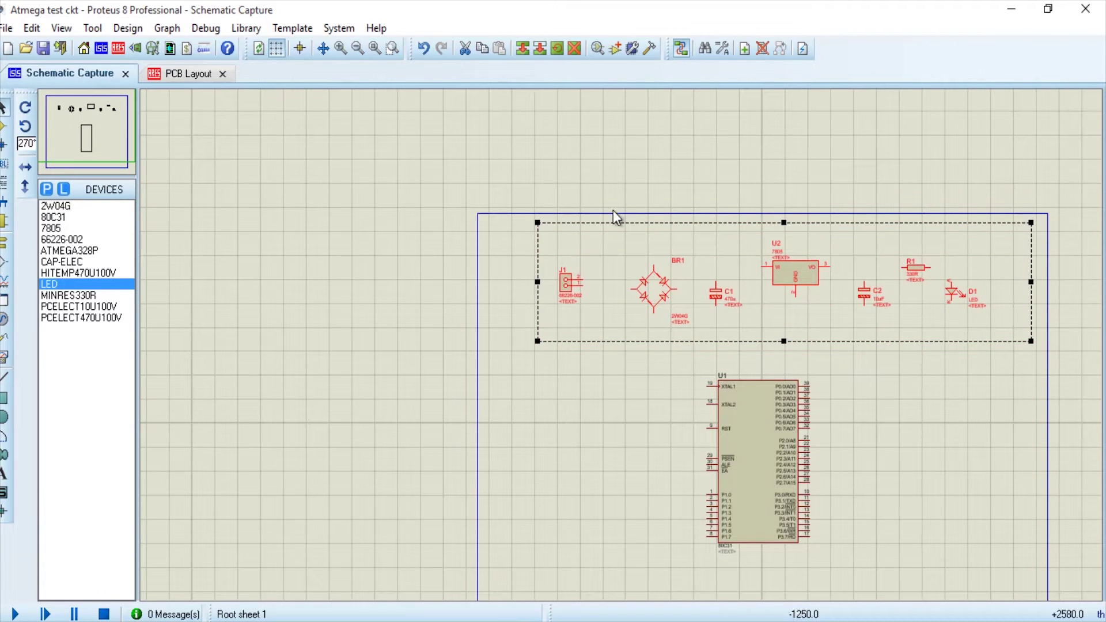
{"action": "left_click", "coordinate": [590, 164]}
{"action": "scroll", "coordinate": [585, 264], "scroll_direction": "up", "scroll_amount": 2}
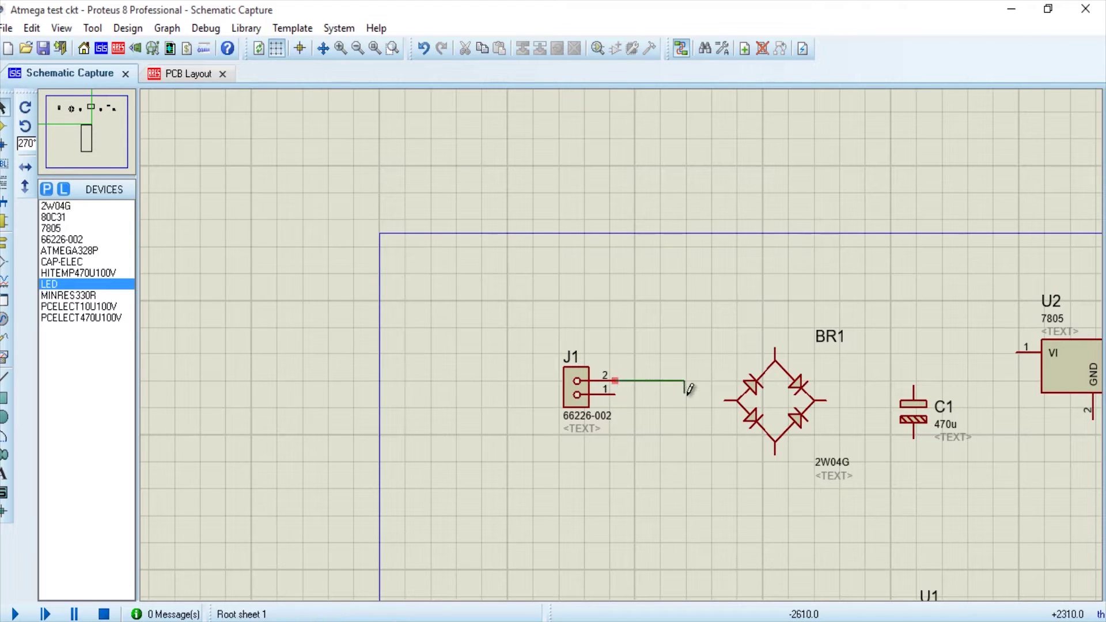
{"action": "left_click", "coordinate": [725, 400]}
{"action": "right_click", "coordinate": [720, 399]}
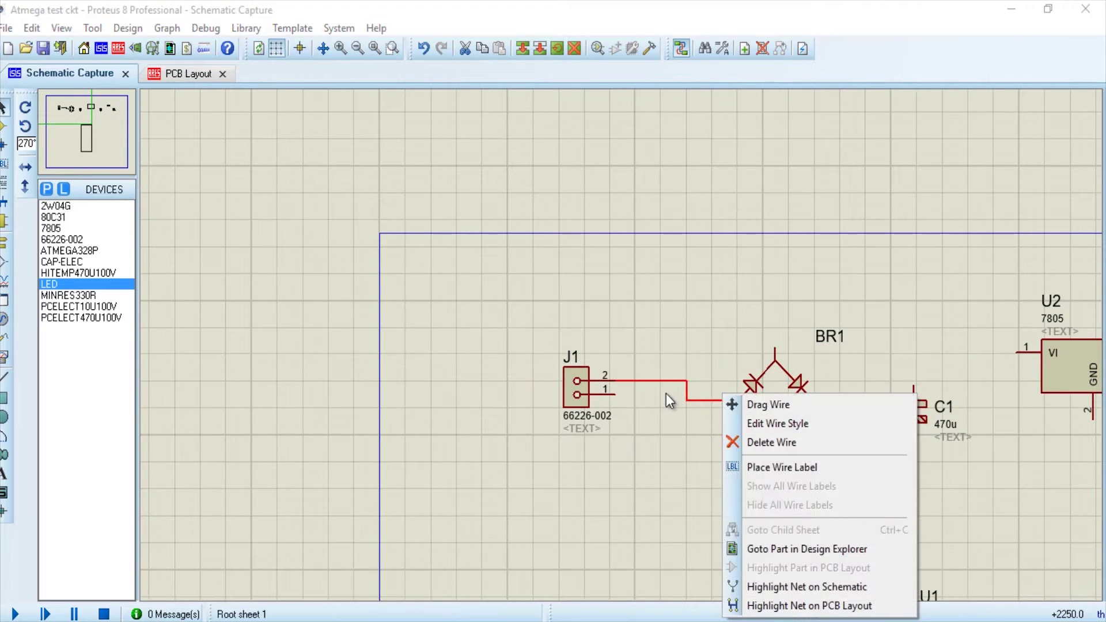
{"action": "right_click", "coordinate": [665, 400]}
{"action": "key", "text": "Escape"}
Wire J1 pin 2 to the upper pin of bridge BR1 and J1 pin 1 to its lower pin.
{"action": "left_click", "coordinate": [614, 380]}
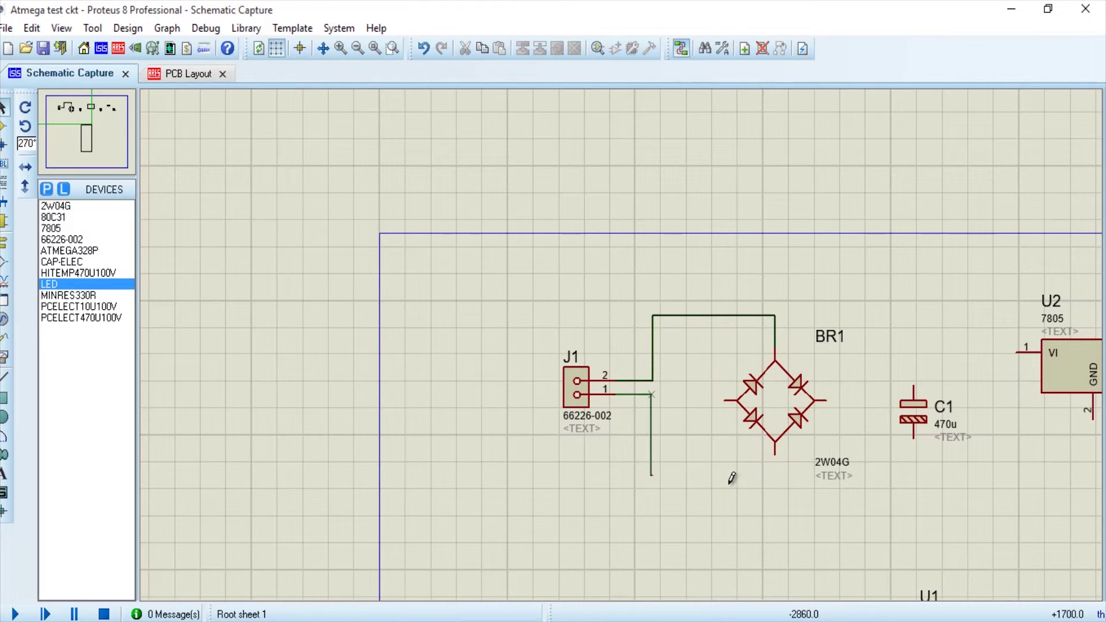
{"action": "left_click", "coordinate": [776, 448]}
Move C1 slightly down and wire it between BR1's right-hand pin and the wire at BR1's lower pin.
{"action": "left_click_drag", "start_coordinate": [913, 415], "coordinate": [916, 446]}
{"action": "left_click", "coordinate": [819, 401]}
{"action": "left_click", "coordinate": [915, 419]}
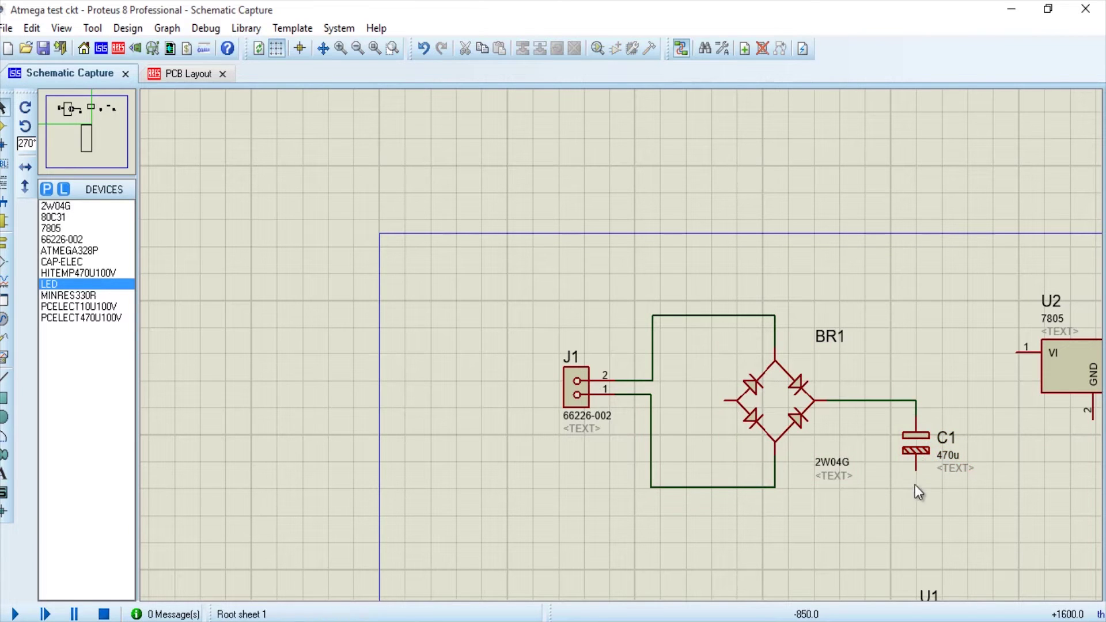
{"action": "left_click", "coordinate": [774, 487]}
Wire the 7805's VI pin to the node above C1 and its VO pin to the upper terminal of C2.
{"action": "scroll", "coordinate": [774, 487], "scroll_direction": "down", "scroll_amount": 1}
{"action": "scroll", "coordinate": [835, 406], "scroll_direction": "up", "scroll_amount": 1}
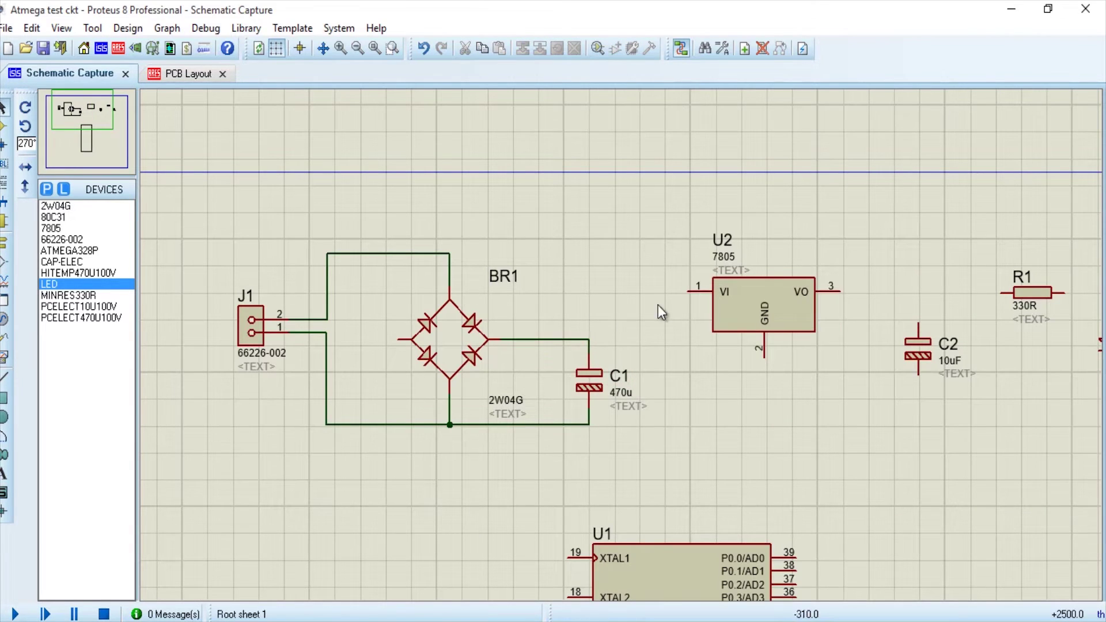
{"action": "left_click", "coordinate": [588, 340]}
{"action": "left_click", "coordinate": [840, 291]}
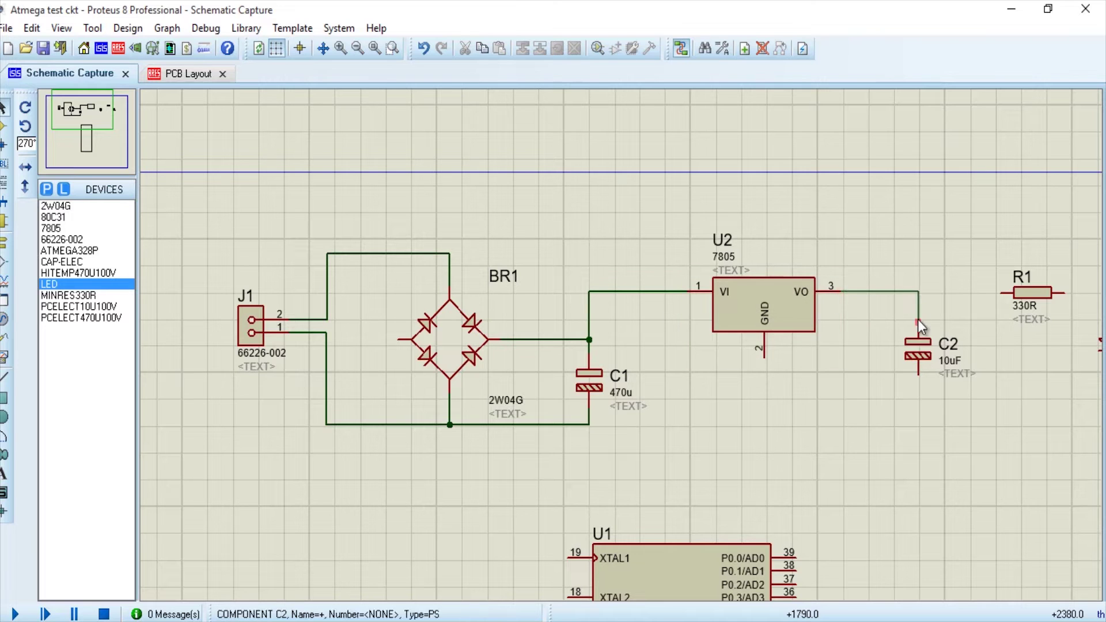
{"action": "left_click", "coordinate": [918, 325]}
Wire R1 between the 7805 output node at C2 and the anode of LED D1, aligning R1 with the output line.
{"action": "left_click", "coordinate": [1001, 293]}
{"action": "left_click", "coordinate": [918, 292]}
{"action": "scroll", "coordinate": [1020, 303], "scroll_direction": "up", "scroll_amount": 2}
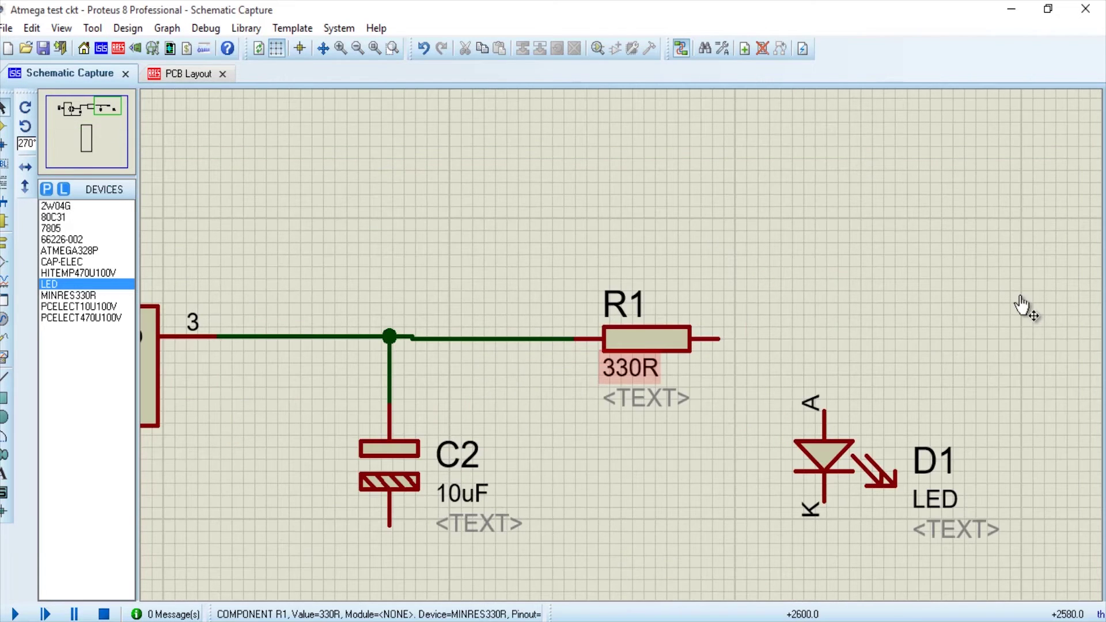
{"action": "left_click", "coordinate": [719, 337]}
{"action": "left_click", "coordinate": [822, 410]}
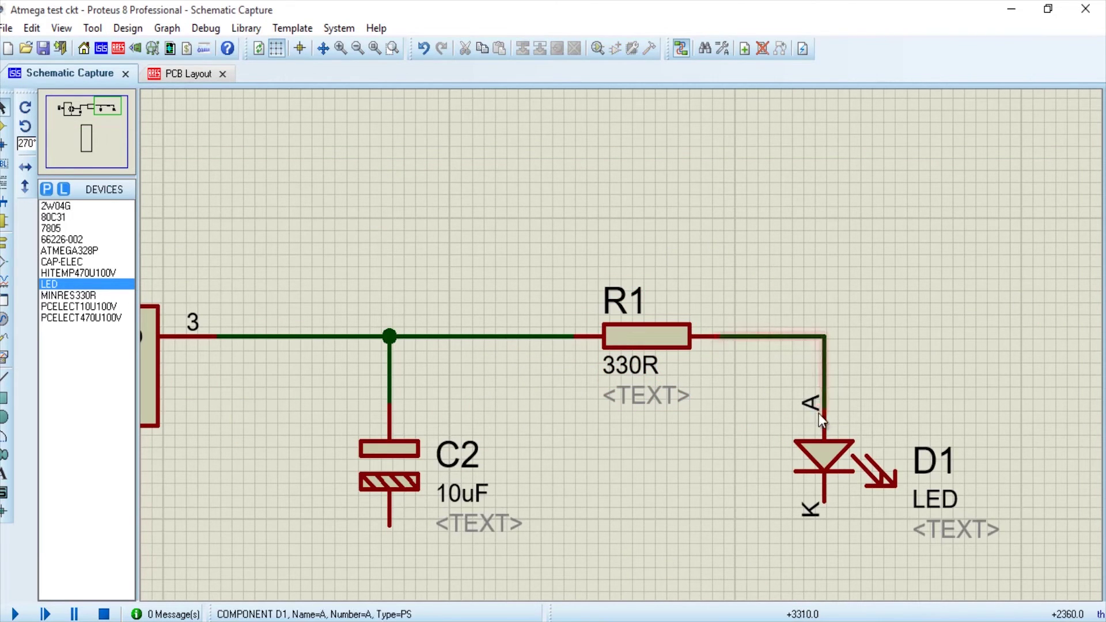
Wire the 7805's GND pin, C2's lower terminal and D1's cathode to the common line below C1.
{"action": "scroll", "coordinate": [818, 413], "scroll_direction": "down", "scroll_amount": 2}
{"action": "left_click", "coordinate": [364, 407]}
{"action": "left_click", "coordinate": [194, 474]}
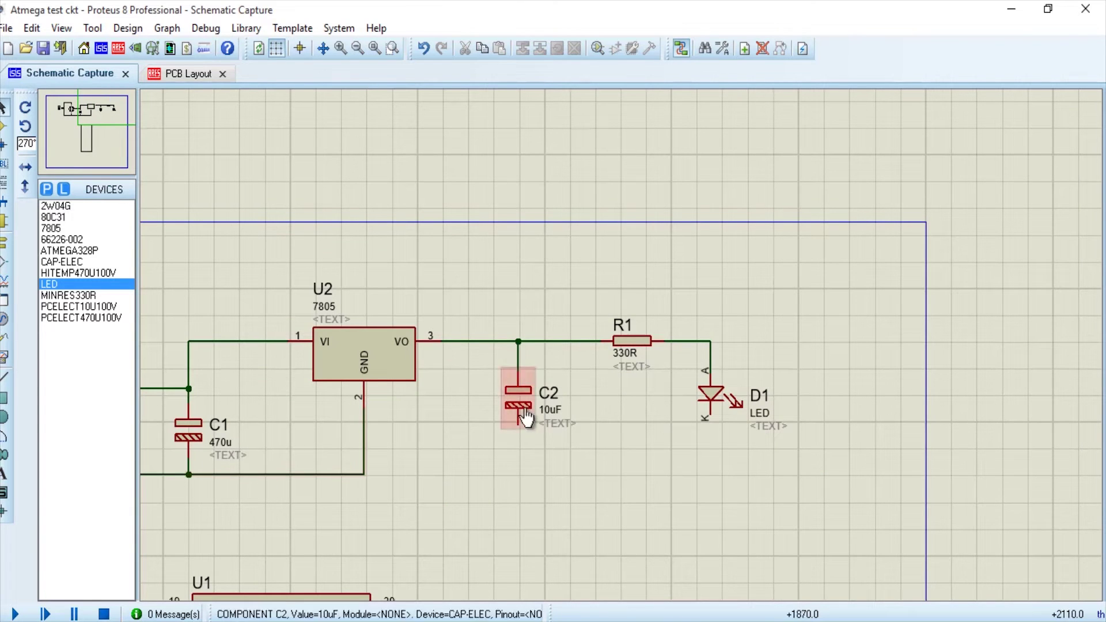
{"action": "left_click", "coordinate": [517, 424]}
{"action": "left_click", "coordinate": [713, 416]}
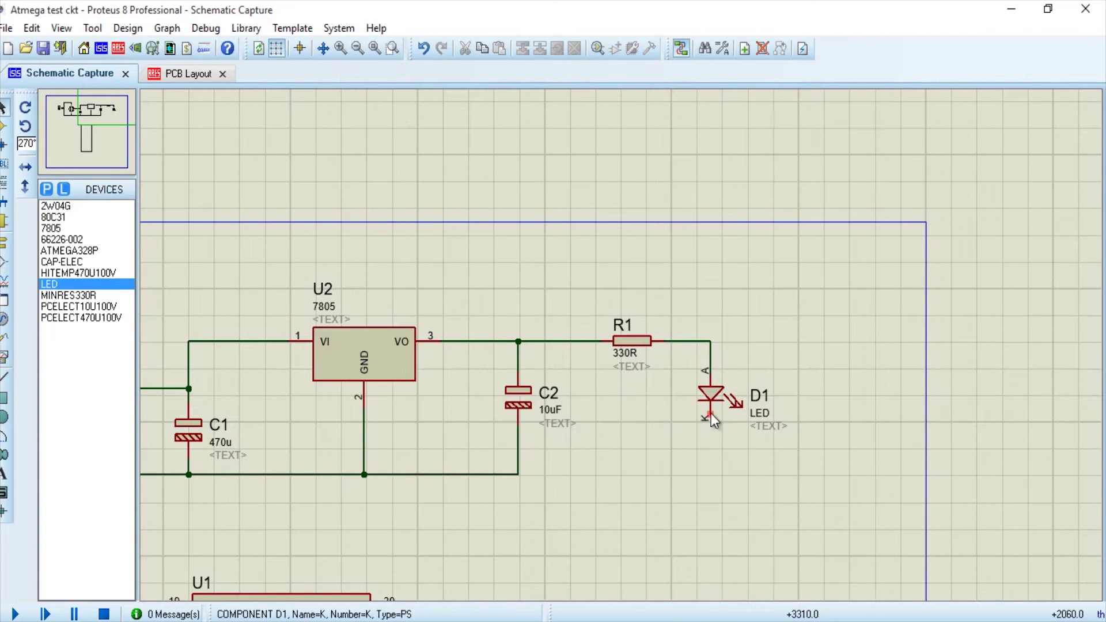
{"action": "left_click", "coordinate": [518, 474]}
Straighten the wire from D1's cathode so it lines up with the common line at C2's lower junction.
{"action": "scroll", "coordinate": [585, 439], "scroll_direction": "down", "scroll_amount": 2}
{"action": "scroll", "coordinate": [620, 343], "scroll_direction": "up", "scroll_amount": 4}
{"action": "left_click", "coordinate": [621, 343]}
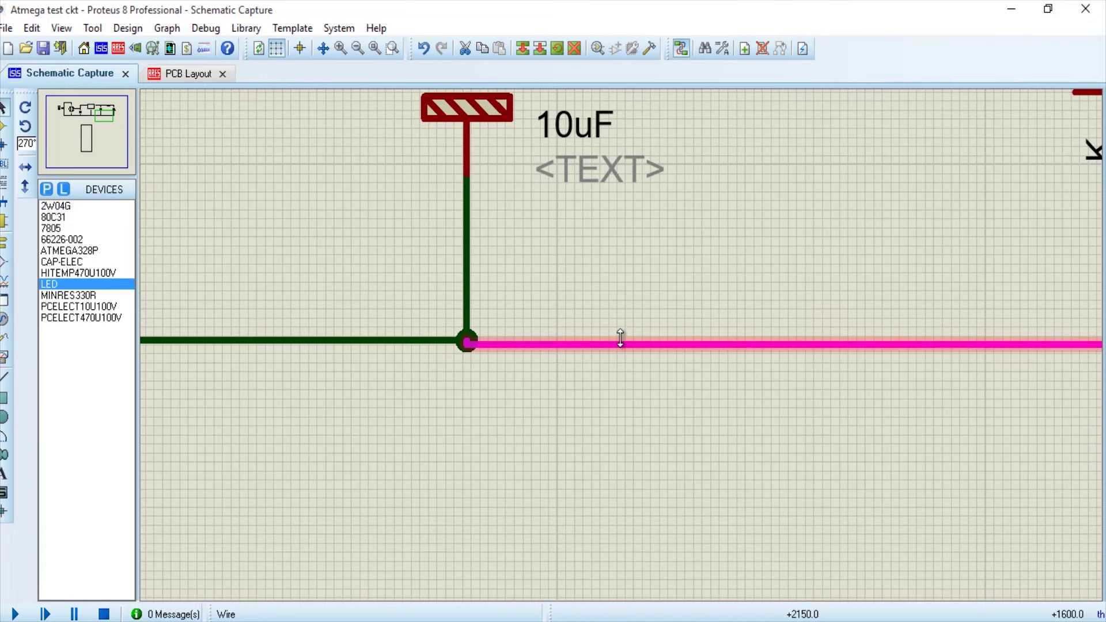
{"action": "left_click", "coordinate": [614, 364]}
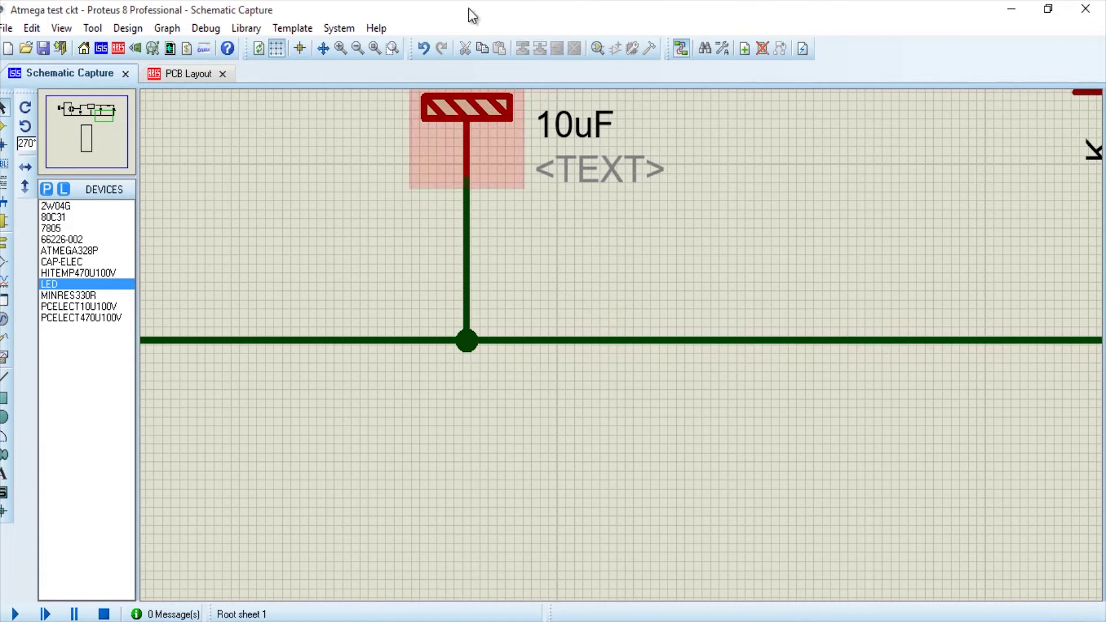
Place two POWER terminals, one above the C2 output node and one above the C1 input node.
{"action": "scroll", "coordinate": [483, 298], "scroll_direction": "down", "scroll_amount": 4}
{"action": "scroll", "coordinate": [470, 301], "scroll_direction": "up", "scroll_amount": 3}
{"action": "scroll", "coordinate": [720, 389], "scroll_direction": "down", "scroll_amount": 2}
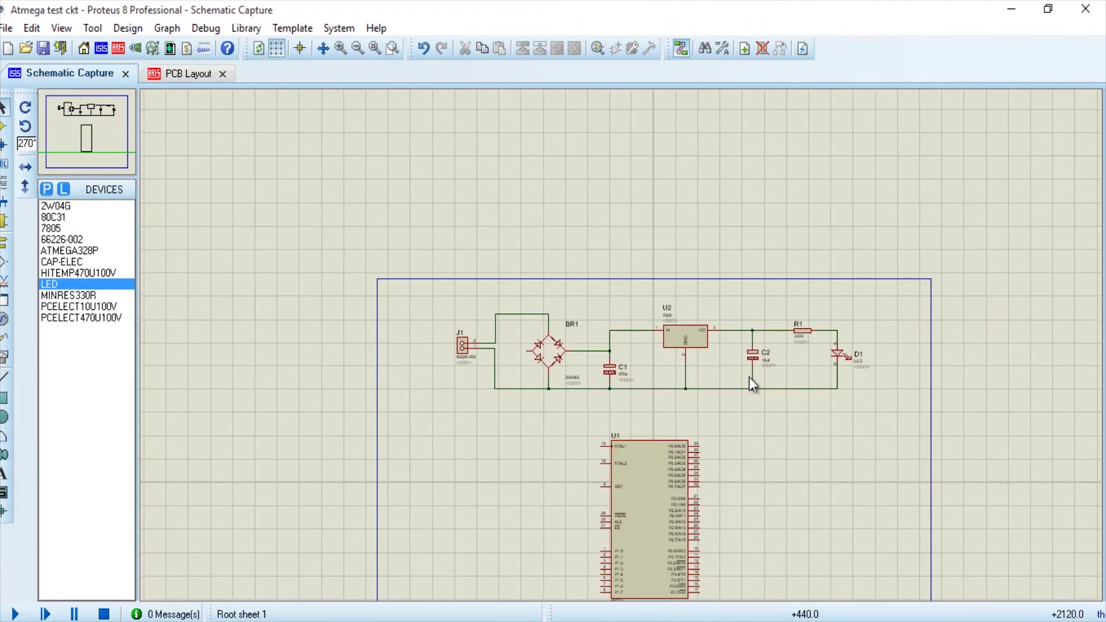
{"action": "right_click", "coordinate": [740, 417]}
{"action": "mouse_move", "coordinate": [775, 418]}
{"action": "mouse_move", "coordinate": [932, 143]}
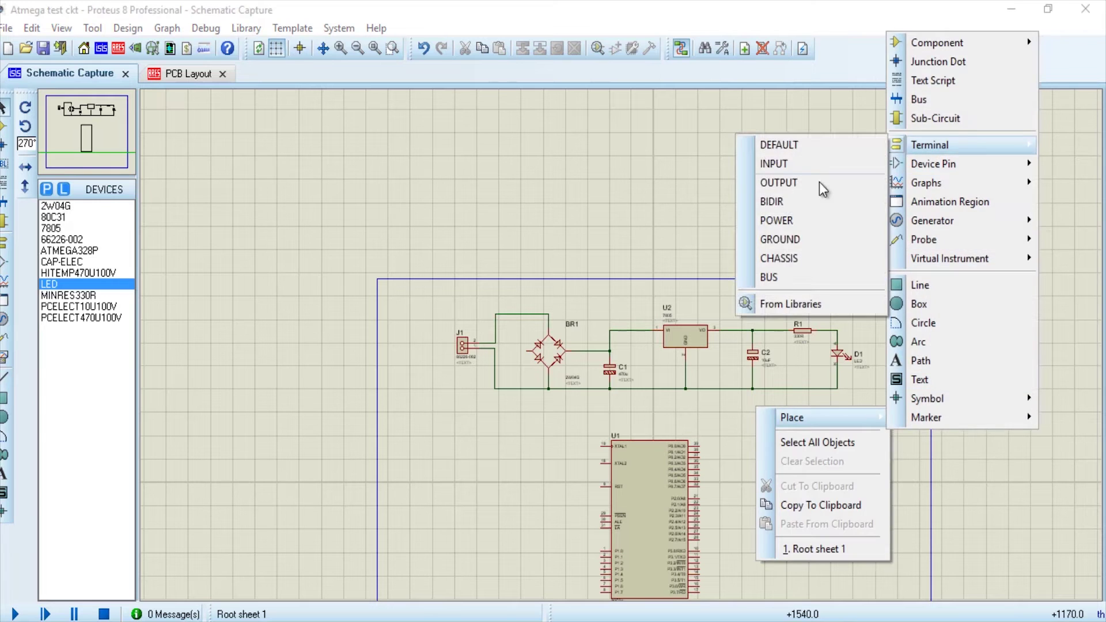
{"action": "left_click", "coordinate": [789, 163]}
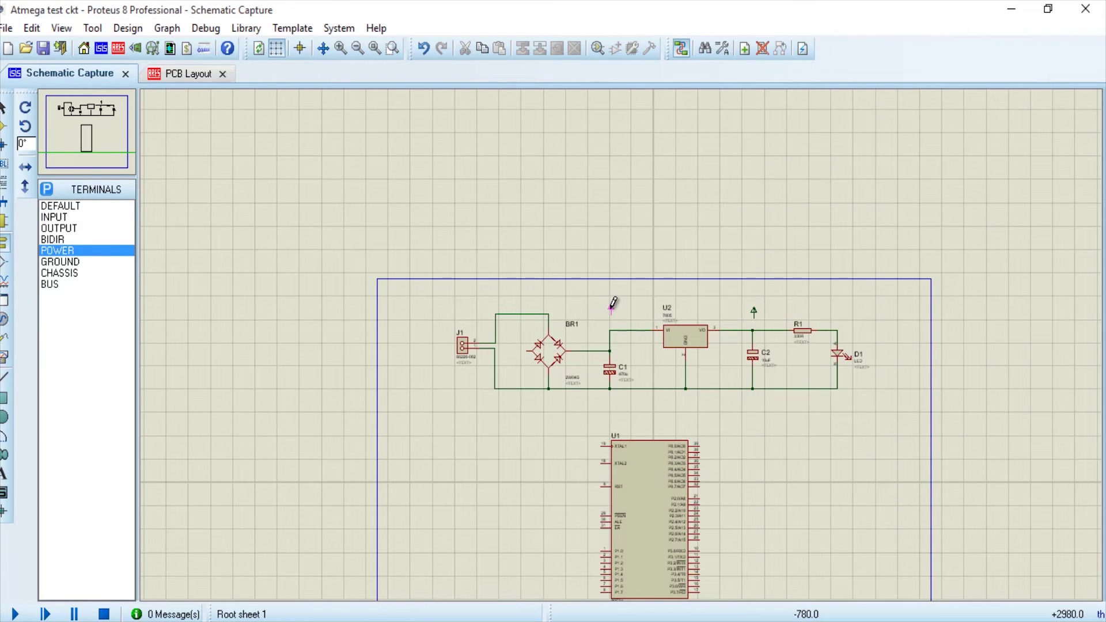
Align the power terminal above C2 with the output node and wire it to that junction.
{"action": "scroll", "coordinate": [753, 311], "scroll_direction": "up", "scroll_amount": 4}
{"action": "left_click_drag", "start_coordinate": [629, 242], "coordinate": [602, 248]}
{"action": "left_click", "coordinate": [600, 351]}
{"action": "left_click", "coordinate": [601, 547]}
Label the power terminal above C2 as VCC.
{"action": "right_click", "coordinate": [628, 234]}
{"action": "left_click", "coordinate": [650, 267]}
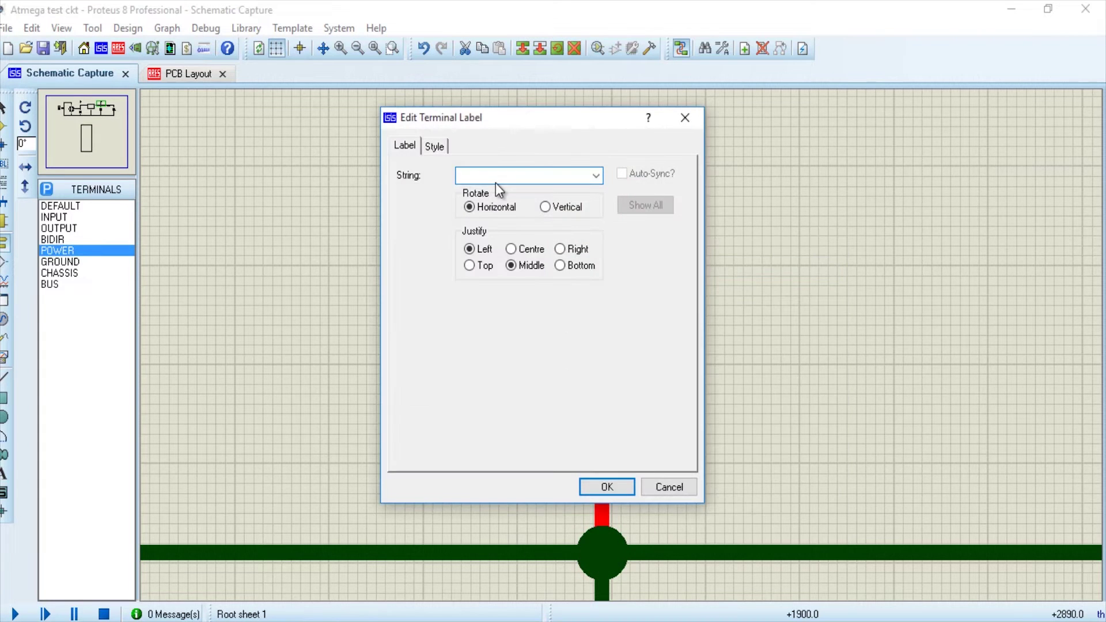
{"action": "type", "text": "VCC"}
{"action": "key", "text": "Return"}
{"action": "scroll", "coordinate": [626, 272], "scroll_direction": "down", "scroll_amount": 4}
{"action": "double_click", "coordinate": [625, 271]}
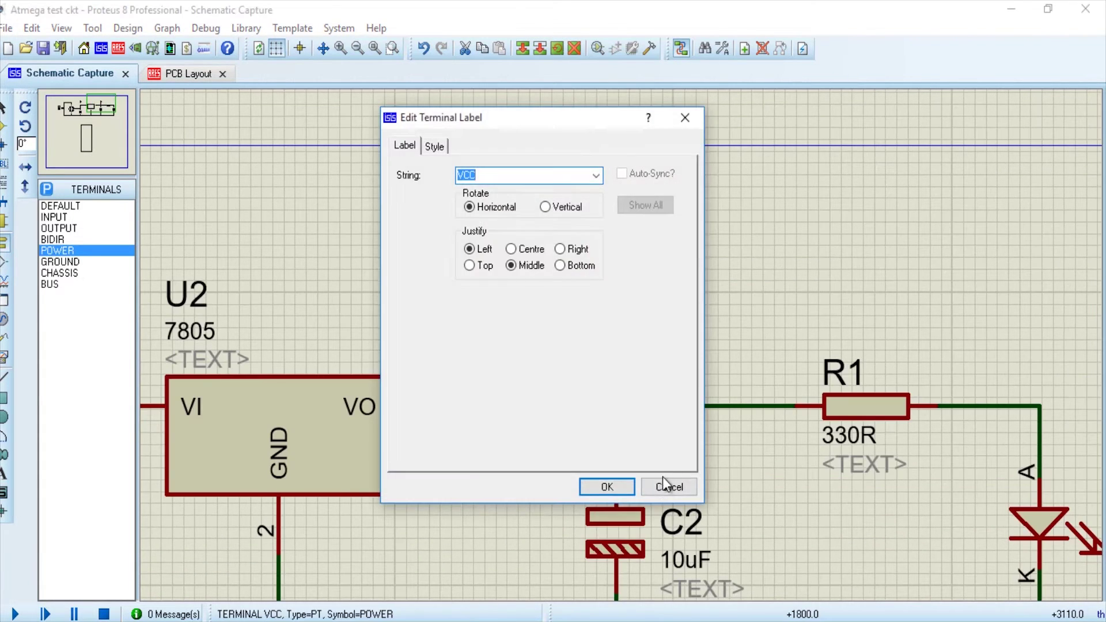
{"action": "left_click", "coordinate": [666, 487]}
Wire the power terminal above C1 to the 7805 input line and align it directly above the junction.
{"action": "scroll", "coordinate": [621, 285], "scroll_direction": "down", "scroll_amount": 4}
{"action": "scroll", "coordinate": [292, 316], "scroll_direction": "up", "scroll_amount": 4}
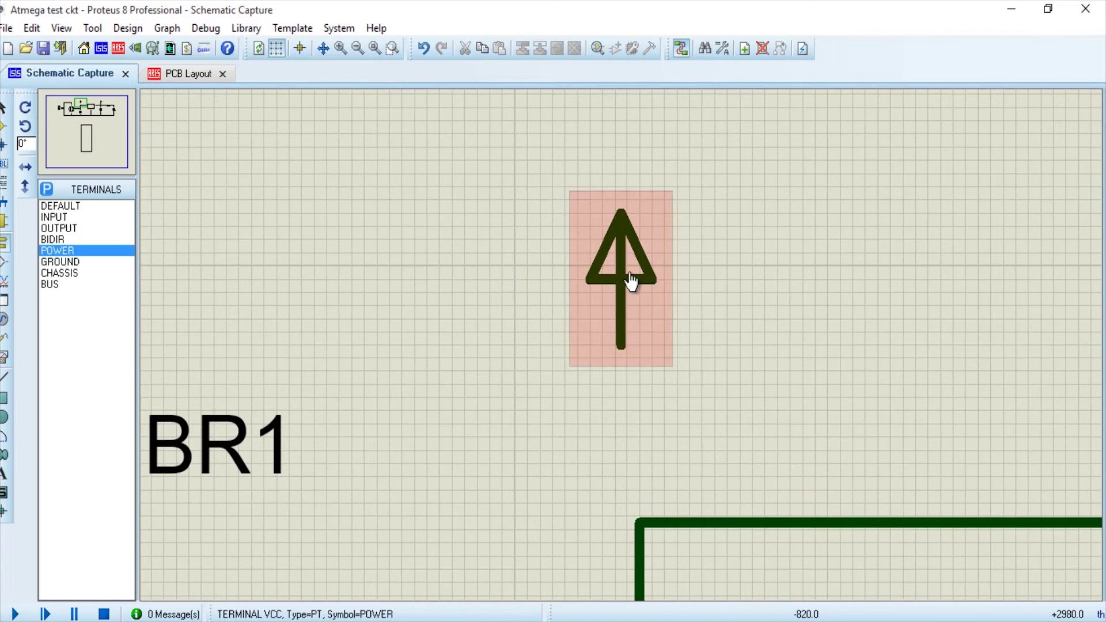
{"action": "left_click", "coordinate": [630, 280]}
{"action": "left_click", "coordinate": [625, 345]}
{"action": "left_click", "coordinate": [638, 522]}
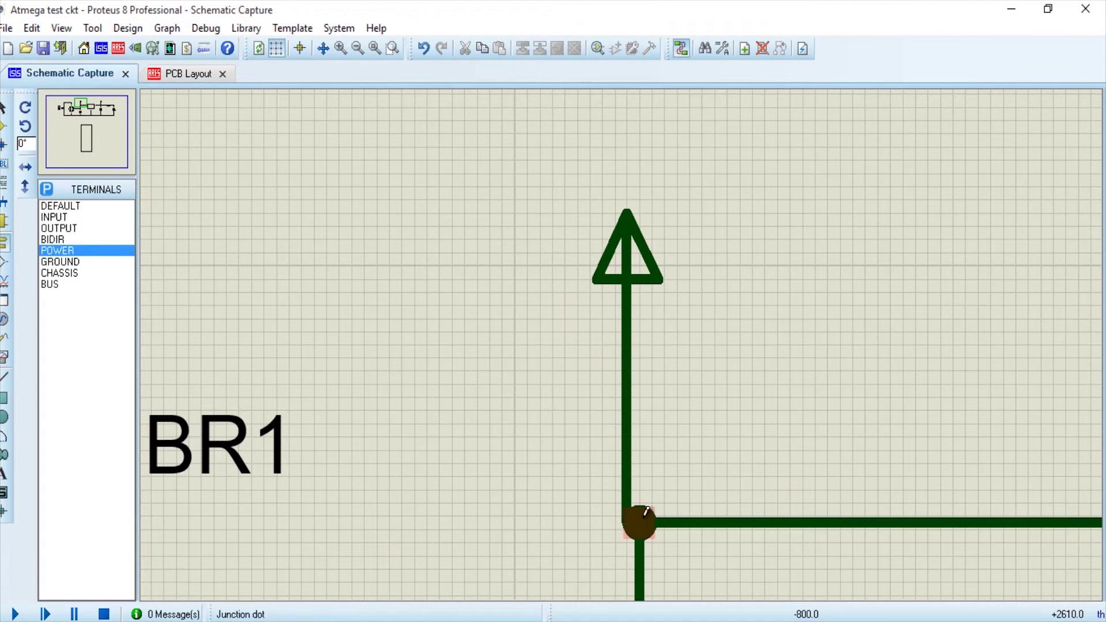
{"action": "left_click", "coordinate": [629, 262]}
{"action": "left_click_drag", "start_coordinate": [630, 262], "coordinate": [634, 380]}
Label the power terminal above C1 as 12V and move the label to the left of its arrow.
{"action": "right_click", "coordinate": [648, 351]}
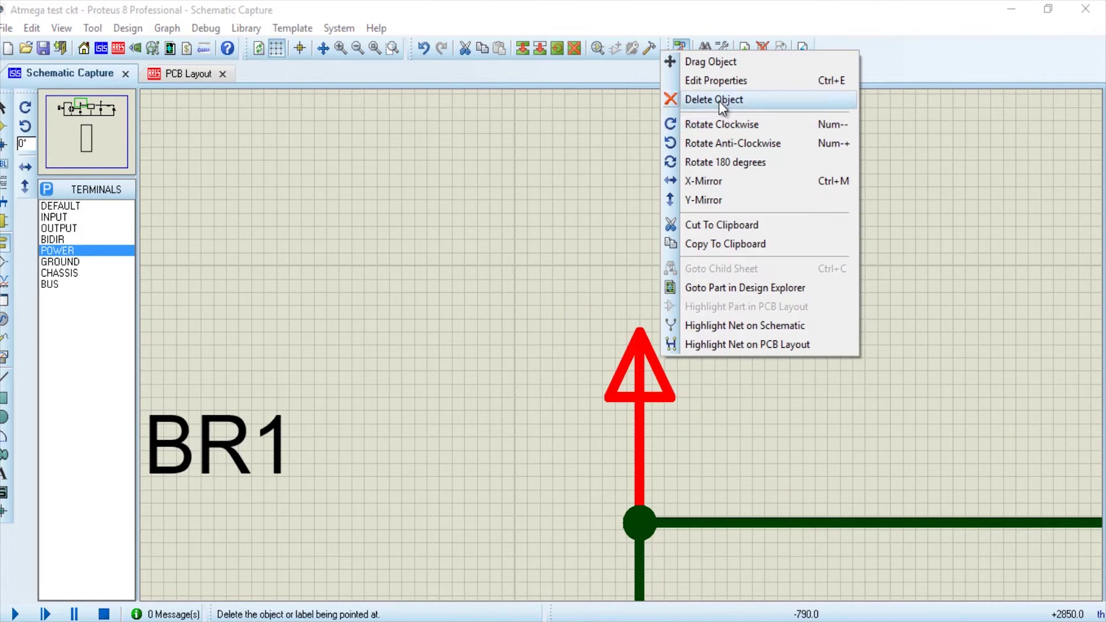
{"action": "left_click", "coordinate": [717, 79]}
{"action": "type", "text": "12V"}
{"action": "key", "text": "Return"}
{"action": "left_click_drag", "start_coordinate": [678, 284], "coordinate": [573, 343]}
{"action": "left_click", "coordinate": [771, 302]}
Delete the wire between BR1's lower pin and C1, and wire BR1's left-hand pin to C1's lower node.
{"action": "scroll", "coordinate": [770, 302], "scroll_direction": "down", "scroll_amount": 2}
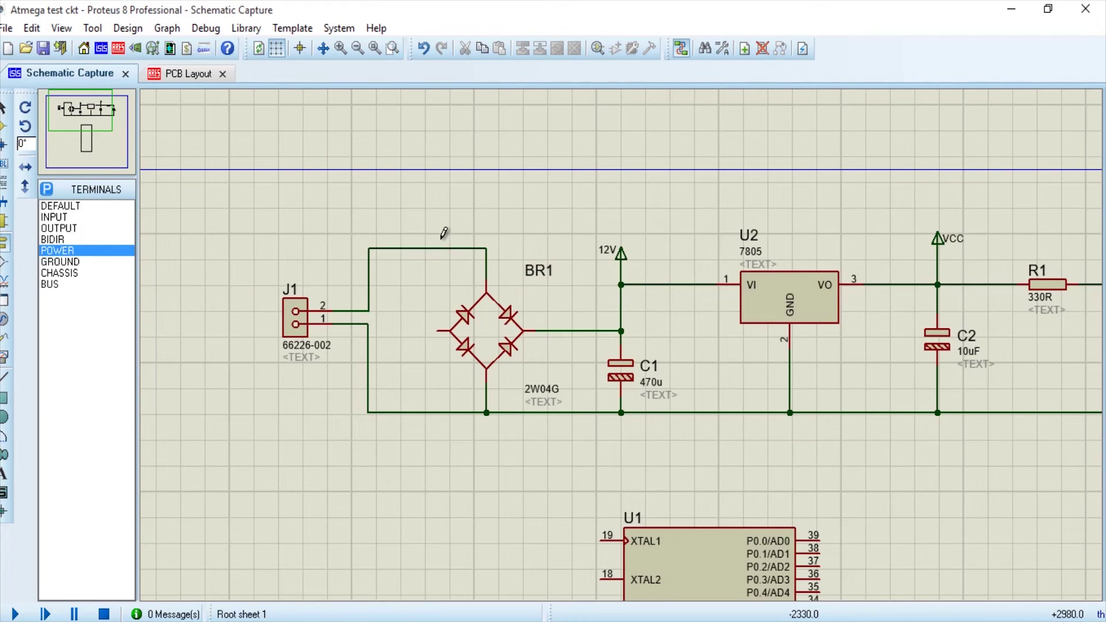
{"action": "right_click", "coordinate": [564, 413]}
{"action": "right_click", "coordinate": [565, 413]}
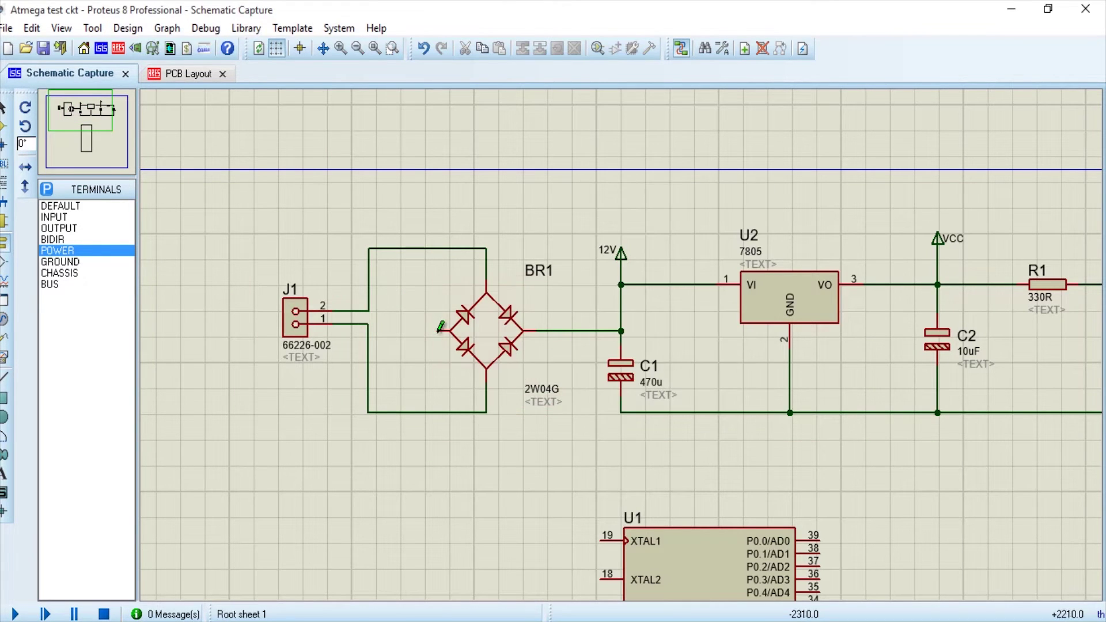
{"action": "left_click", "coordinate": [439, 329]}
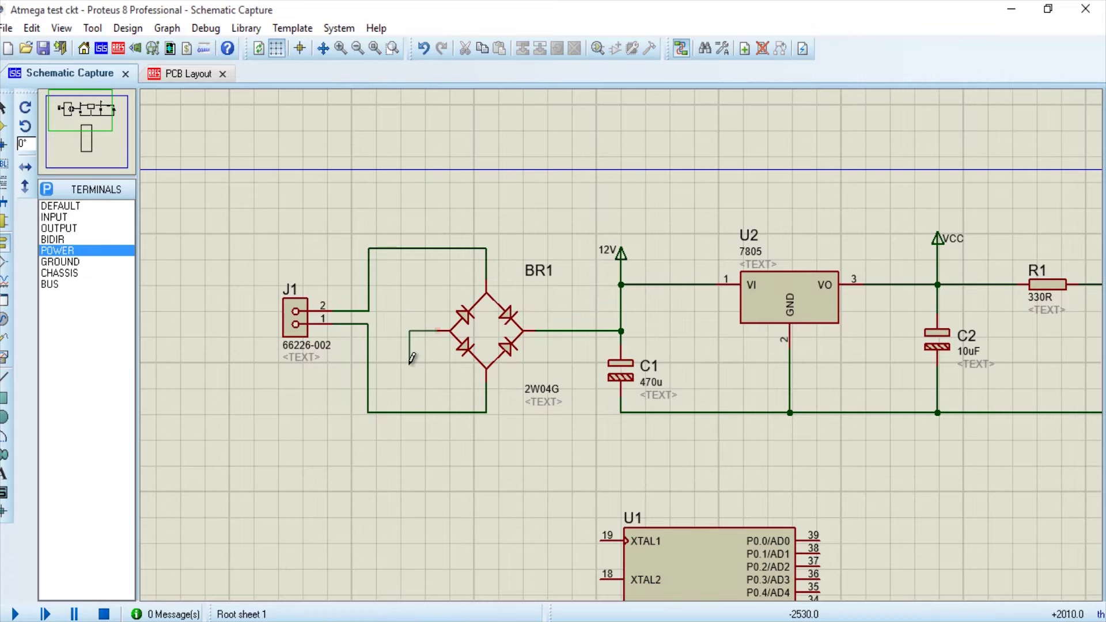
{"action": "left_click", "coordinate": [622, 412]}
Move the common line below C1, the 7805, C2 and D1 down to the level of BR1's return wire.
{"action": "right_click", "coordinate": [703, 413]}
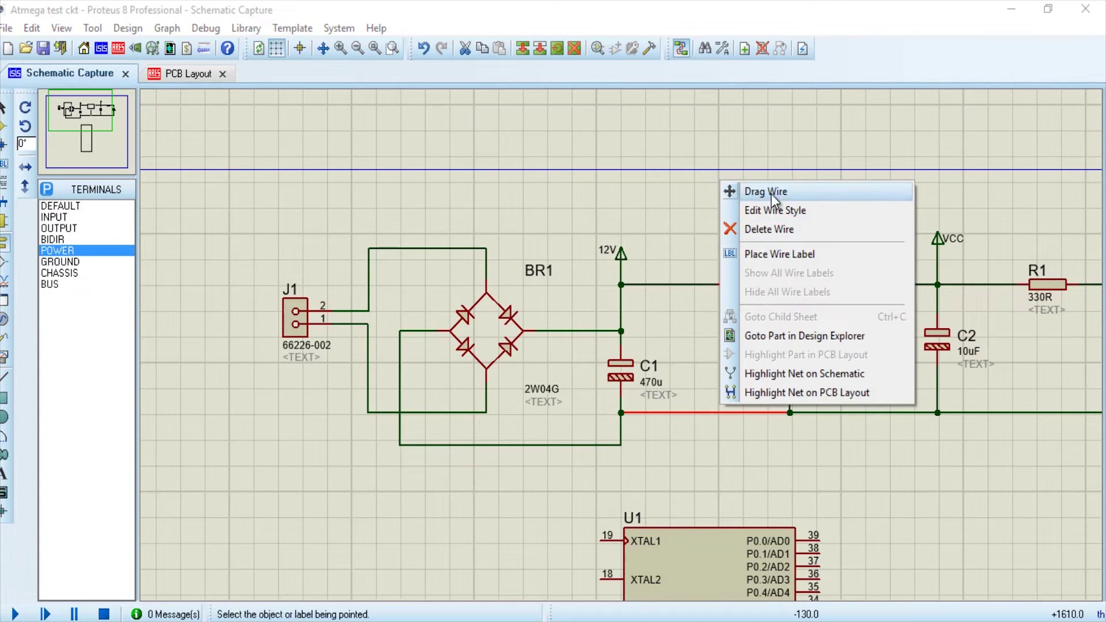
{"action": "key", "text": "Escape"}
{"action": "scroll", "coordinate": [556, 339], "scroll_direction": "down", "scroll_amount": 3}
{"action": "scroll", "coordinate": [627, 355], "scroll_direction": "up", "scroll_amount": 4}
{"action": "scroll", "coordinate": [626, 355], "scroll_direction": "down", "scroll_amount": 3}
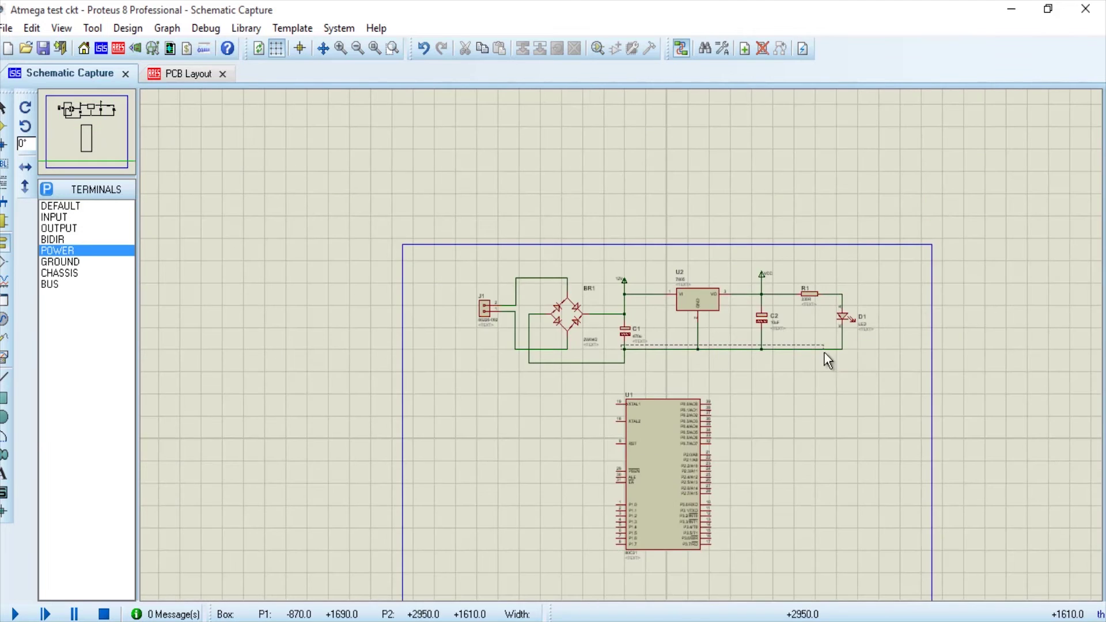
{"action": "scroll", "coordinate": [824, 353], "scroll_direction": "up", "scroll_amount": 2}
{"action": "left_click_drag", "start_coordinate": [625, 345], "coordinate": [622, 370]}
{"action": "left_click", "coordinate": [622, 370]}
Align the return wire from BR1's left-hand pin with the common line at C1's lower junction.
{"action": "scroll", "coordinate": [370, 292], "scroll_direction": "up", "scroll_amount": 1}
{"action": "right_click", "coordinate": [307, 318]}
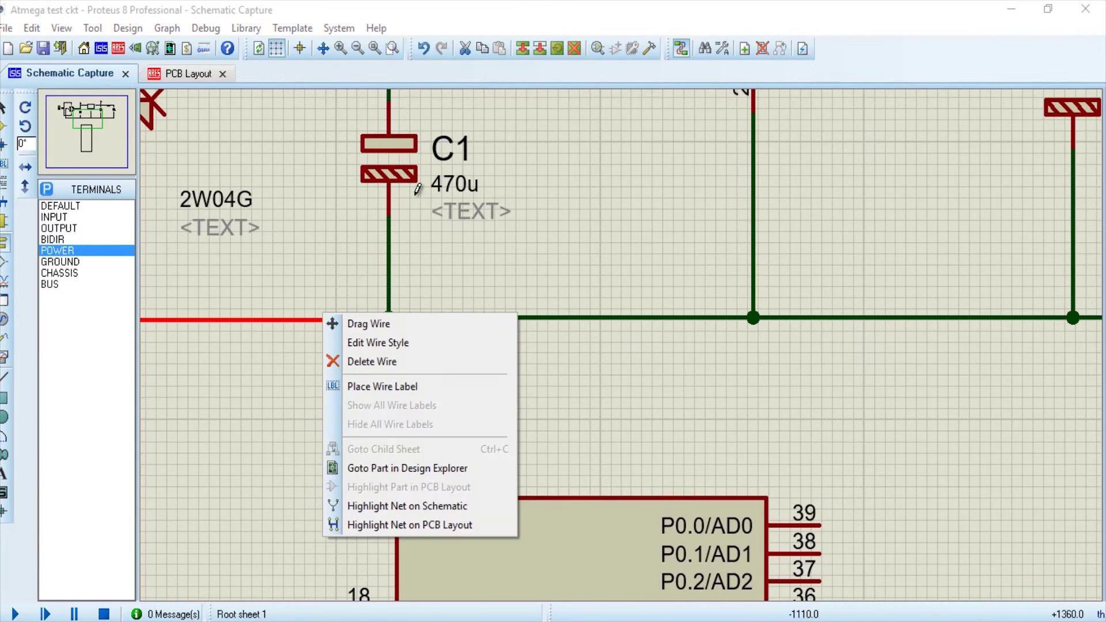
{"action": "key", "text": "Escape"}
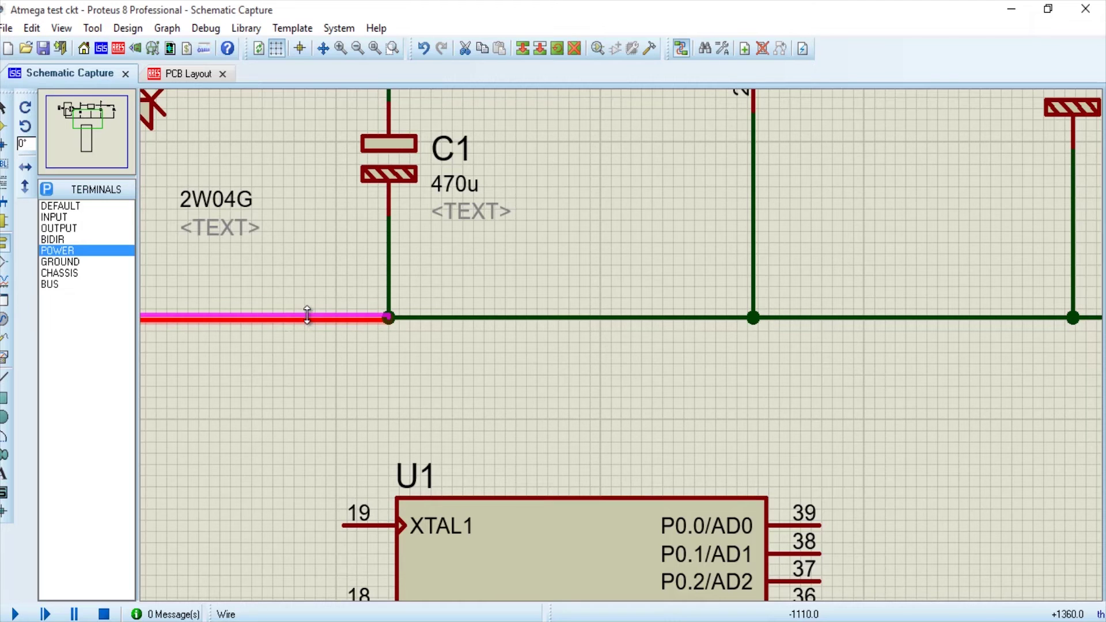
{"action": "left_click", "coordinate": [670, 356]}
Place a GROUND terminal below the 7805 and wire it to the common line at the GND junction.
{"action": "right_click", "coordinate": [670, 356]}
{"action": "mouse_move", "coordinate": [716, 362]}
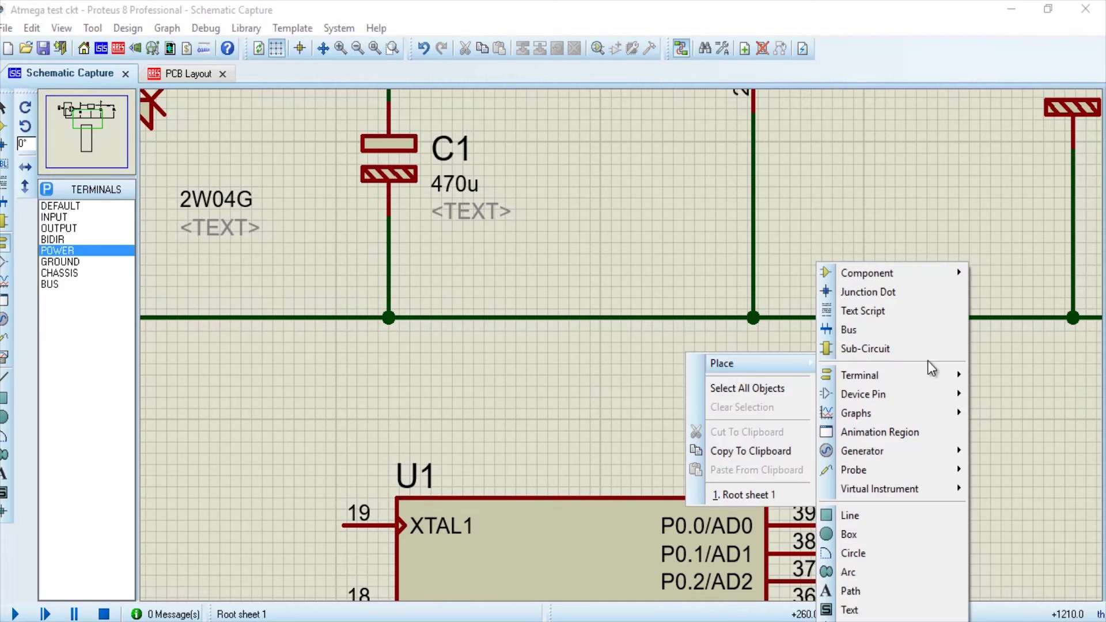
{"action": "mouse_move", "coordinate": [876, 444]}
{"action": "left_click", "coordinate": [749, 469]}
{"action": "left_click", "coordinate": [753, 352]}
{"action": "left_click", "coordinate": [752, 352]}
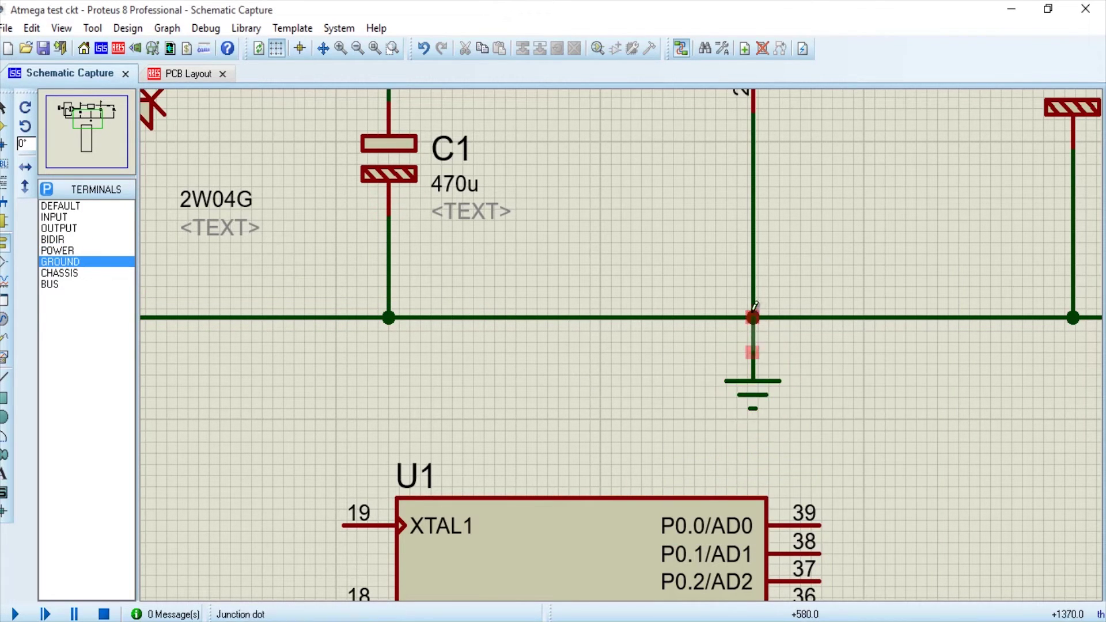
{"action": "left_click", "coordinate": [753, 320]}
{"action": "scroll", "coordinate": [812, 345], "scroll_direction": "down", "scroll_amount": 3}
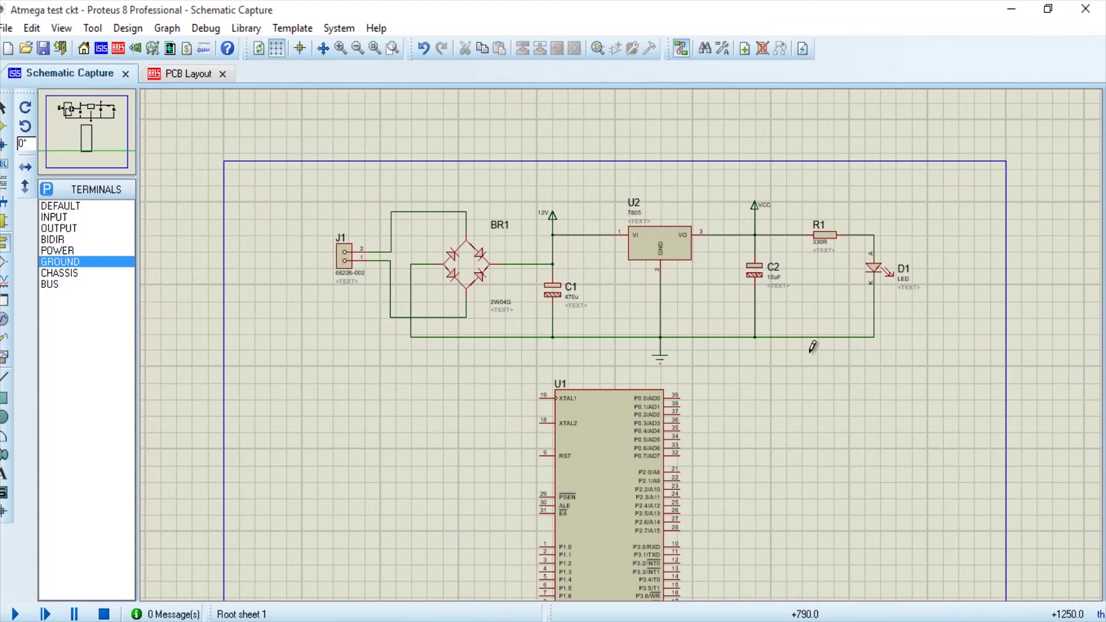
{"action": "scroll", "coordinate": [831, 366], "scroll_direction": "down", "scroll_amount": 1}
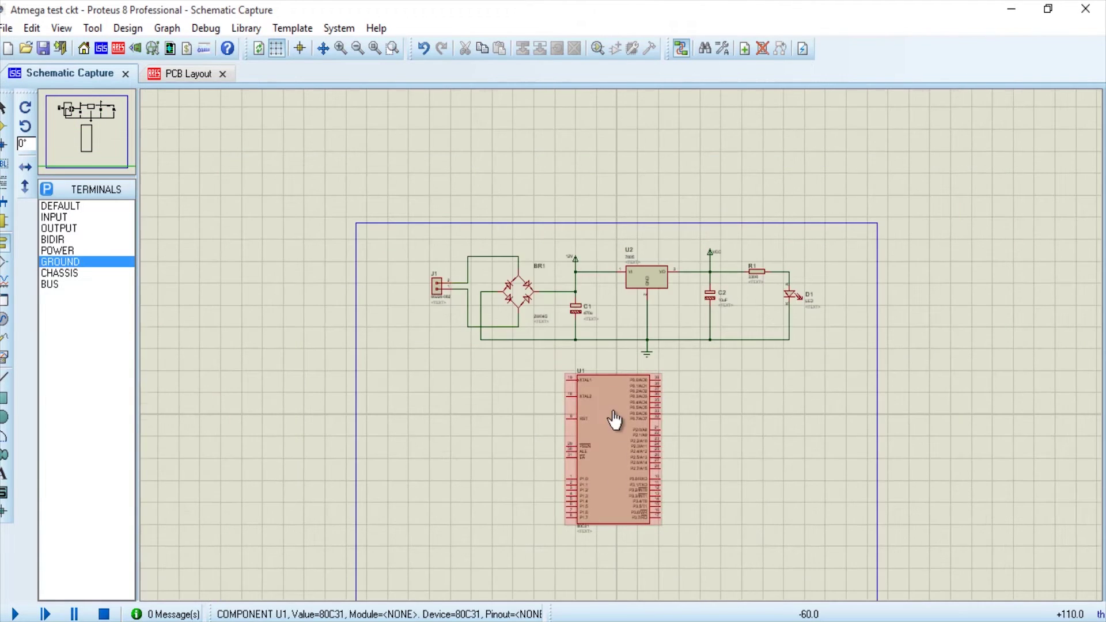
{"action": "scroll", "coordinate": [612, 348], "scroll_direction": "up", "scroll_amount": 5}
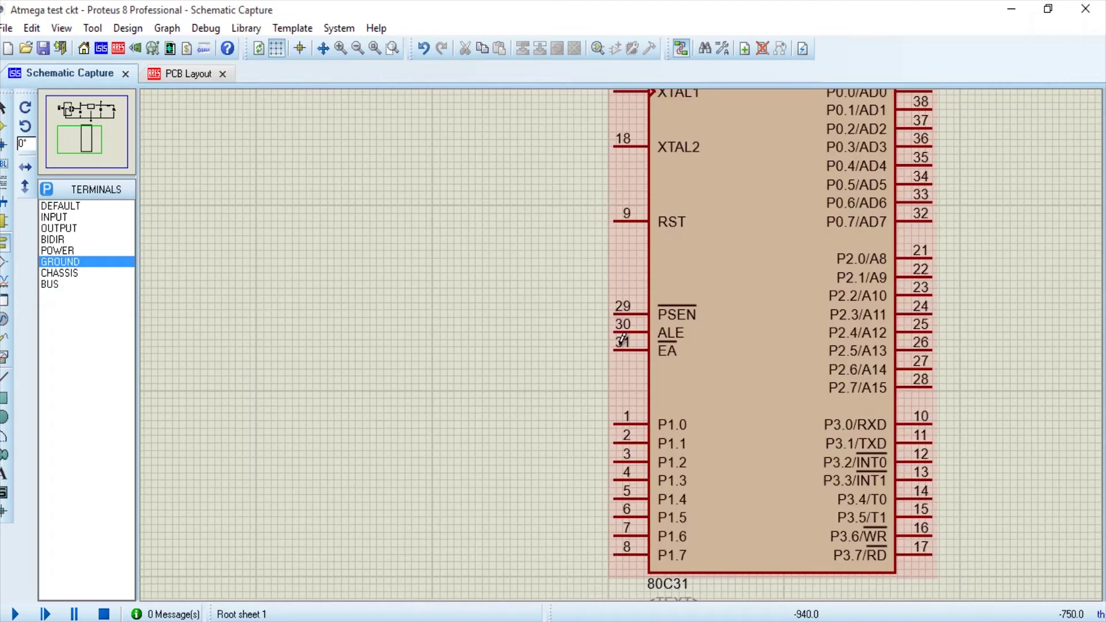
Place a POWER terminal above and to the left of the 80C31's EA pin and wire it to that pin.
{"action": "scroll", "coordinate": [622, 339], "scroll_direction": "up", "scroll_amount": 1}
{"action": "right_click", "coordinate": [439, 313]}
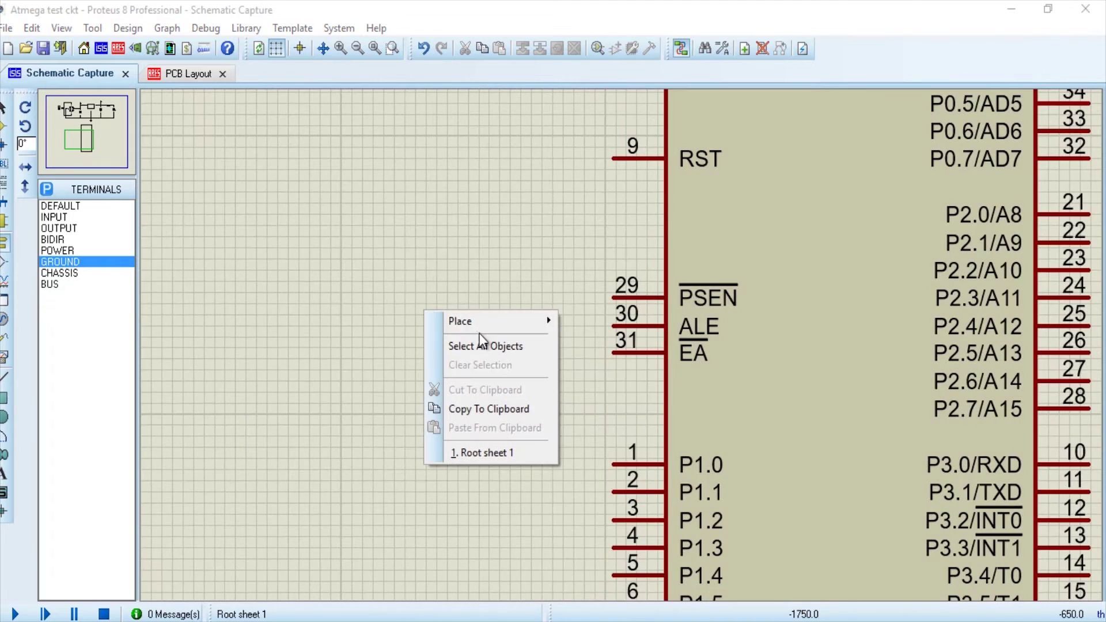
{"action": "mouse_move", "coordinate": [468, 321]}
{"action": "mouse_move", "coordinate": [614, 375]}
{"action": "left_click", "coordinate": [737, 455]}
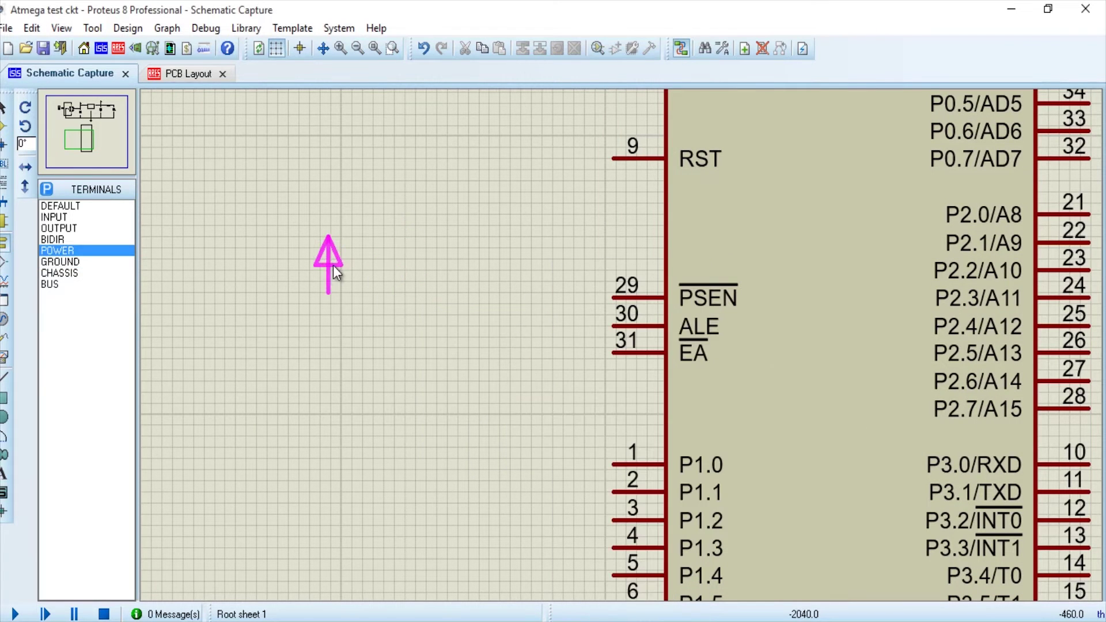
{"action": "left_click", "coordinate": [340, 265]}
{"action": "left_click", "coordinate": [611, 353]}
{"action": "left_click", "coordinate": [341, 293]}
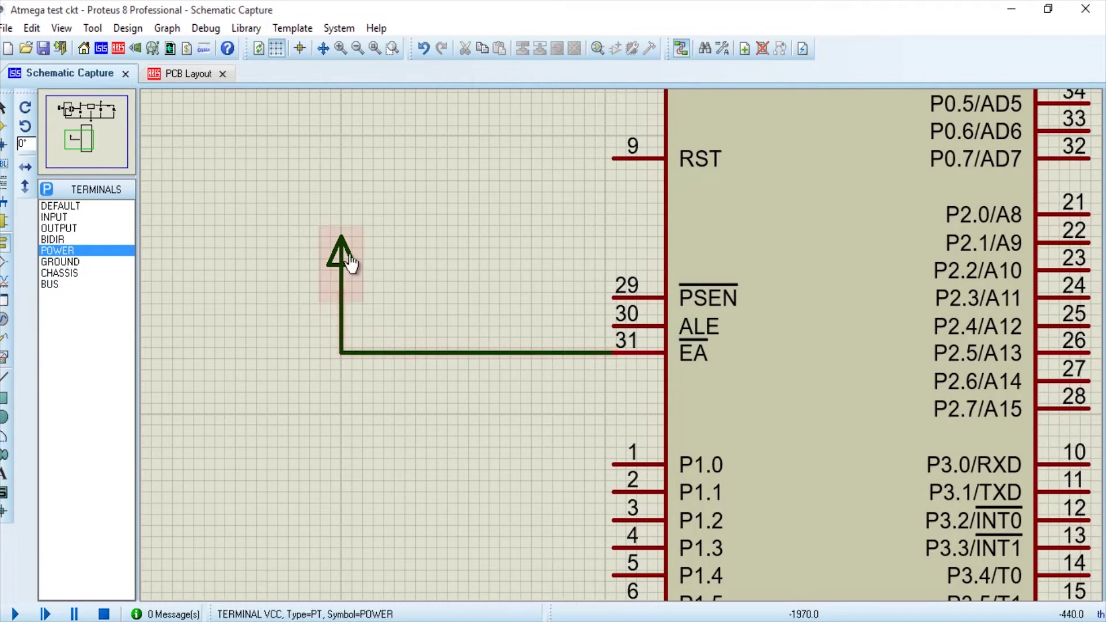
Label the power terminal wired to the EA pin as VCC.
{"action": "double_click", "coordinate": [346, 257]}
{"action": "type", "text": "VCC"}
{"action": "key", "text": "Return"}
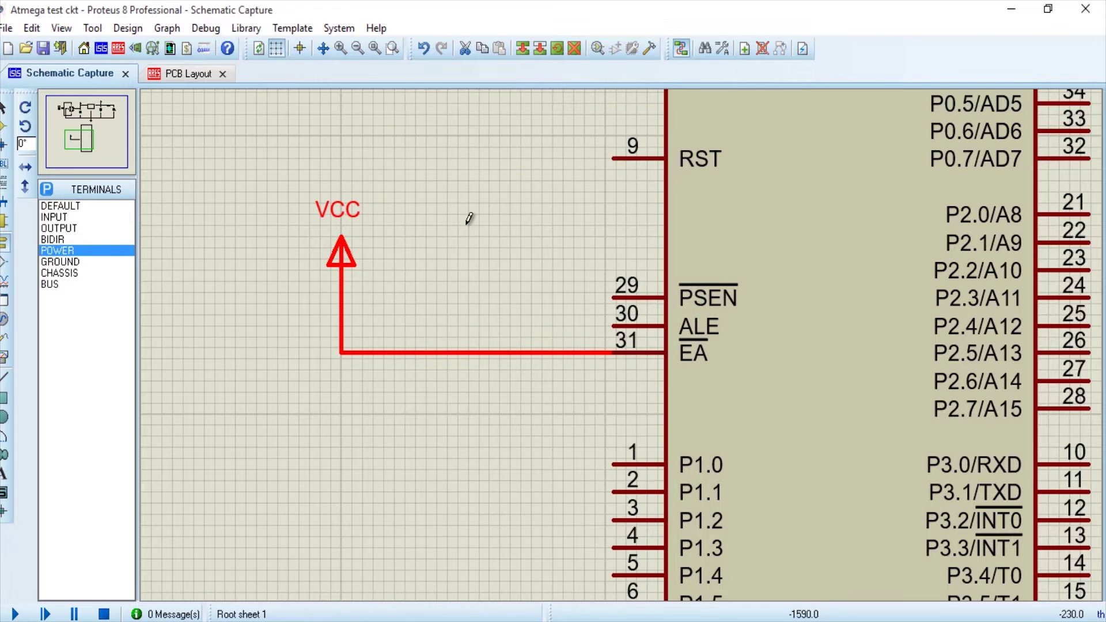
Switch to the PCB layout and place the bridge rectifier BR1 and capacitor C1 side by side.
{"action": "scroll", "coordinate": [471, 235], "scroll_direction": "down", "scroll_amount": 2}
{"action": "scroll", "coordinate": [570, 265], "scroll_direction": "down", "scroll_amount": 1}
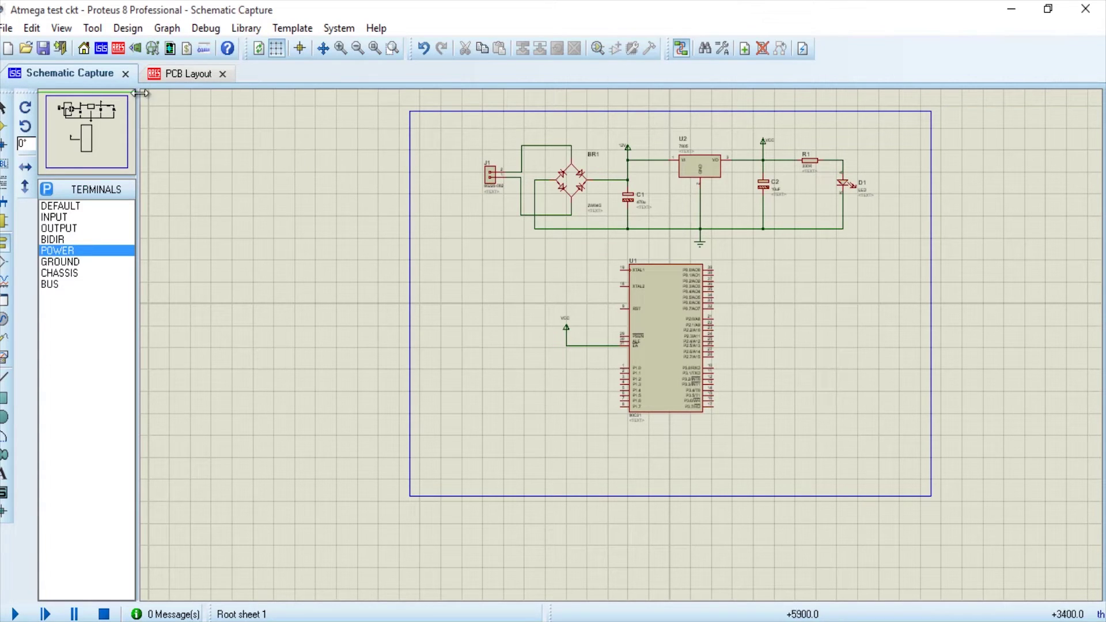
{"action": "left_click", "coordinate": [188, 74]}
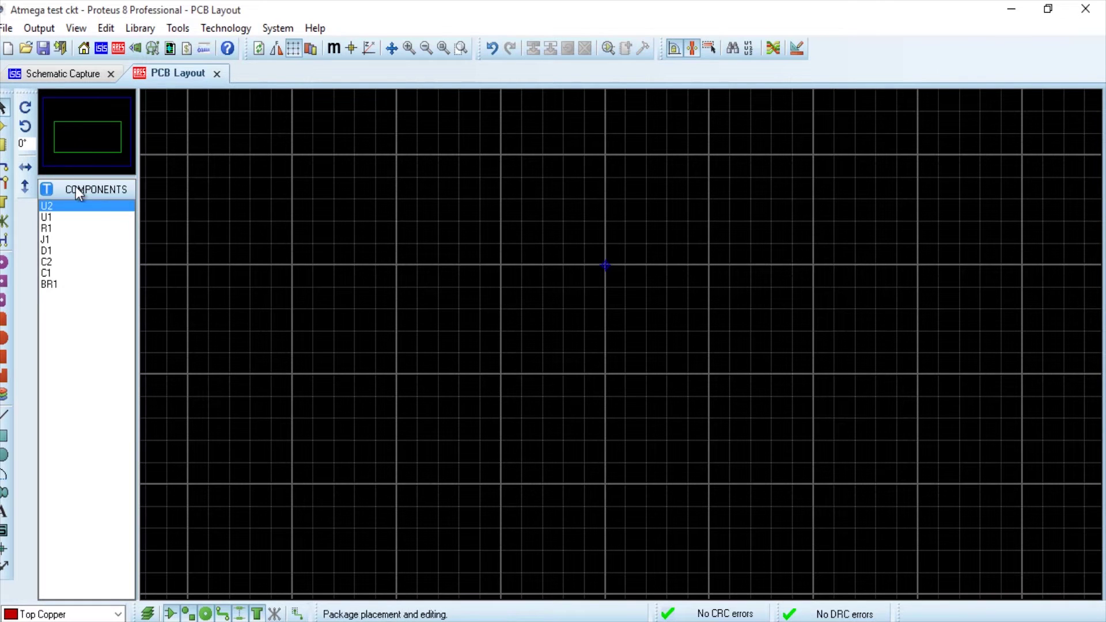
{"action": "left_click", "coordinate": [5, 131]}
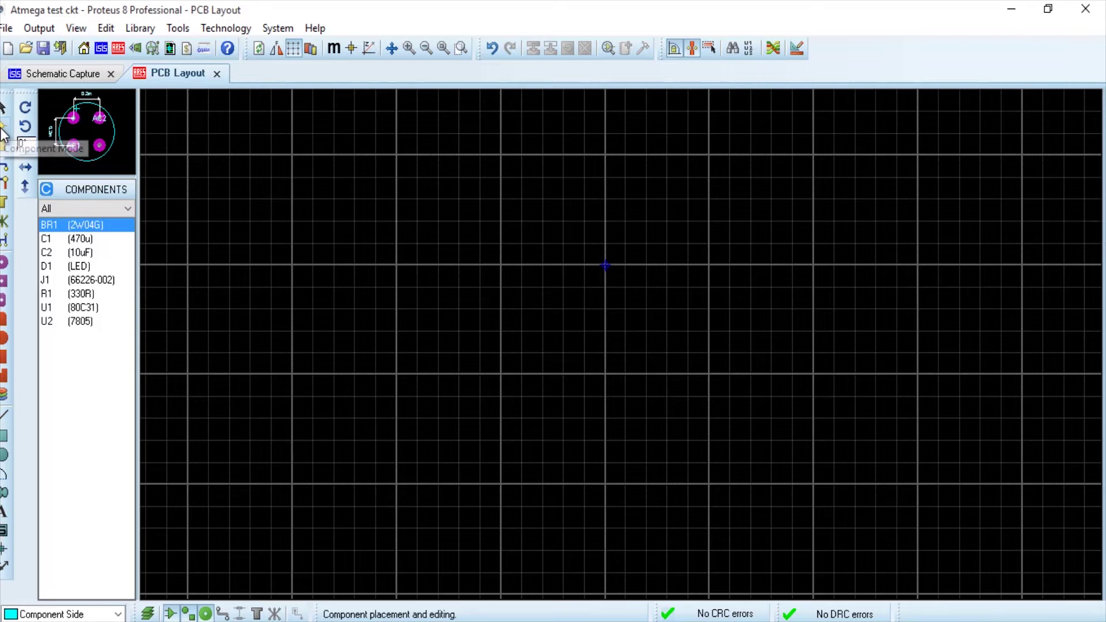
{"action": "left_click", "coordinate": [300, 196]}
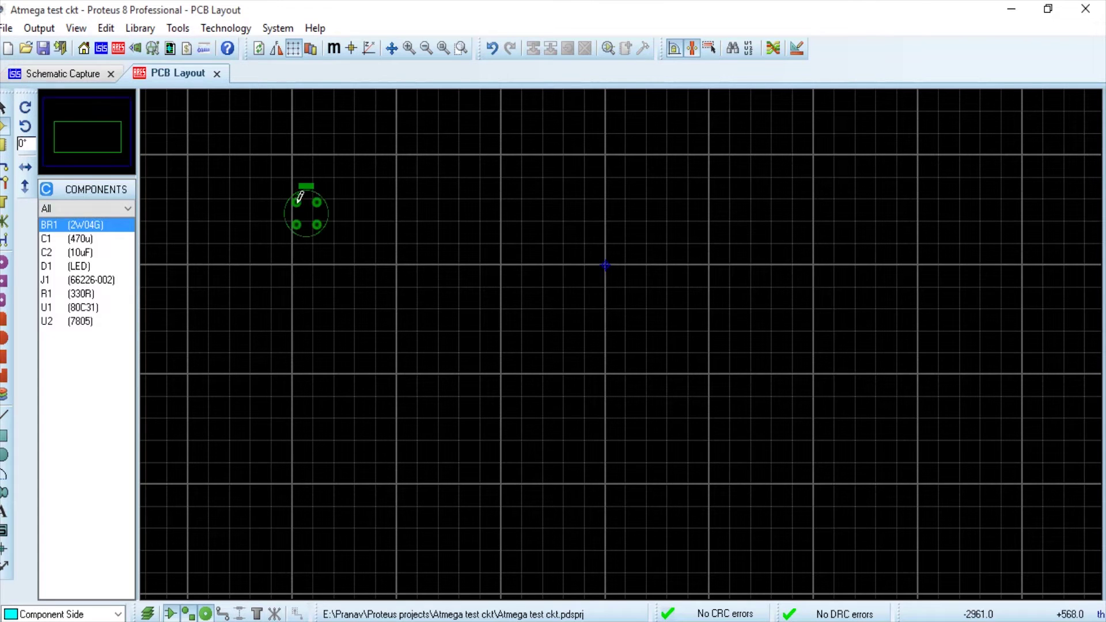
{"action": "left_click", "coordinate": [460, 222]}
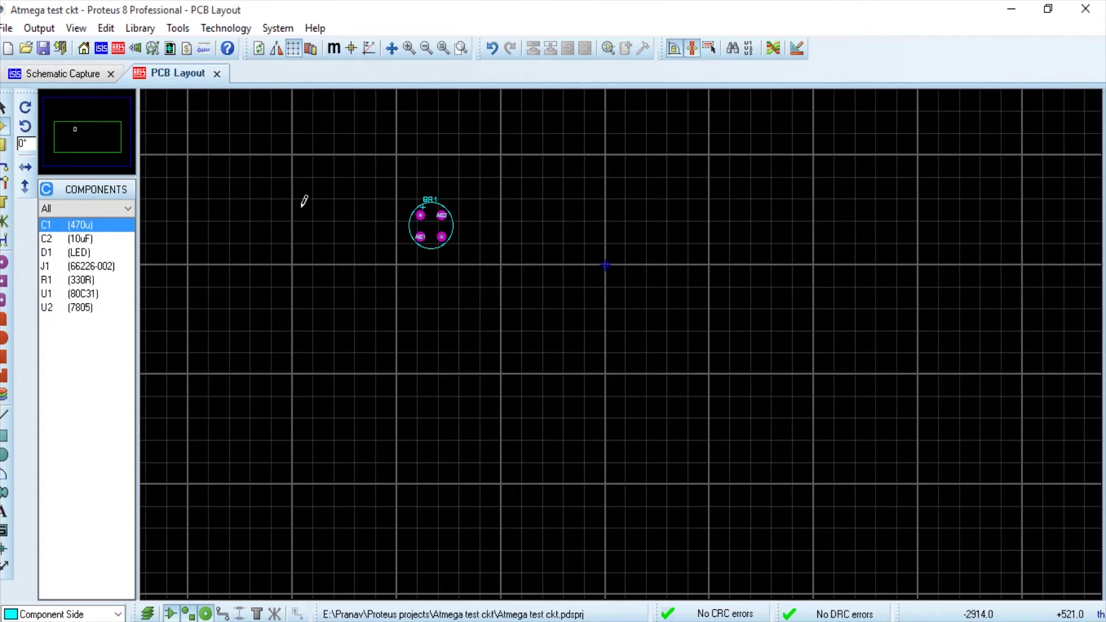
{"action": "left_click", "coordinate": [500, 237]}
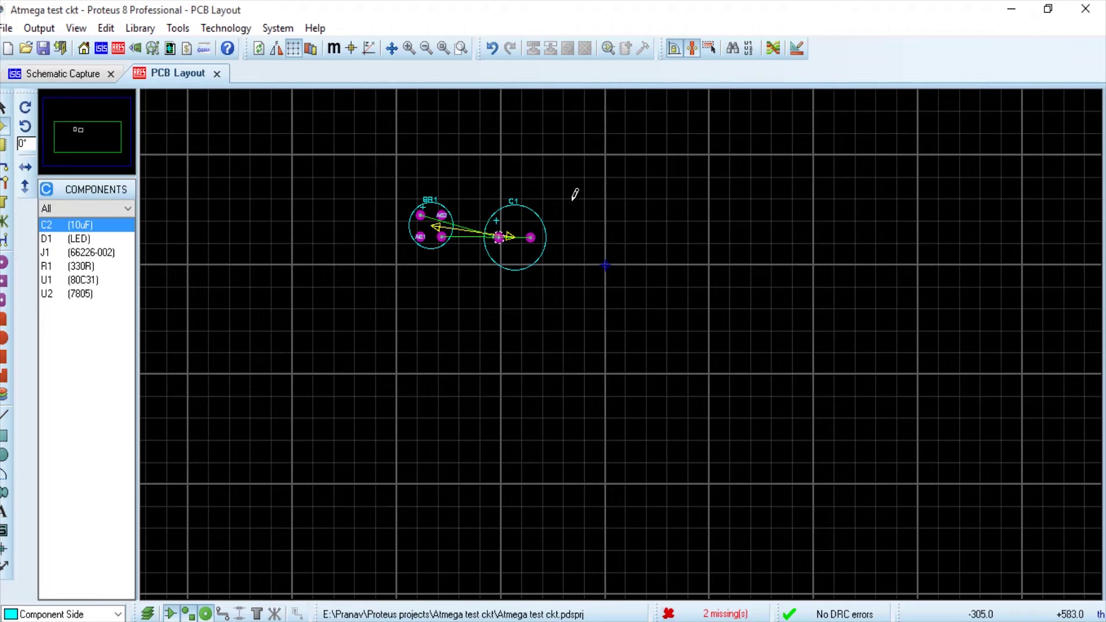
Place C2 and D1 well to the right of C1, connector J1 left of BR1, and resistor R1 above D1.
{"action": "left_click", "coordinate": [778, 233]}
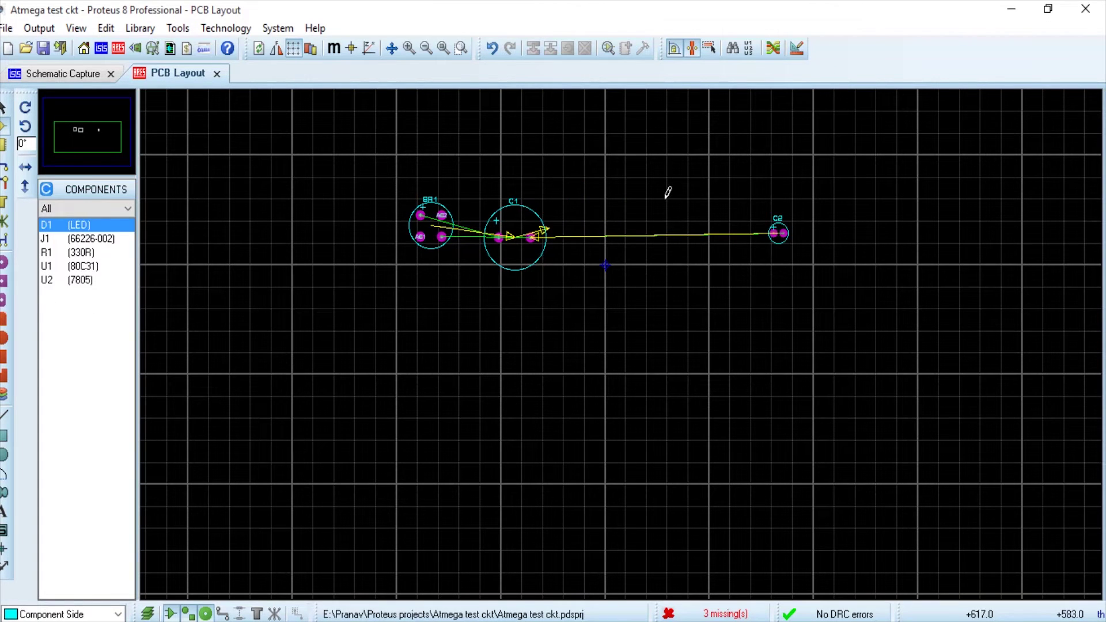
{"action": "left_click", "coordinate": [854, 235]}
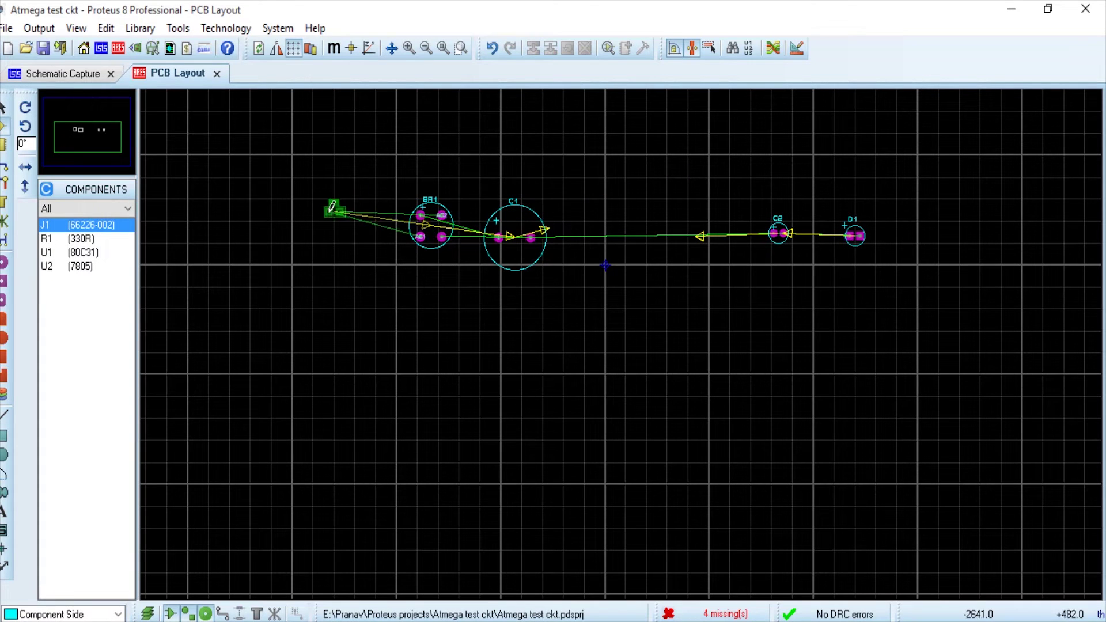
{"action": "left_click", "coordinate": [336, 225]}
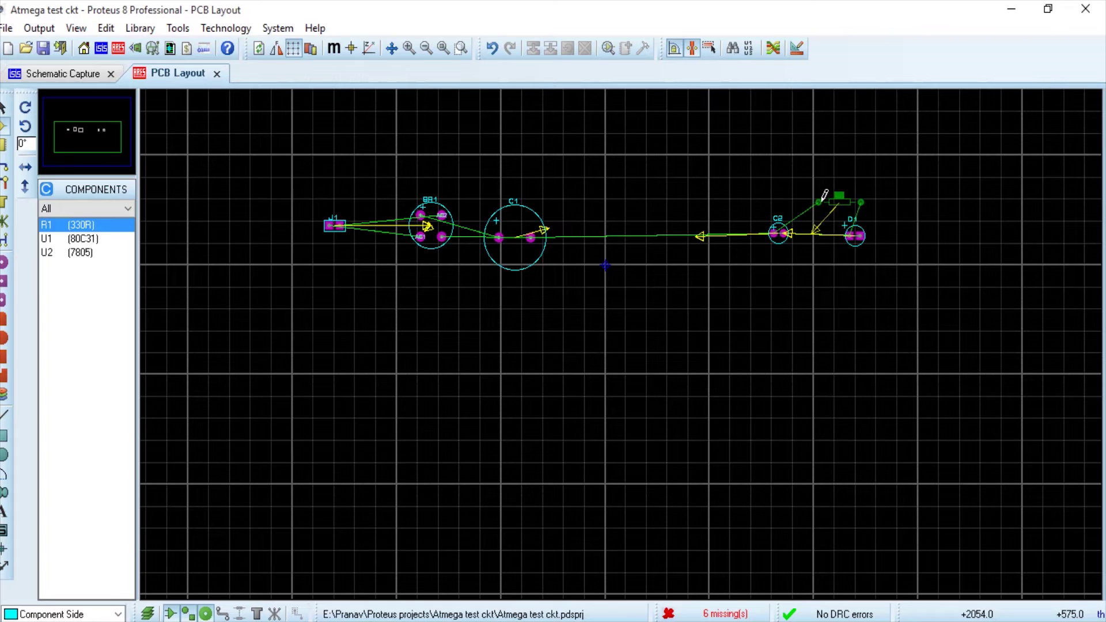
{"action": "left_click", "coordinate": [825, 197]}
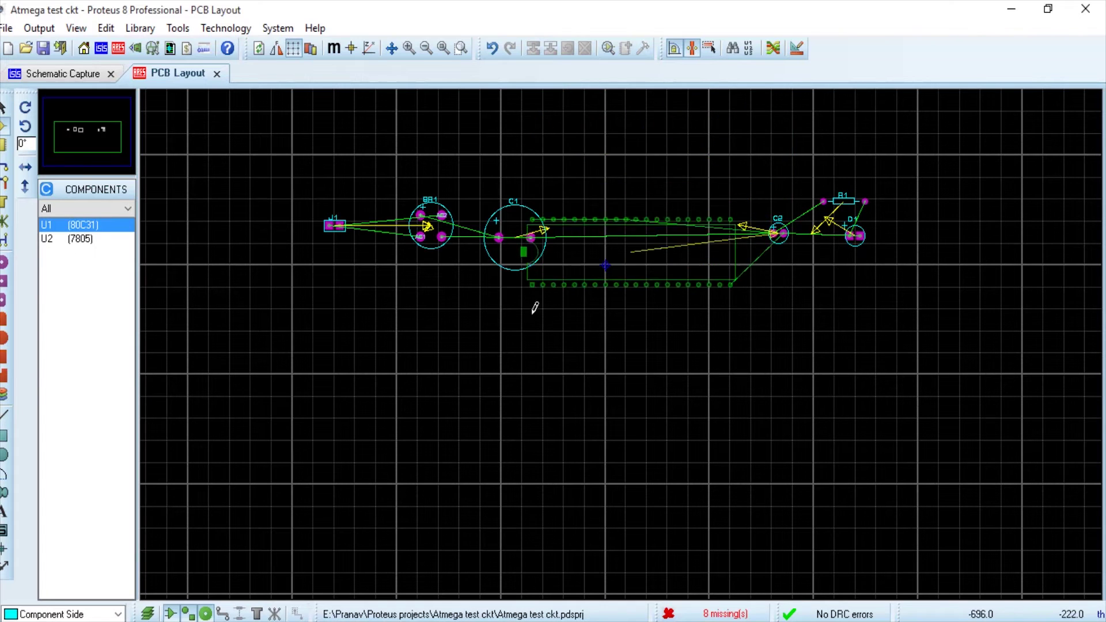
Place U1 horizontally below the row of parts at 0° and regulator U2 above it between C1 and C2.
{"action": "key", "text": "KP_Add"}
{"action": "key", "text": "KP_Add"}
{"action": "key", "text": "KP_Add"}
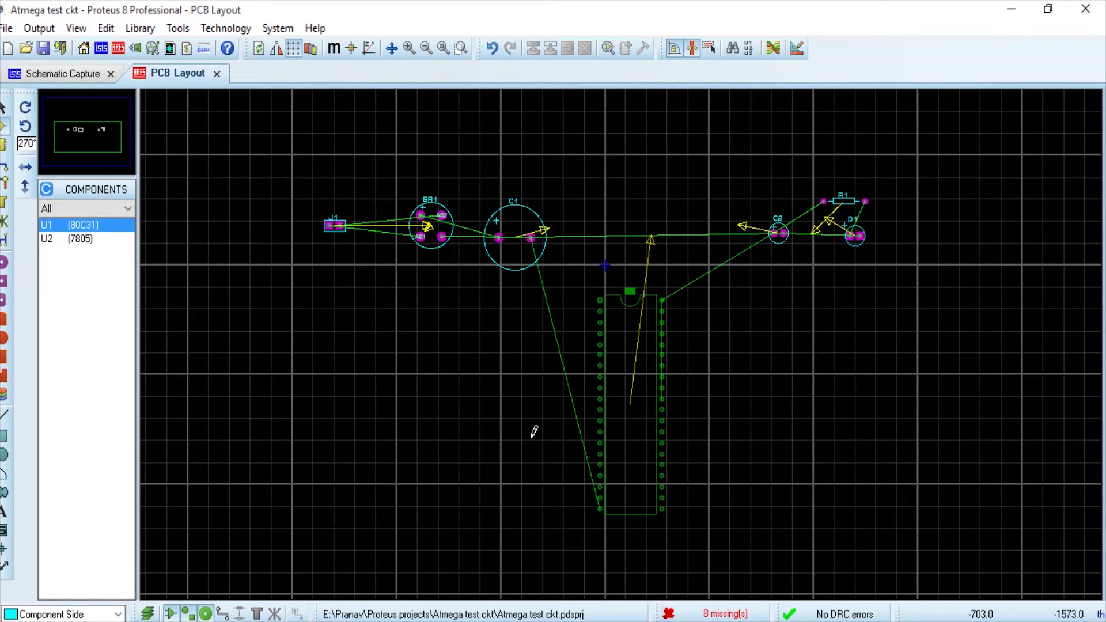
{"action": "key", "text": "KP_Add"}
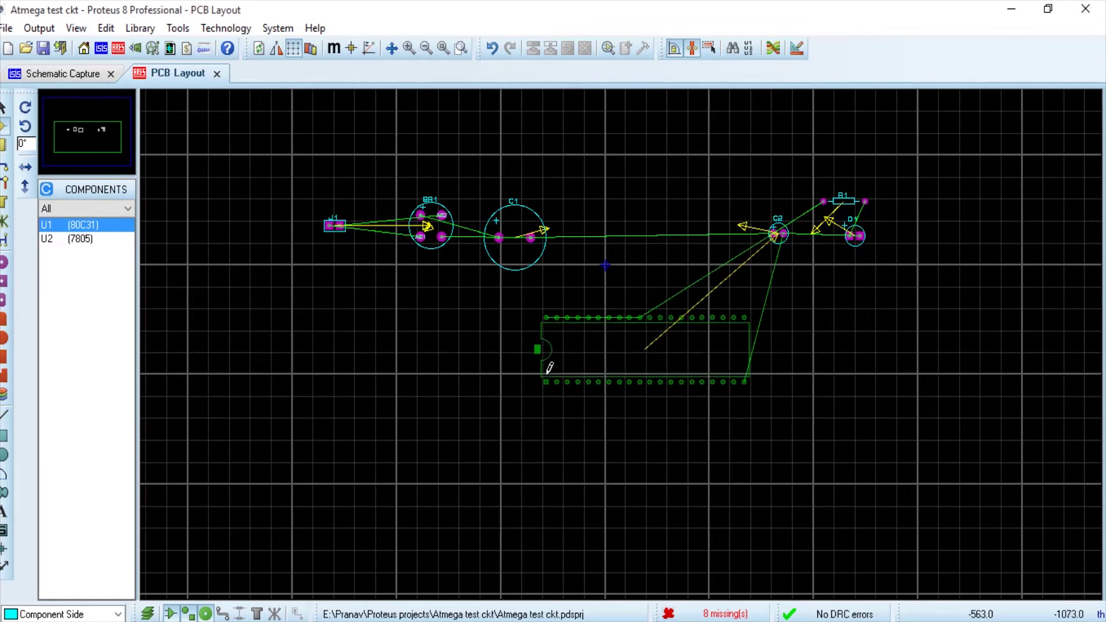
{"action": "left_click", "coordinate": [552, 362]}
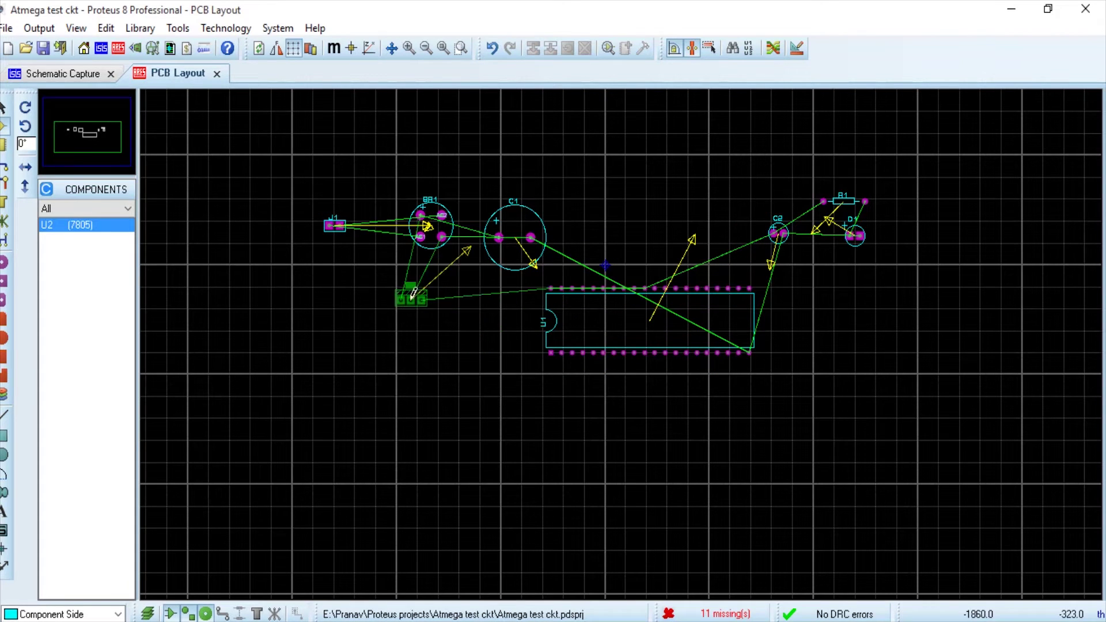
{"action": "left_click", "coordinate": [628, 188]}
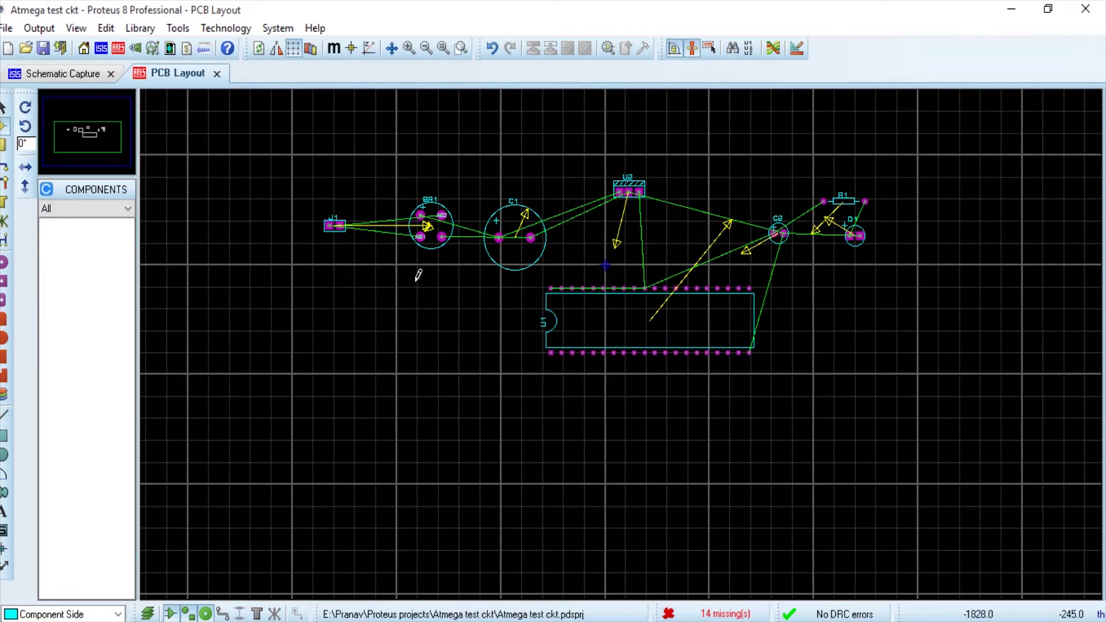
Rotate J1 and C1 so that the two pads of each are stacked vertically.
{"action": "left_click", "coordinate": [5, 169]}
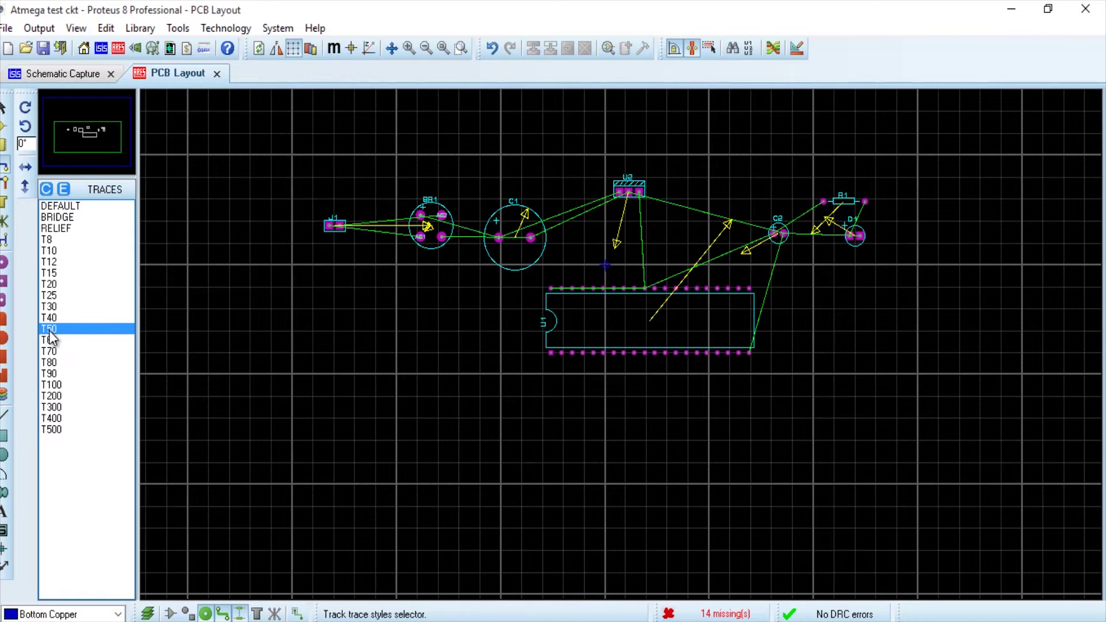
{"action": "left_click", "coordinate": [4, 126]}
{"action": "scroll", "coordinate": [338, 245], "scroll_direction": "up", "scroll_amount": 2}
{"action": "left_click", "coordinate": [639, 368]}
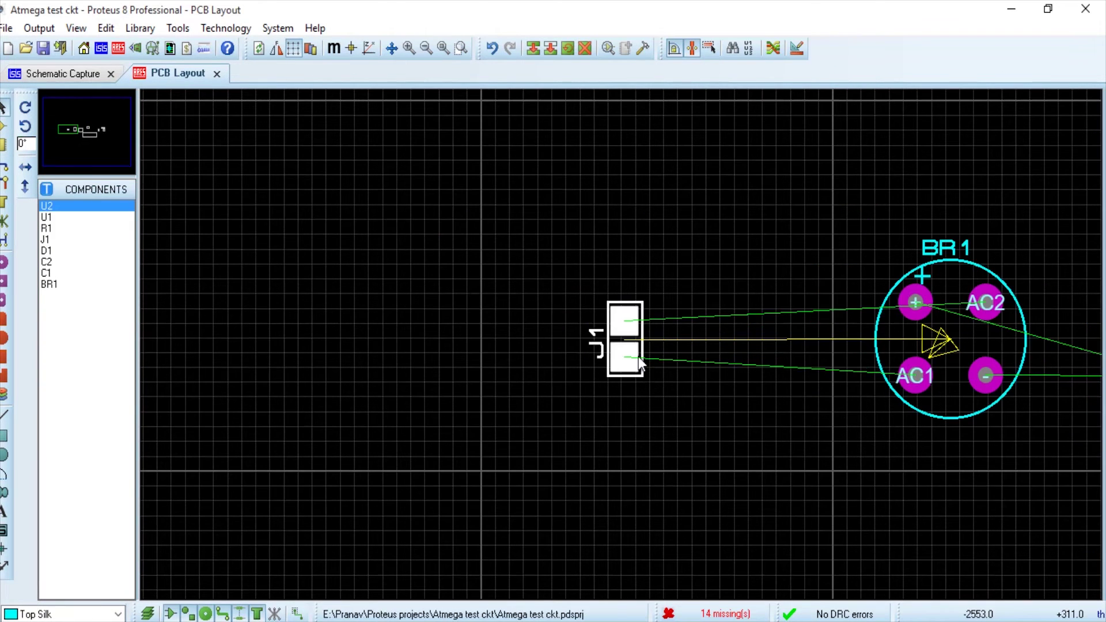
{"action": "scroll", "coordinate": [884, 377], "scroll_direction": "down", "scroll_amount": 2}
{"action": "left_click", "coordinate": [935, 391]}
{"action": "scroll", "coordinate": [921, 380], "scroll_direction": "down", "scroll_amount": 2}
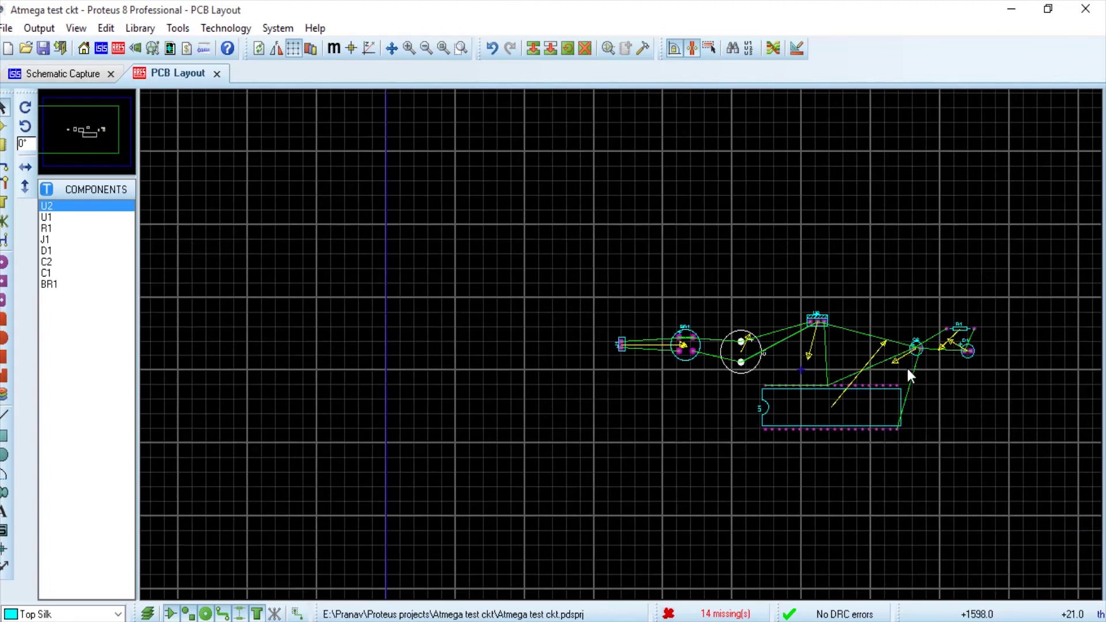
Rotate C2 so its positive pad is on top and move it beside U2, level with U2's pads.
{"action": "scroll", "coordinate": [642, 314], "scroll_direction": "up", "scroll_amount": 2}
{"action": "left_click", "coordinate": [630, 301]}
{"action": "key", "text": "KP_Add"}
{"action": "key", "text": "KP_Add"}
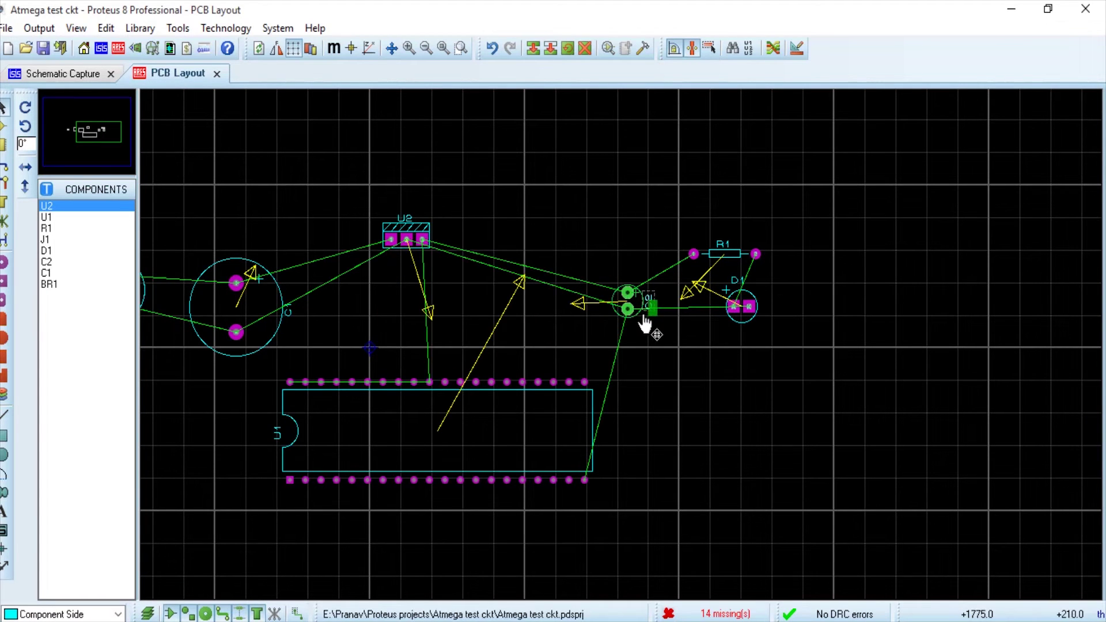
{"action": "left_click_drag", "start_coordinate": [647, 314], "coordinate": [527, 261]}
Move R1 beside C2, and bring D1 closer to R1's far end with its pads stacked vertically.
{"action": "left_click_drag", "start_coordinate": [733, 268], "coordinate": [612, 252]}
{"action": "left_click_drag", "start_coordinate": [741, 324], "coordinate": [696, 304]}
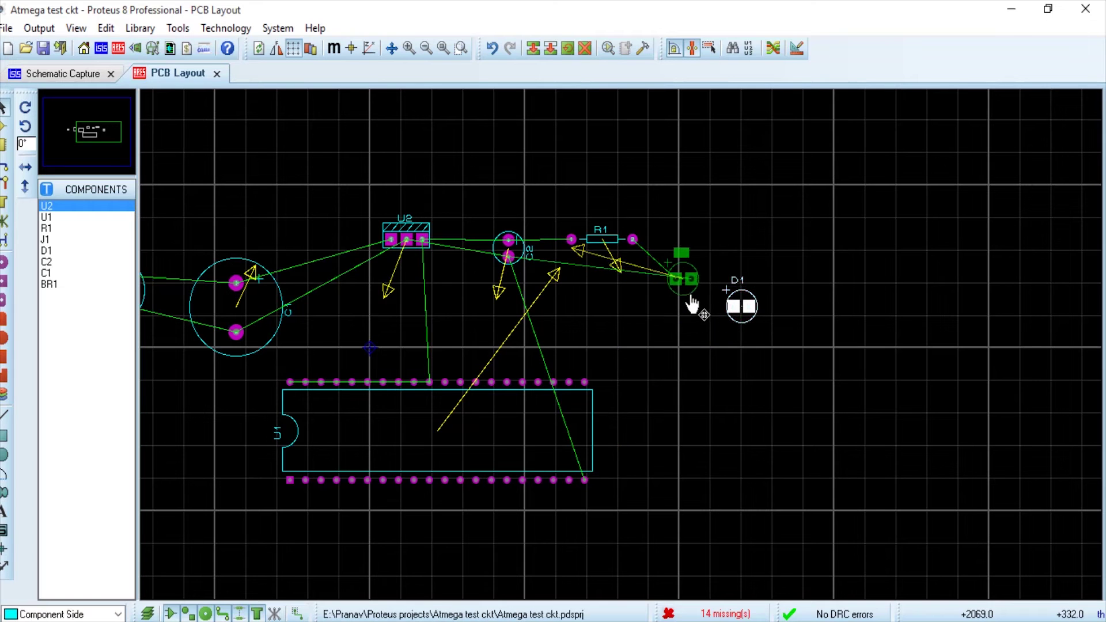
{"action": "left_click", "coordinate": [745, 317]}
{"action": "scroll", "coordinate": [622, 337], "scroll_direction": "down", "scroll_amount": 1}
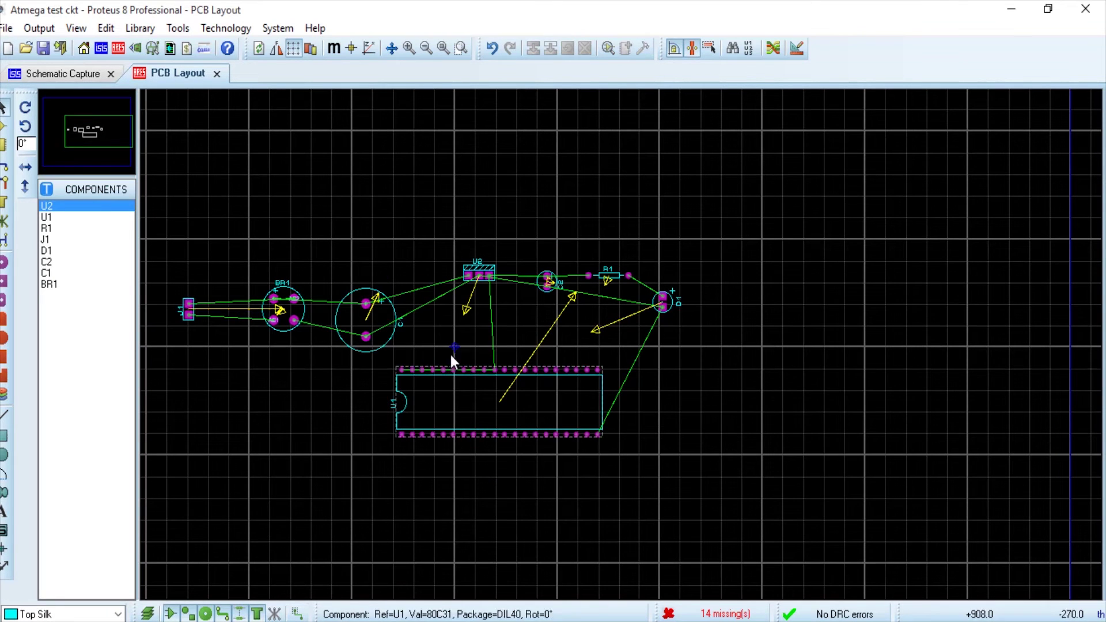
Route T50 tracks on Bottom Copper from J1's two pads to BR1's AC2 and AC1 pads.
{"action": "left_click", "coordinate": [4, 167]}
{"action": "scroll", "coordinate": [199, 309], "scroll_direction": "up", "scroll_amount": 1}
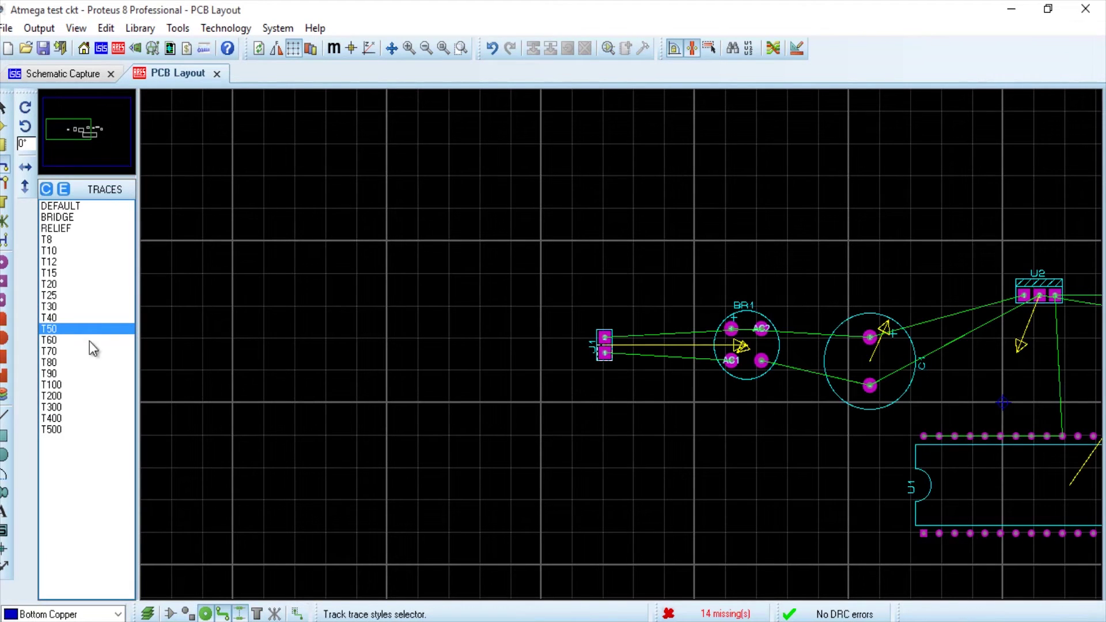
{"action": "left_click", "coordinate": [604, 337]}
{"action": "left_click", "coordinate": [760, 328]}
{"action": "left_click", "coordinate": [604, 353]}
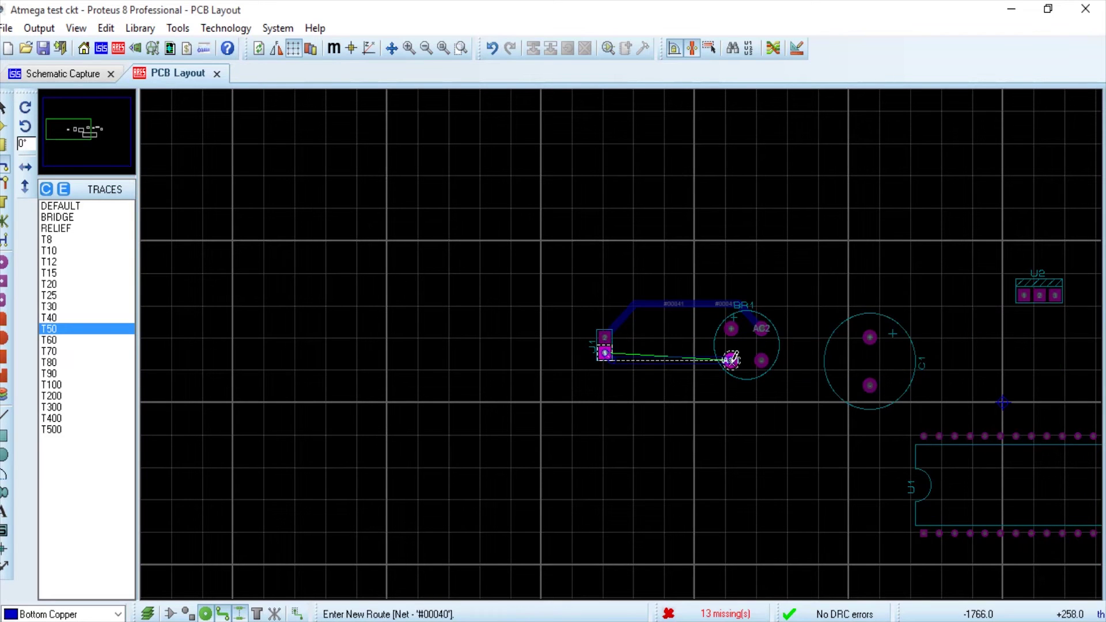
{"action": "left_click", "coordinate": [730, 360]}
Route BR1's negative pad to C1's negative pad and BR1's positive pad to C1's positive pad.
{"action": "left_click", "coordinate": [760, 360]}
{"action": "left_click", "coordinate": [869, 385]}
{"action": "scroll", "coordinate": [954, 311], "scroll_direction": "up", "scroll_amount": 1}
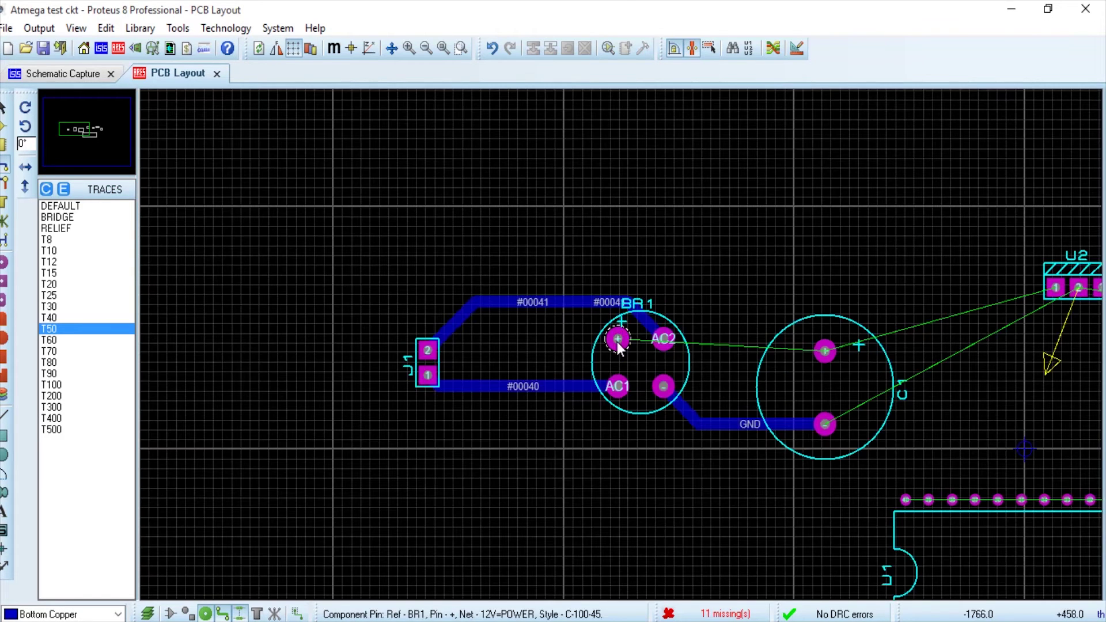
{"action": "left_click", "coordinate": [618, 339]}
{"action": "left_click", "coordinate": [825, 350]}
{"action": "scroll", "coordinate": [728, 376], "scroll_direction": "up", "scroll_amount": 2}
{"action": "right_click", "coordinate": [648, 334]}
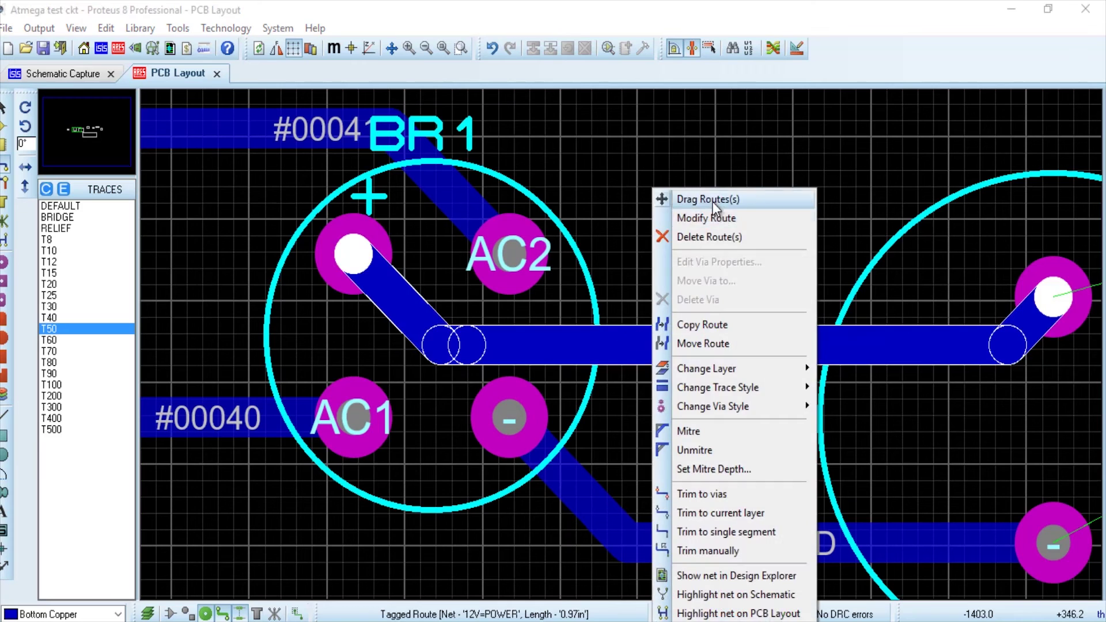
{"action": "key", "text": "Escape"}
{"action": "scroll", "coordinate": [618, 375], "scroll_direction": "down", "scroll_amount": 2}
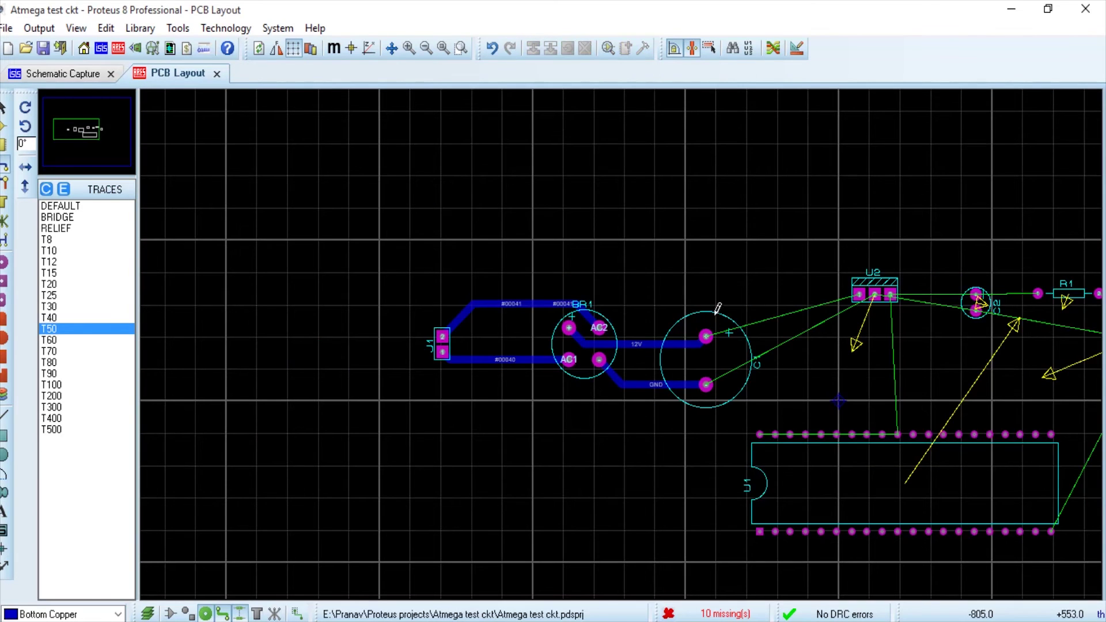
Route C1's positive pad to U2's pin 1 and C1's negative pad to U2's pin 2.
{"action": "left_click", "coordinate": [706, 336]}
{"action": "left_click", "coordinate": [858, 294]}
{"action": "left_click", "coordinate": [706, 384]}
{"action": "scroll", "coordinate": [874, 295], "scroll_direction": "up", "scroll_amount": 2}
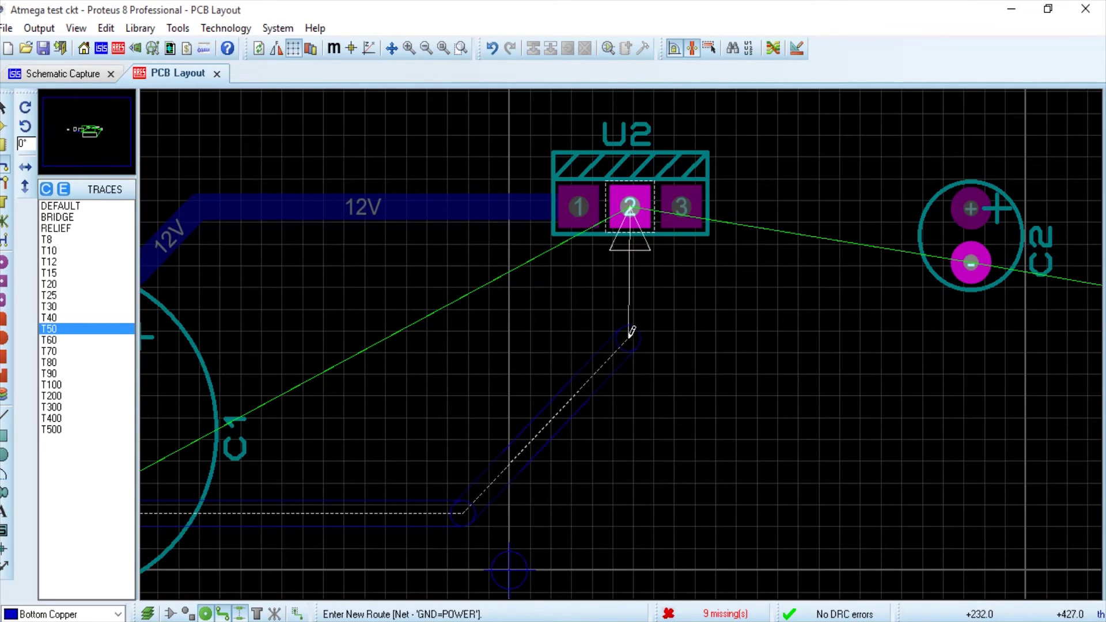
{"action": "left_click", "coordinate": [874, 294]}
Route the supply track from U2's pin 3 through C2's positive pad to R1, and from R1's pin 2 to D1's anode.
{"action": "left_click", "coordinate": [680, 206]}
{"action": "left_click", "coordinate": [970, 207]}
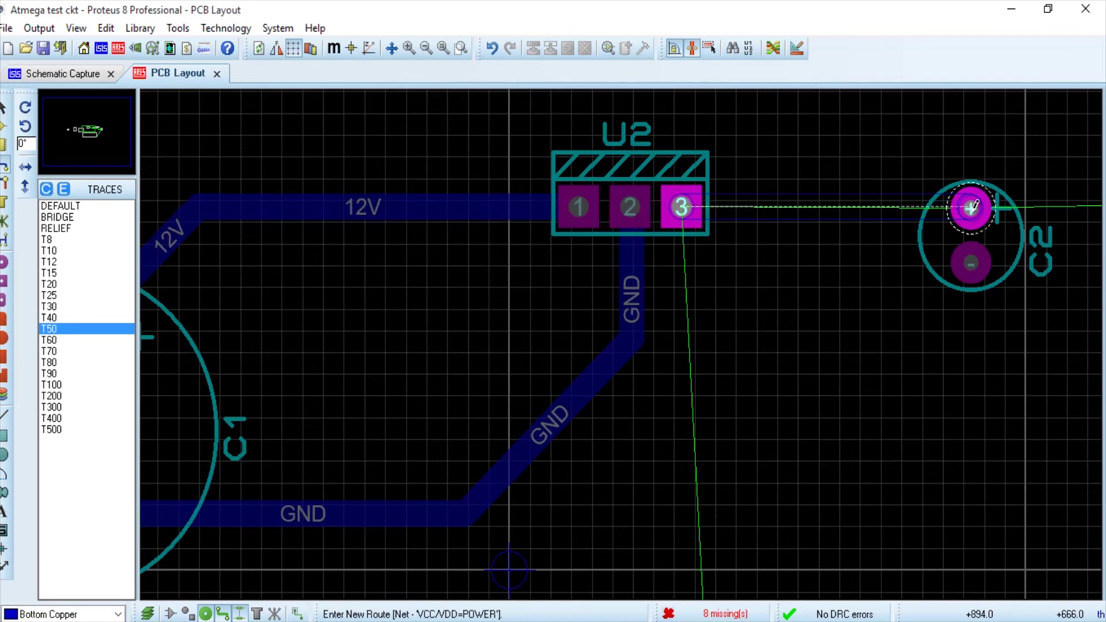
{"action": "scroll", "coordinate": [970, 207], "scroll_direction": "down", "scroll_amount": 2}
{"action": "left_click", "coordinate": [776, 284]}
{"action": "left_click", "coordinate": [869, 282]}
{"action": "left_click", "coordinate": [959, 283]}
{"action": "left_click", "coordinate": [1035, 331]}
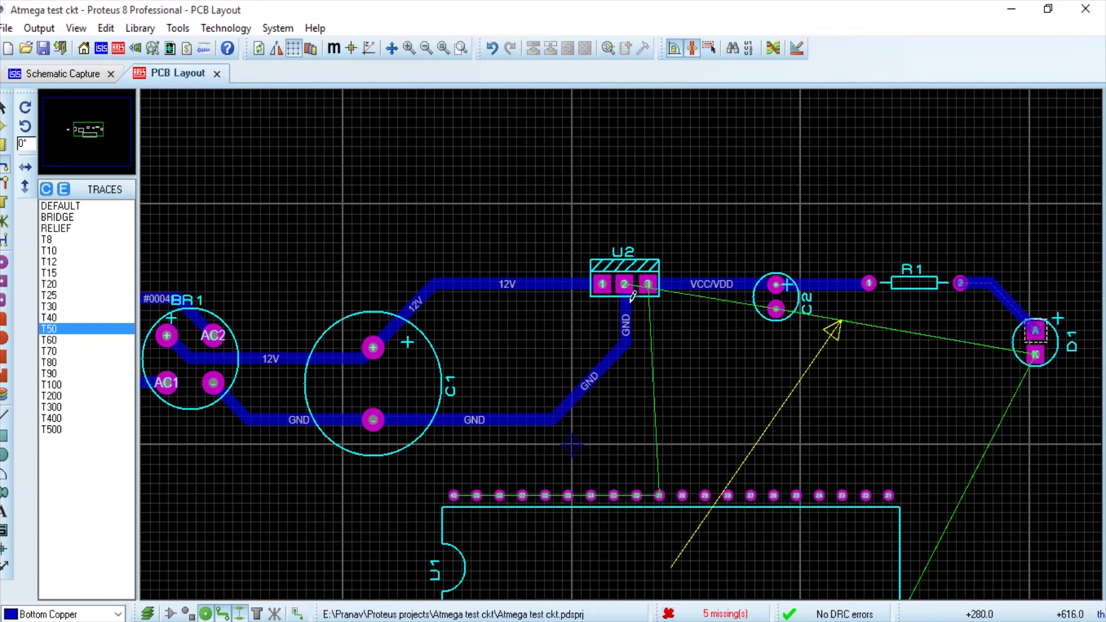
Route the GND track from U2's pin 2 to D1's cathode and connect C2's negative pad to it.
{"action": "left_click", "coordinate": [623, 284]}
{"action": "left_click", "coordinate": [1034, 354]}
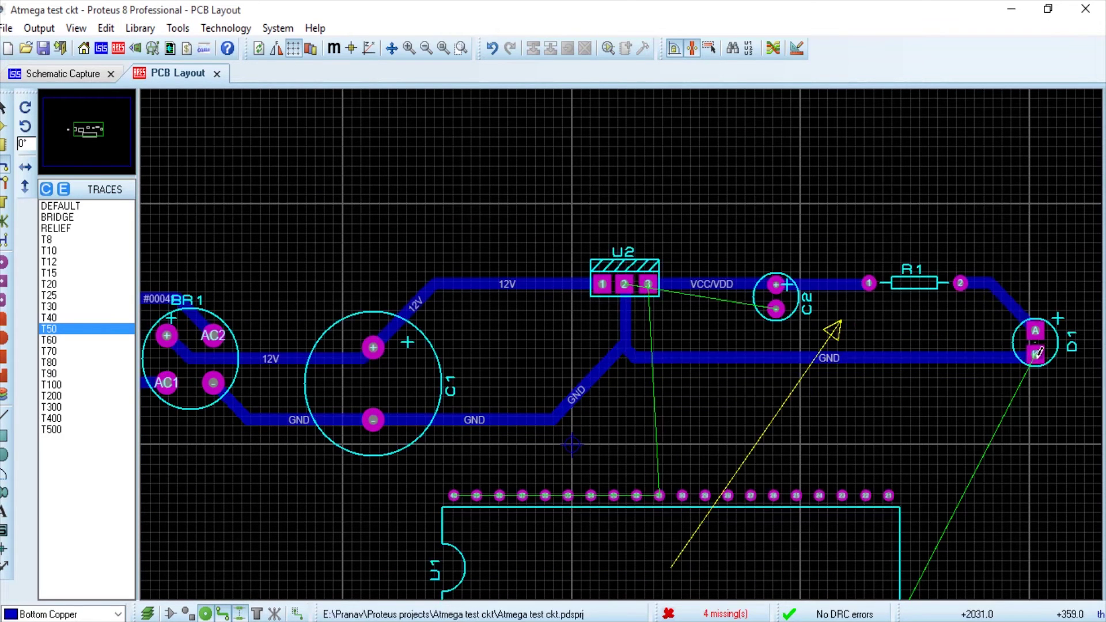
{"action": "left_click", "coordinate": [776, 309]}
{"action": "left_click", "coordinate": [783, 352]}
Route the GND track from U1's pin 20 up to D1's cathode on the bottom copper.
{"action": "scroll", "coordinate": [748, 380], "scroll_direction": "down", "scroll_amount": 1}
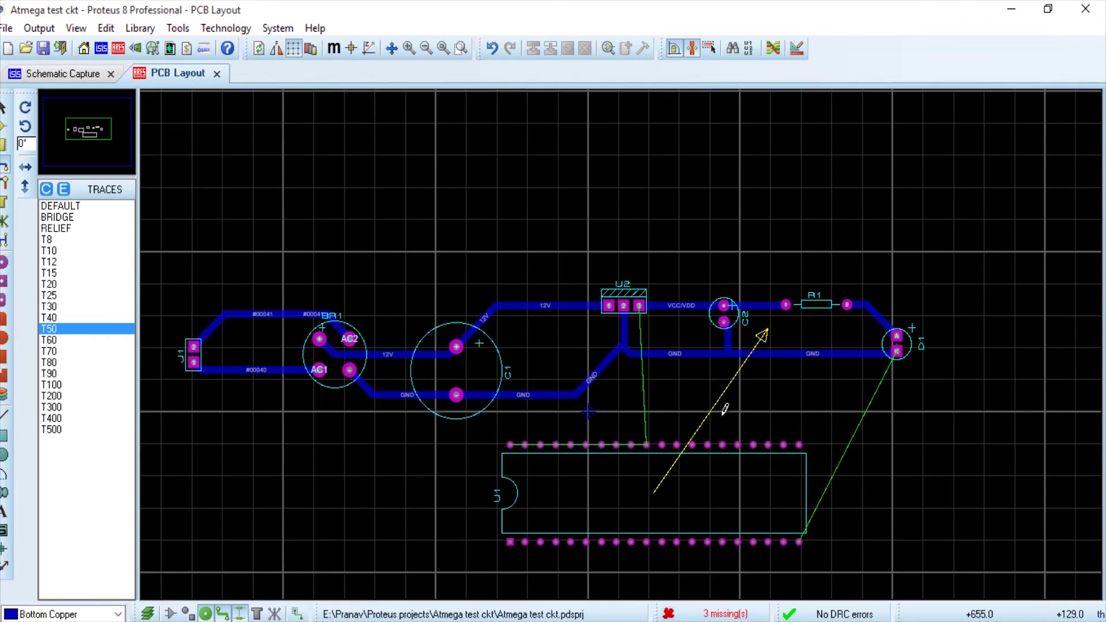
{"action": "scroll", "coordinate": [805, 538], "scroll_direction": "up", "scroll_amount": 1}
{"action": "left_click", "coordinate": [620, 340]}
{"action": "scroll", "coordinate": [684, 227], "scroll_direction": "down", "scroll_amount": 2}
{"action": "scroll", "coordinate": [683, 227], "scroll_direction": "up", "scroll_amount": 3}
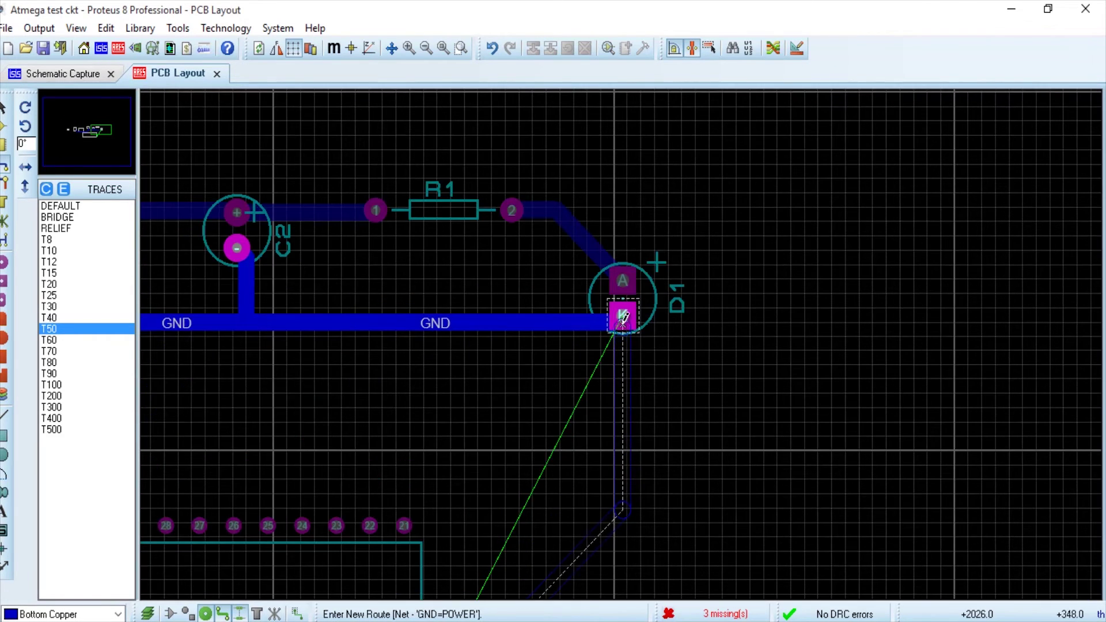
{"action": "left_click", "coordinate": [621, 326]}
{"action": "scroll", "coordinate": [622, 348], "scroll_direction": "down", "scroll_amount": 1}
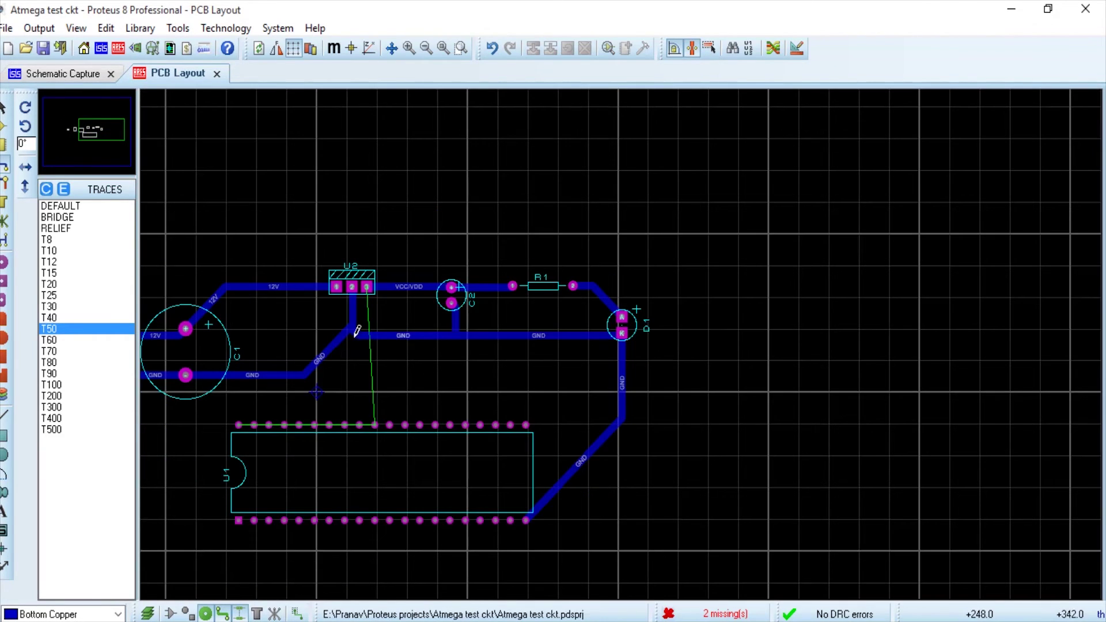
Route the VCC/VDD track between U1's pin 40 and pin 31, passing just inside the chip outline.
{"action": "left_click", "coordinate": [512, 283]}
{"action": "scroll", "coordinate": [426, 325], "scroll_direction": "down", "scroll_amount": 1}
{"action": "scroll", "coordinate": [365, 387], "scroll_direction": "up", "scroll_amount": 2}
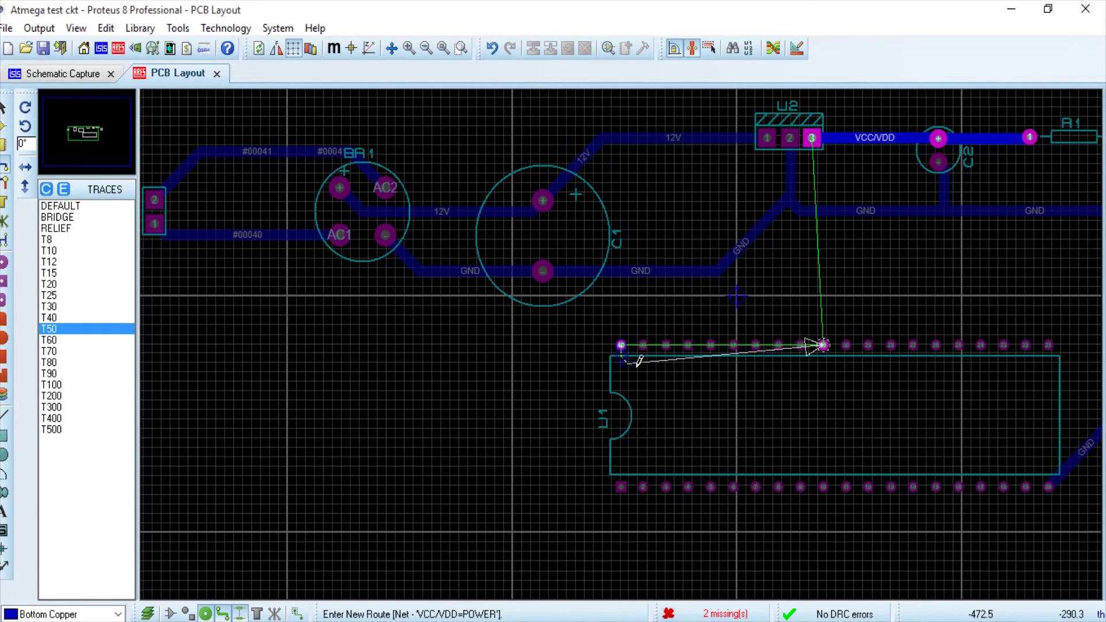
{"action": "scroll", "coordinate": [834, 369], "scroll_direction": "up", "scroll_amount": 2}
{"action": "left_click", "coordinate": [823, 344]}
{"action": "scroll", "coordinate": [637, 368], "scroll_direction": "down", "scroll_amount": 2}
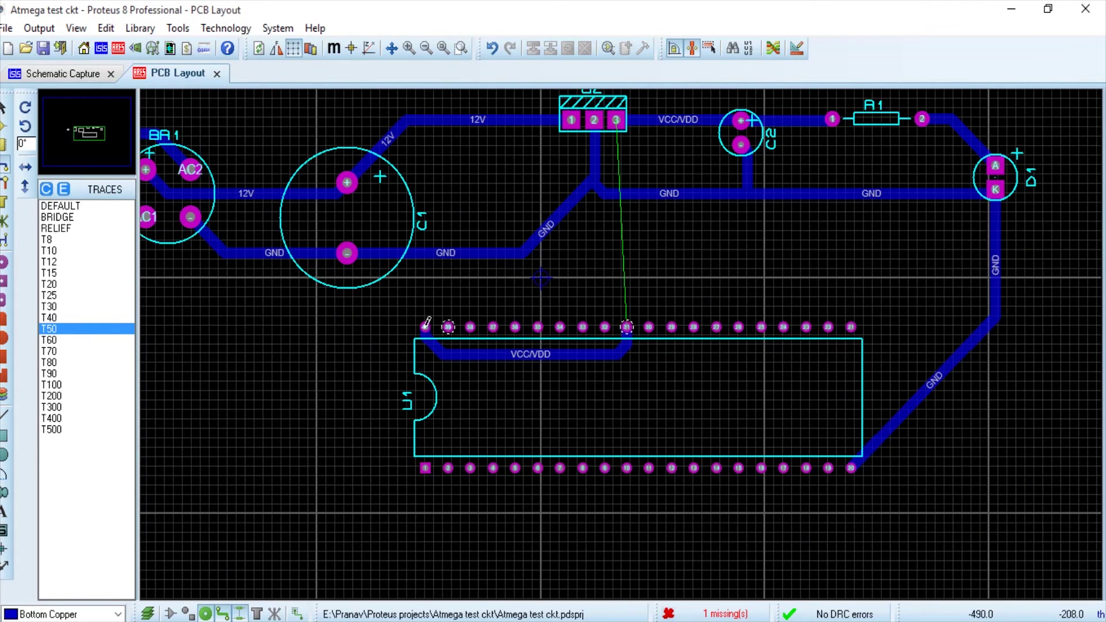
Route the VCC/VDD track from U1's pin 40 around J1 and above the power supply parts to U2's pin 3.
{"action": "scroll", "coordinate": [364, 312], "scroll_direction": "down", "scroll_amount": 1}
{"action": "left_click", "coordinate": [236, 300]}
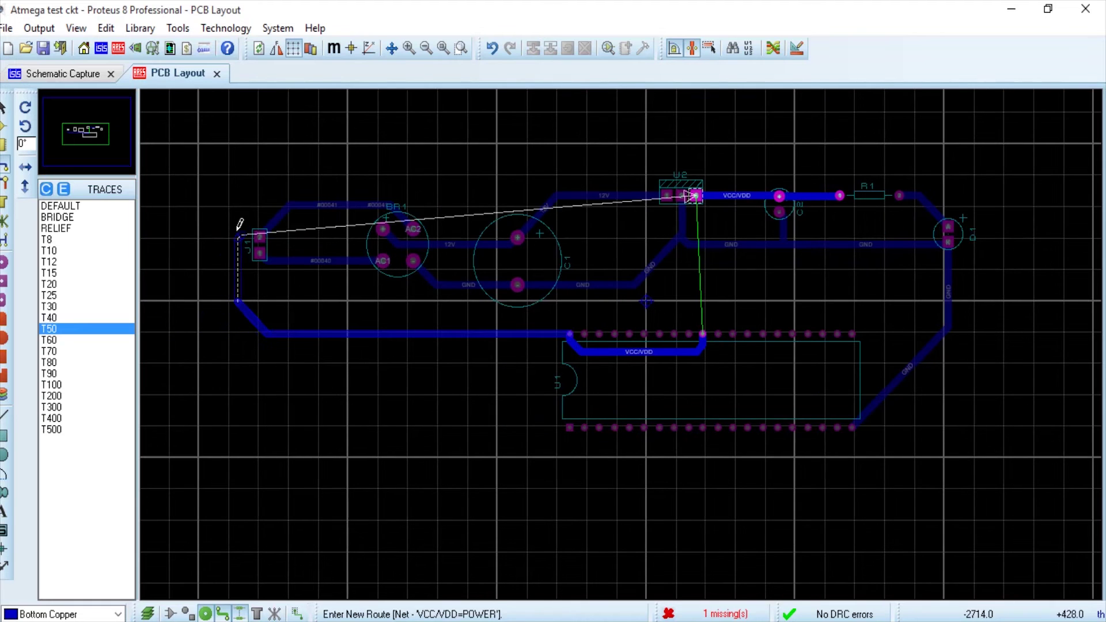
{"action": "left_click", "coordinate": [276, 179]}
{"action": "scroll", "coordinate": [706, 180], "scroll_direction": "up", "scroll_amount": 3}
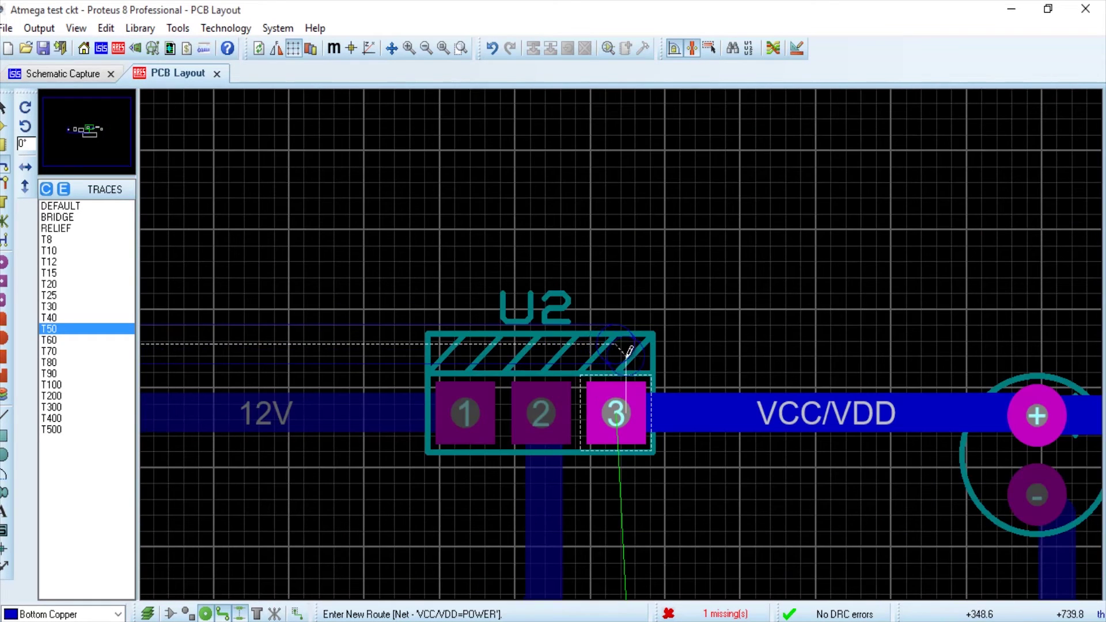
{"action": "left_click", "coordinate": [616, 413]}
{"action": "right_click", "coordinate": [243, 341]}
{"action": "right_click", "coordinate": [242, 341]}
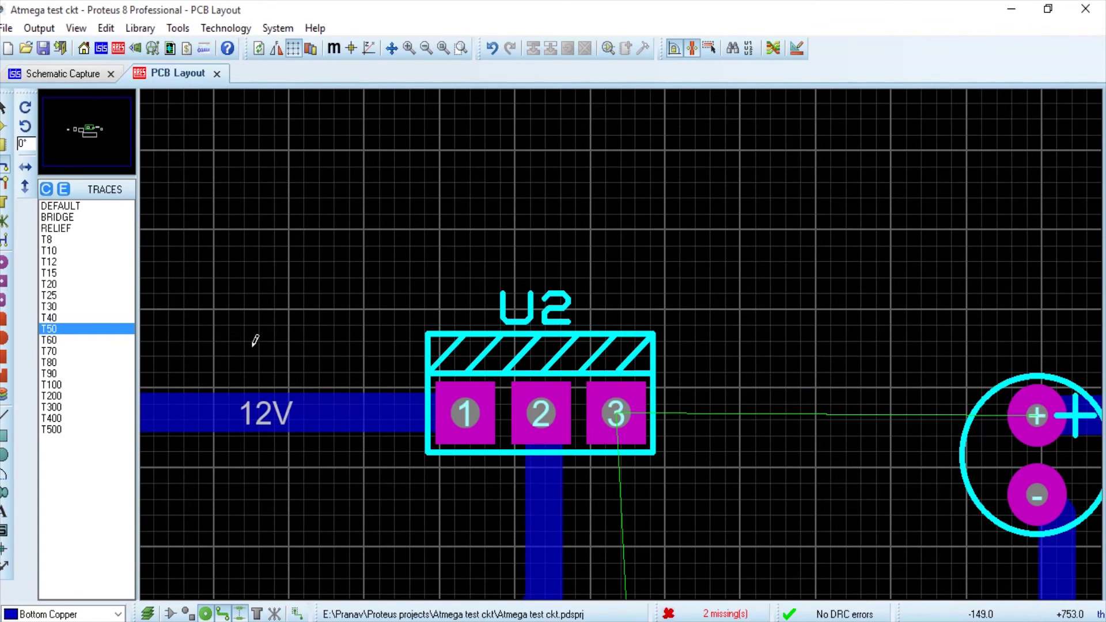
{"action": "key", "text": "ctrl+z"}
Move the horizontal VCC/VDD track segment higher above U2's body and fit the whole board in view.
{"action": "right_click", "coordinate": [268, 201]}
{"action": "left_click", "coordinate": [326, 217]}
{"action": "left_click", "coordinate": [231, 291]}
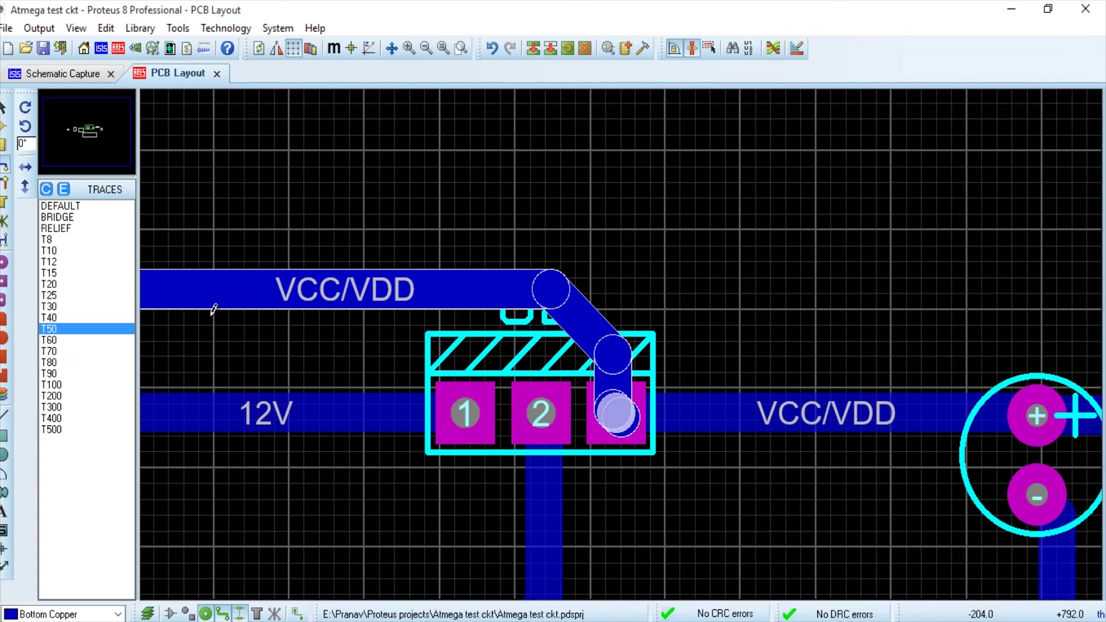
{"action": "left_click", "coordinate": [614, 381]}
{"action": "key", "text": "F8"}
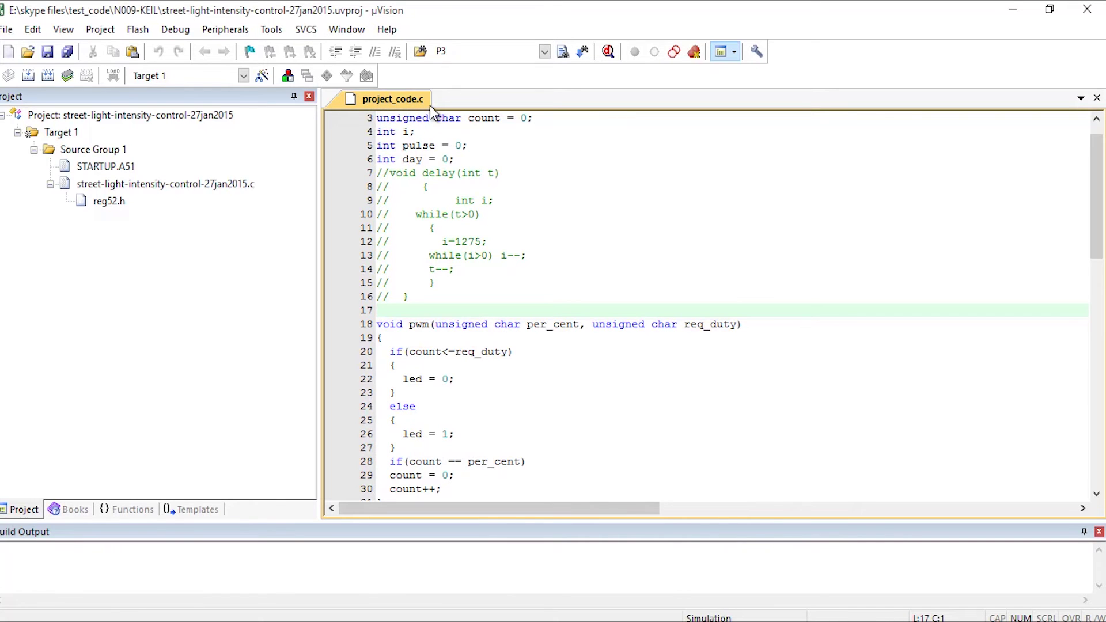
In µVision, review project_code.c and rebuild the street-light-intensity-control-27jan2015 target to generate its hex file.
{"action": "scroll", "coordinate": [459, 173], "scroll_direction": "down", "scroll_amount": 16}
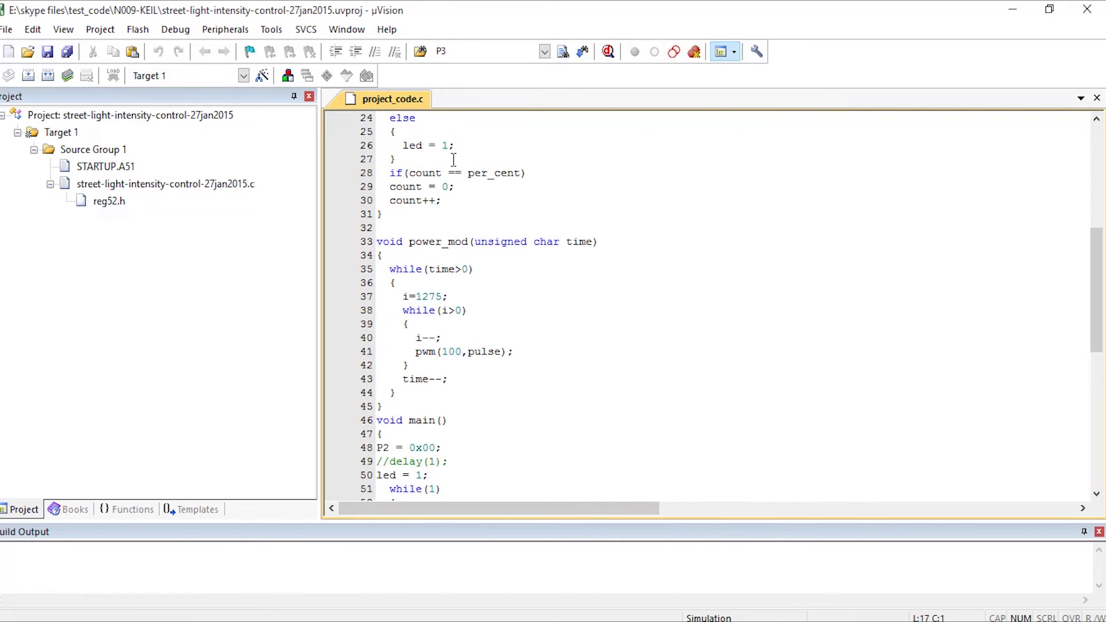
{"action": "scroll", "coordinate": [459, 172], "scroll_direction": "down", "scroll_amount": 1}
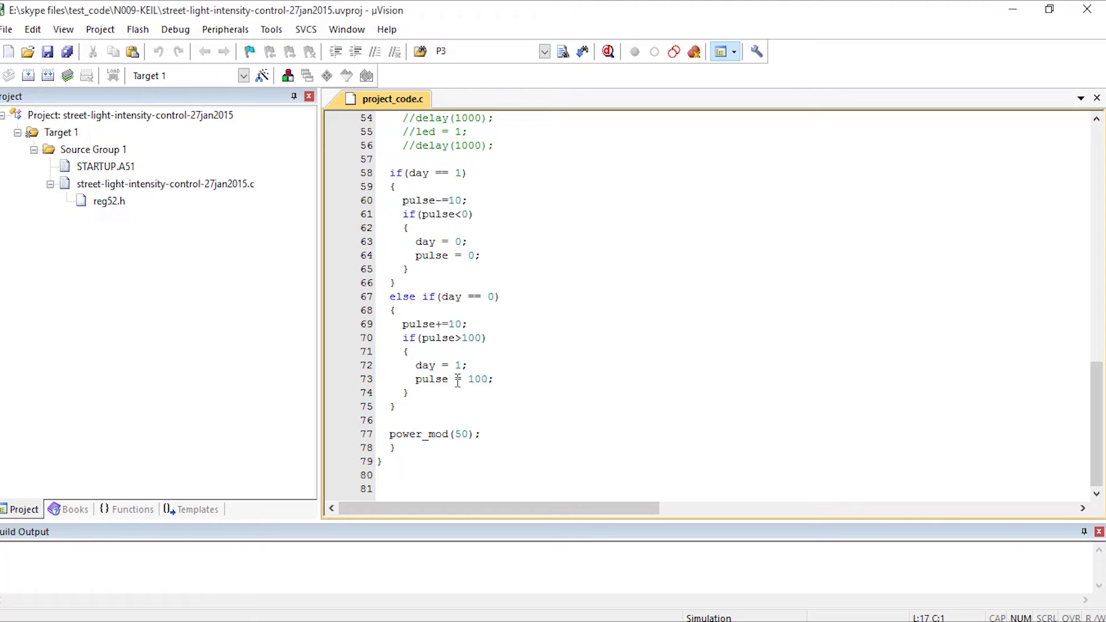
{"action": "scroll", "coordinate": [449, 468], "scroll_direction": "up", "scroll_amount": 18}
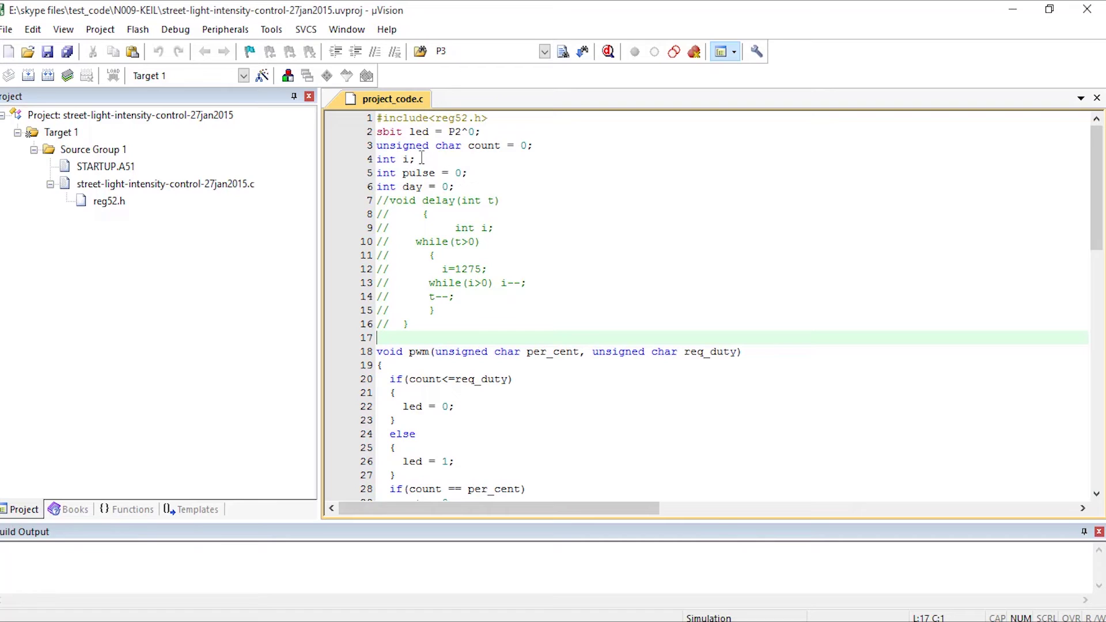
{"action": "left_click", "coordinate": [49, 75]}
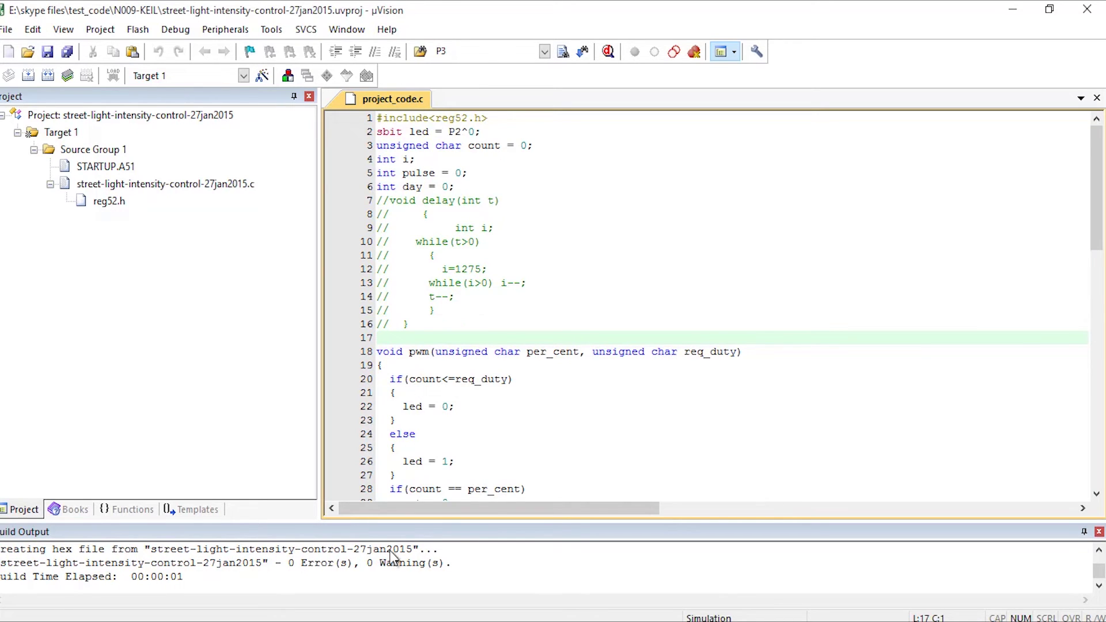
{"action": "mouse_move", "coordinate": [371, 621]}
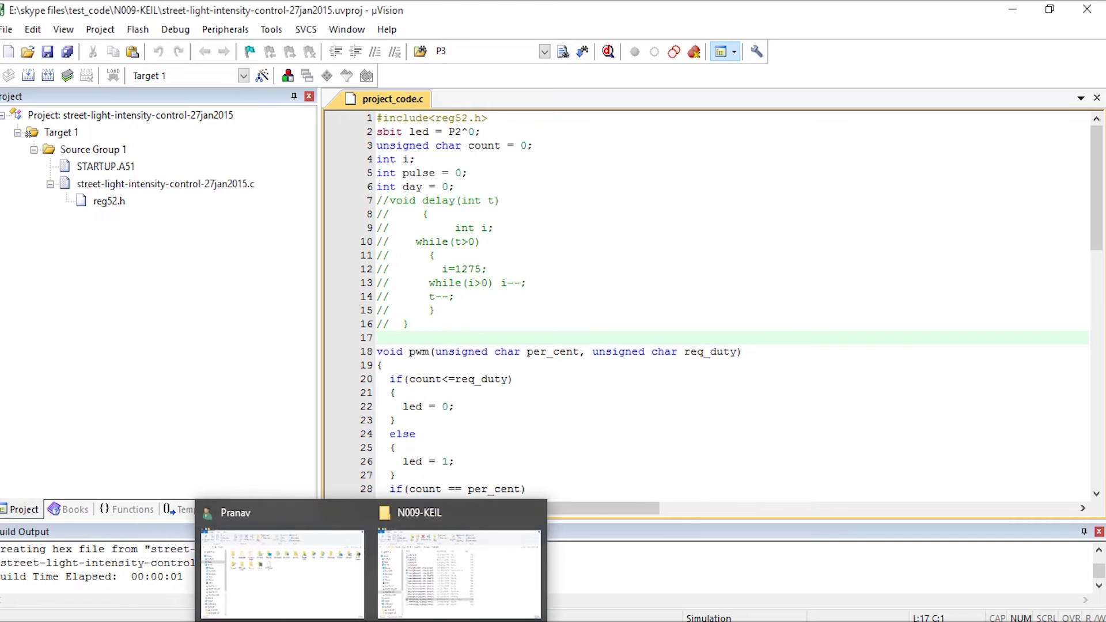